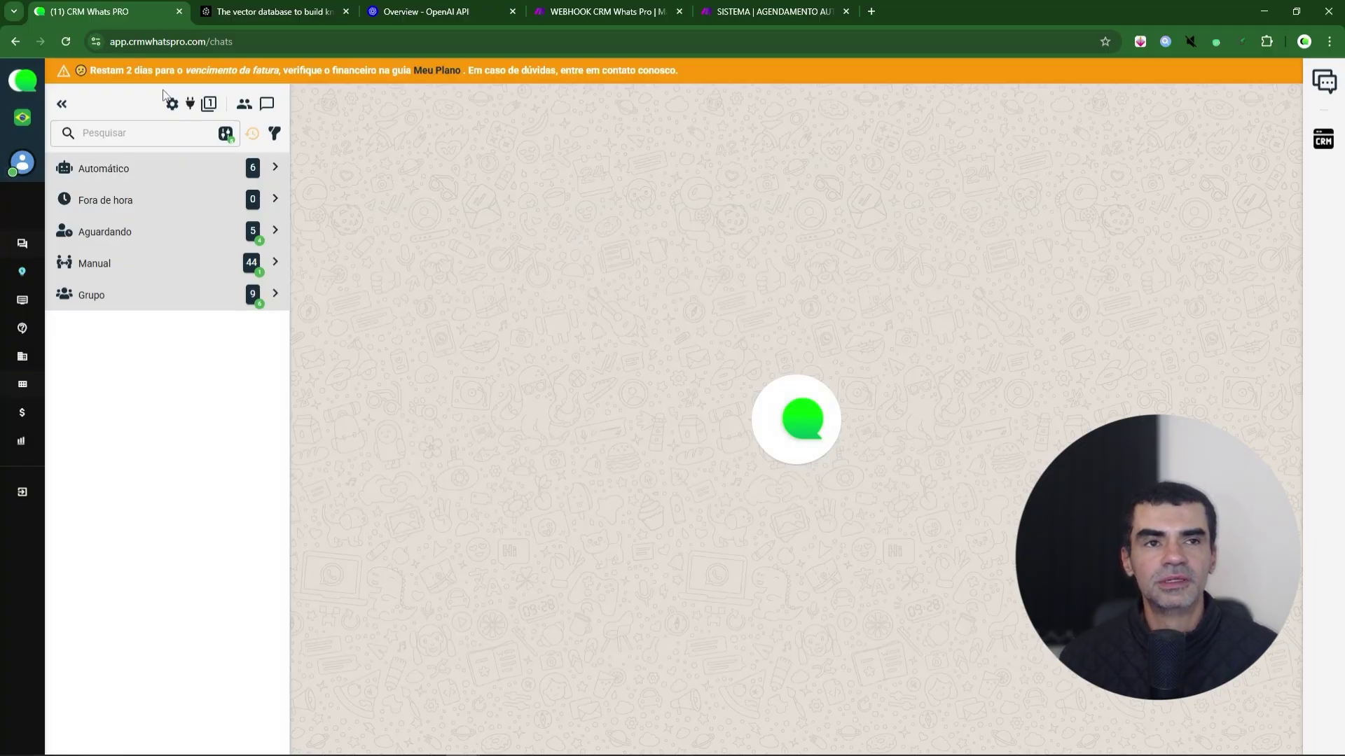
- Open the Agentes list in the Módulos > Automação center
{"action": "left_click", "coordinate": [190, 109]}
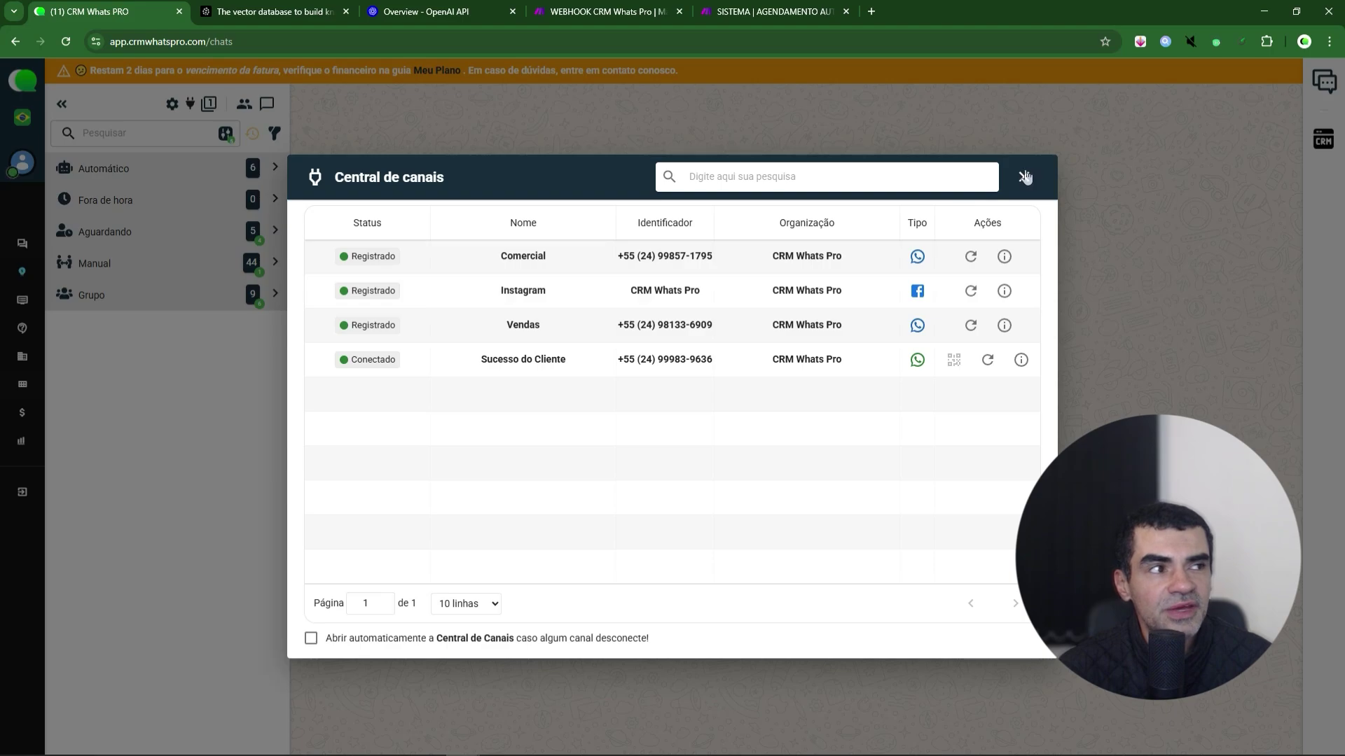
{"action": "left_click", "coordinate": [1024, 177]}
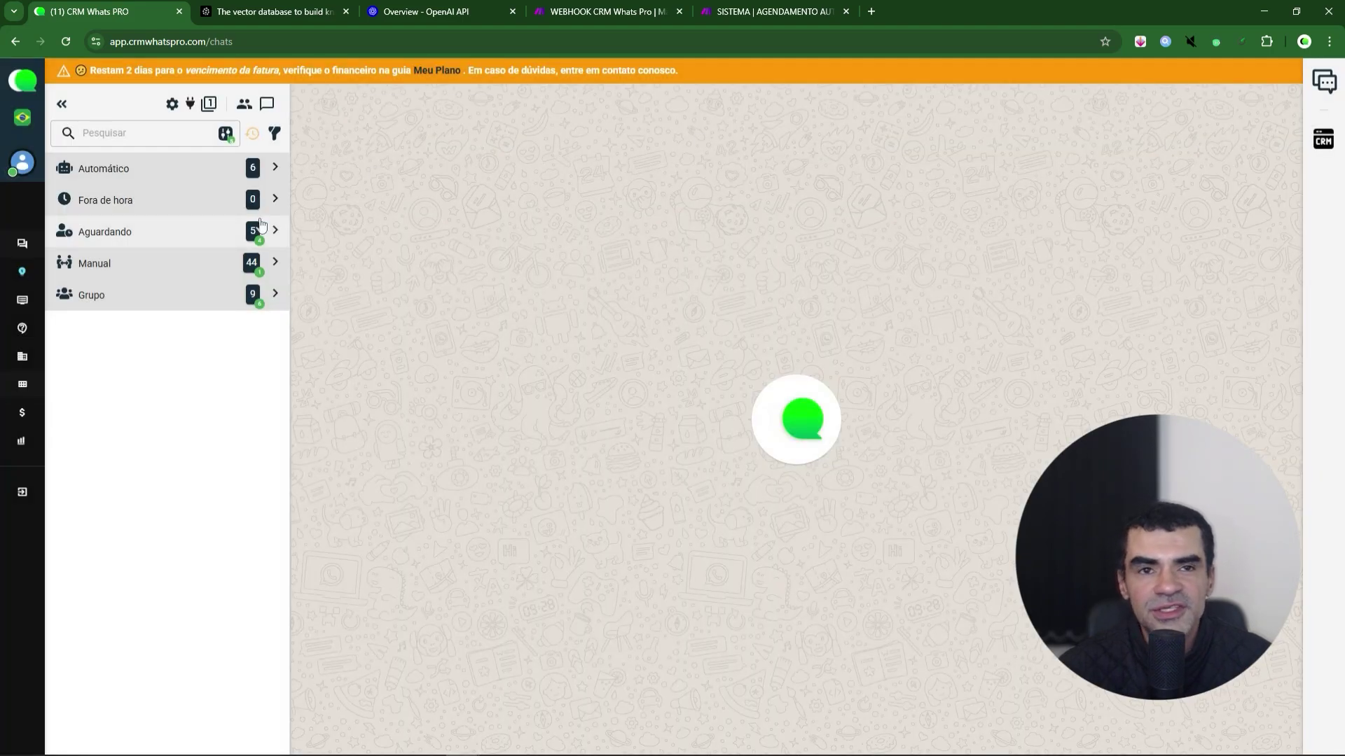
{"action": "mouse_move", "coordinate": [16, 485]}
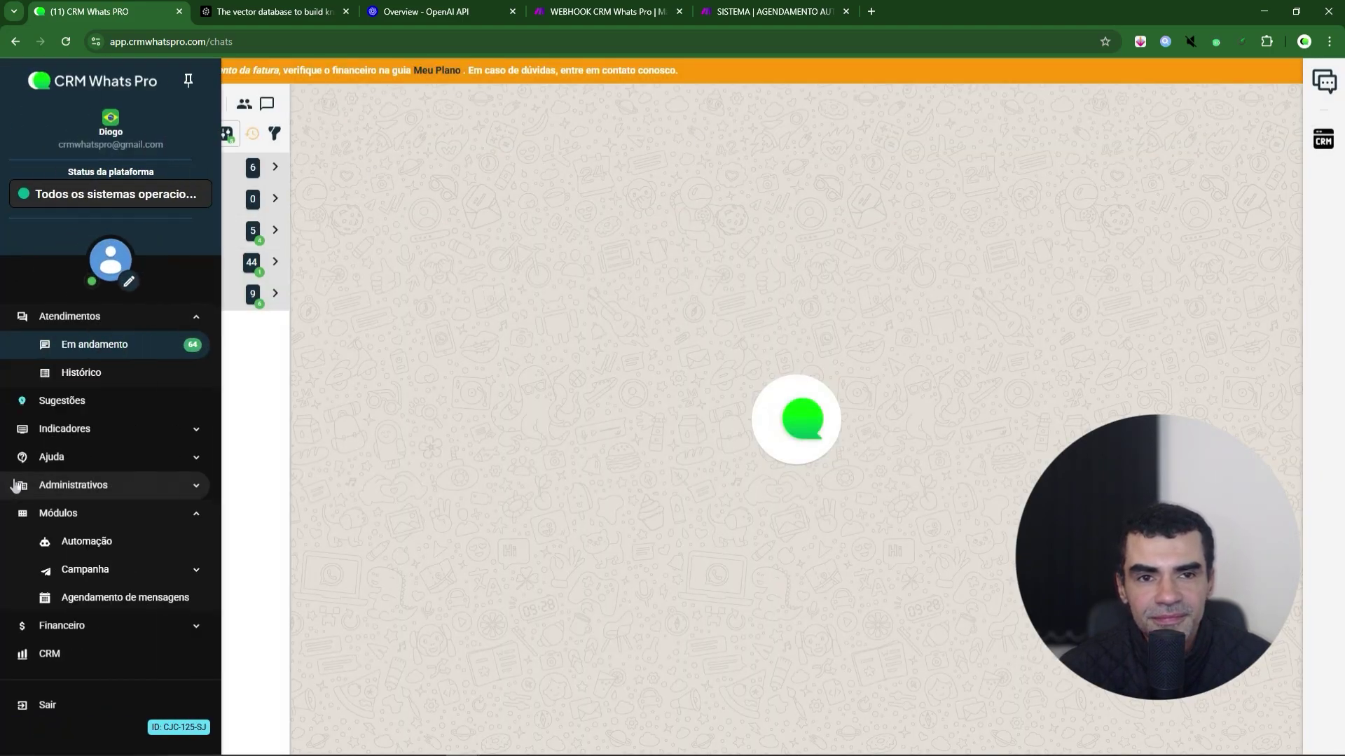
{"action": "left_click", "coordinate": [102, 515]}
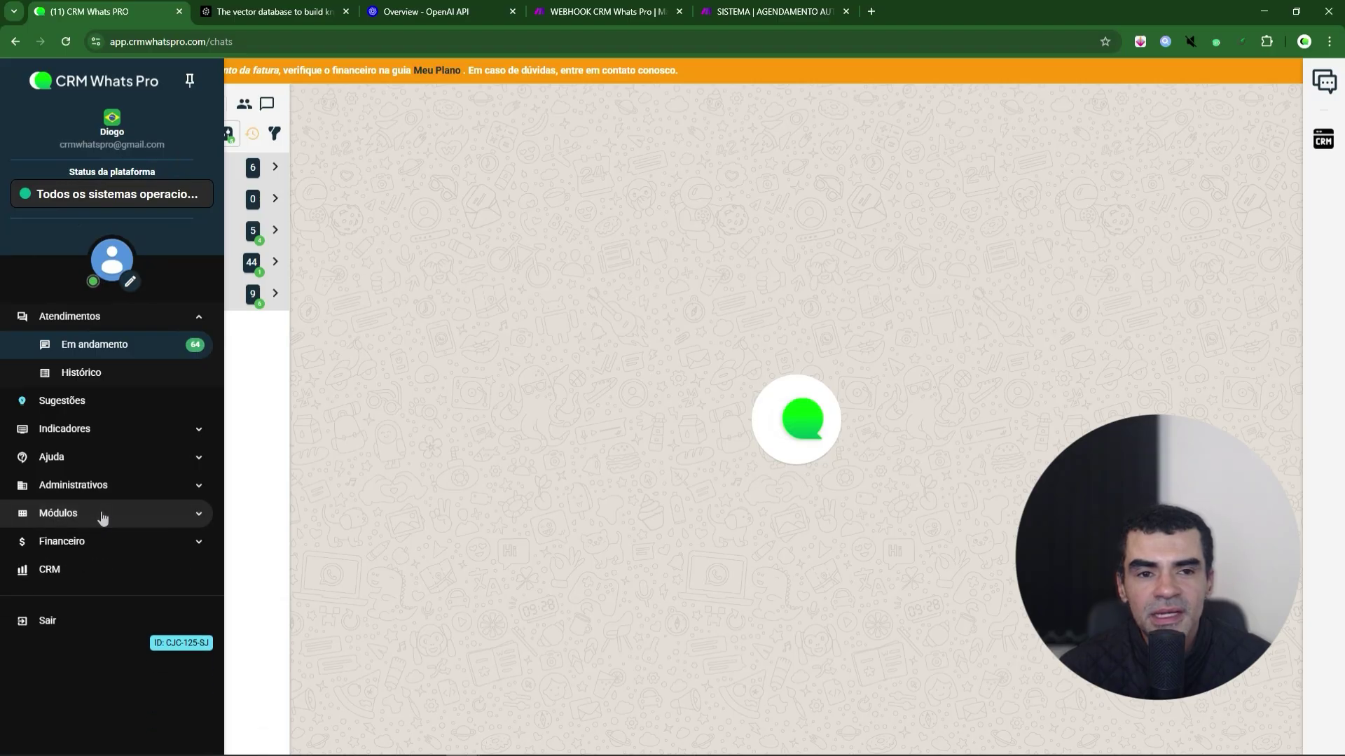
{"action": "left_click", "coordinate": [101, 516]}
{"action": "left_click", "coordinate": [99, 543]}
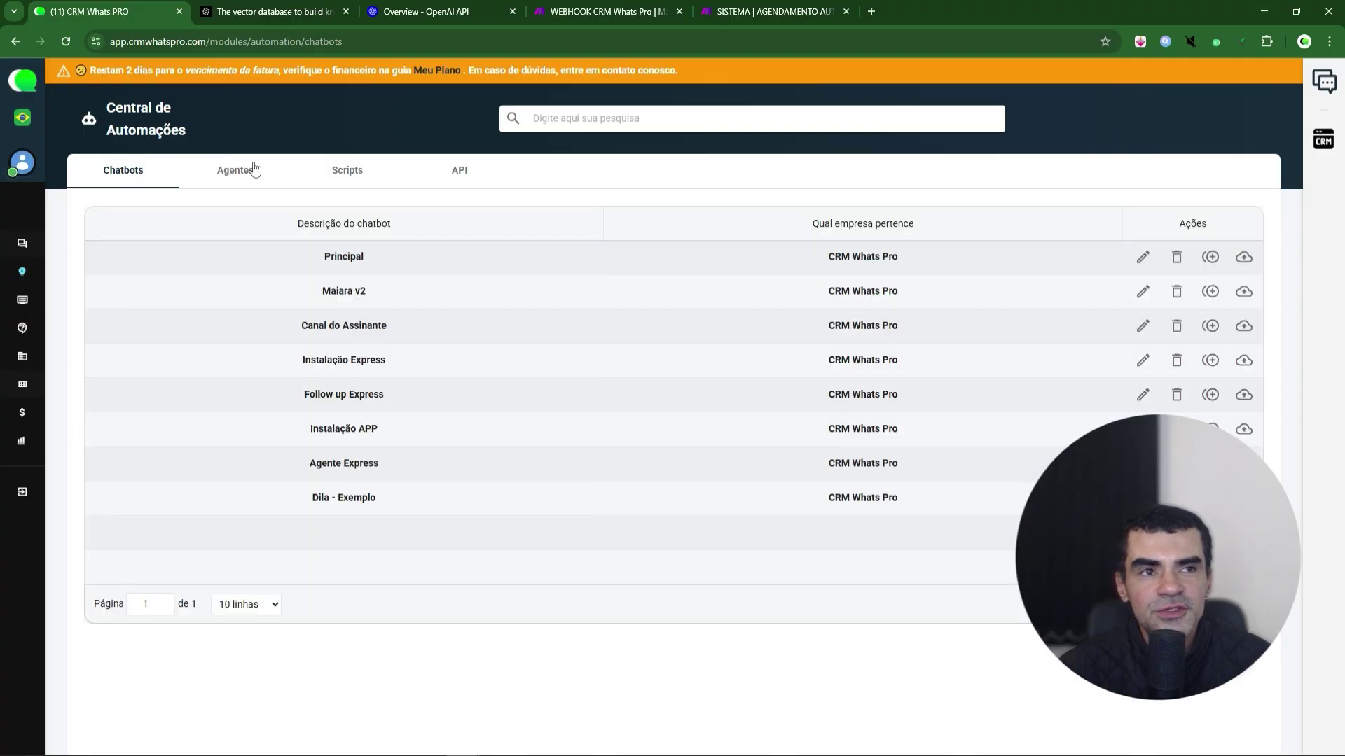
{"action": "left_click", "coordinate": [236, 175]}
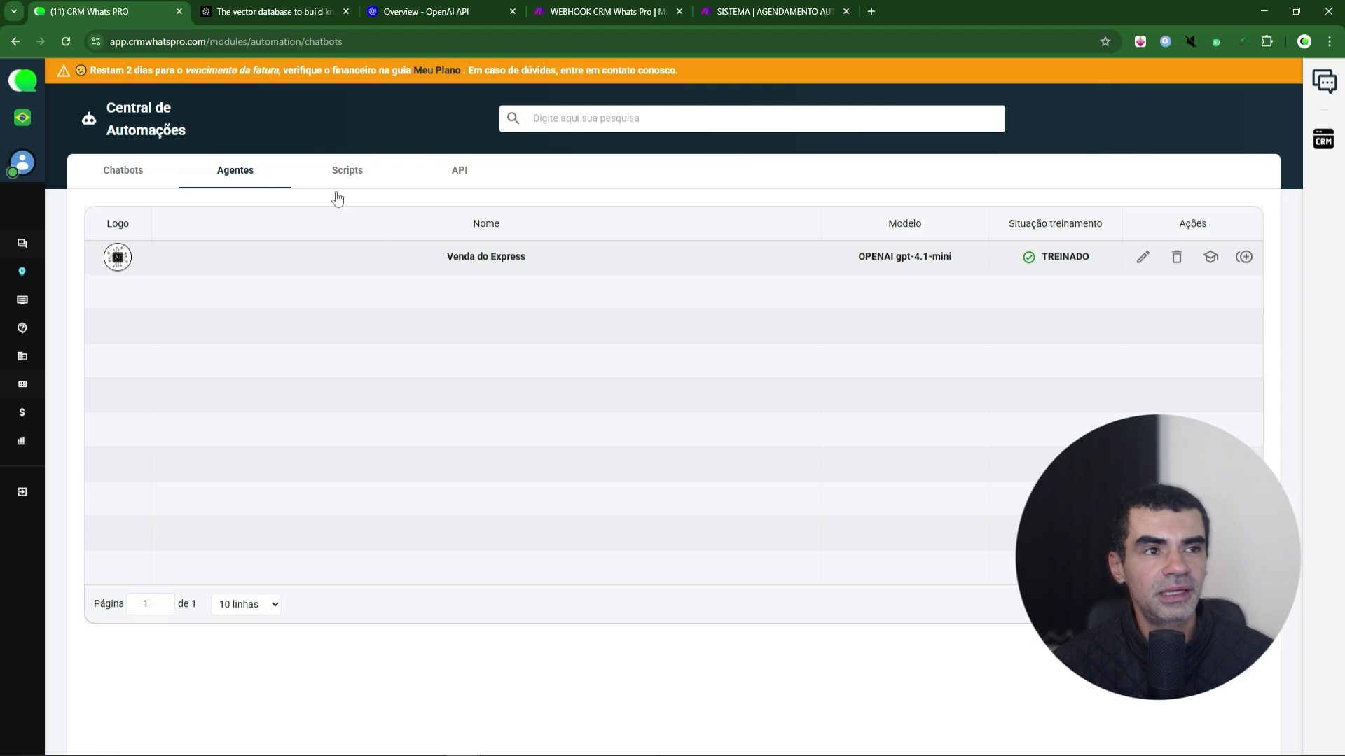
- Open the Venda do Express agent for editing, then bring up the OpenAI API tab
{"action": "left_click", "coordinate": [1144, 259]}
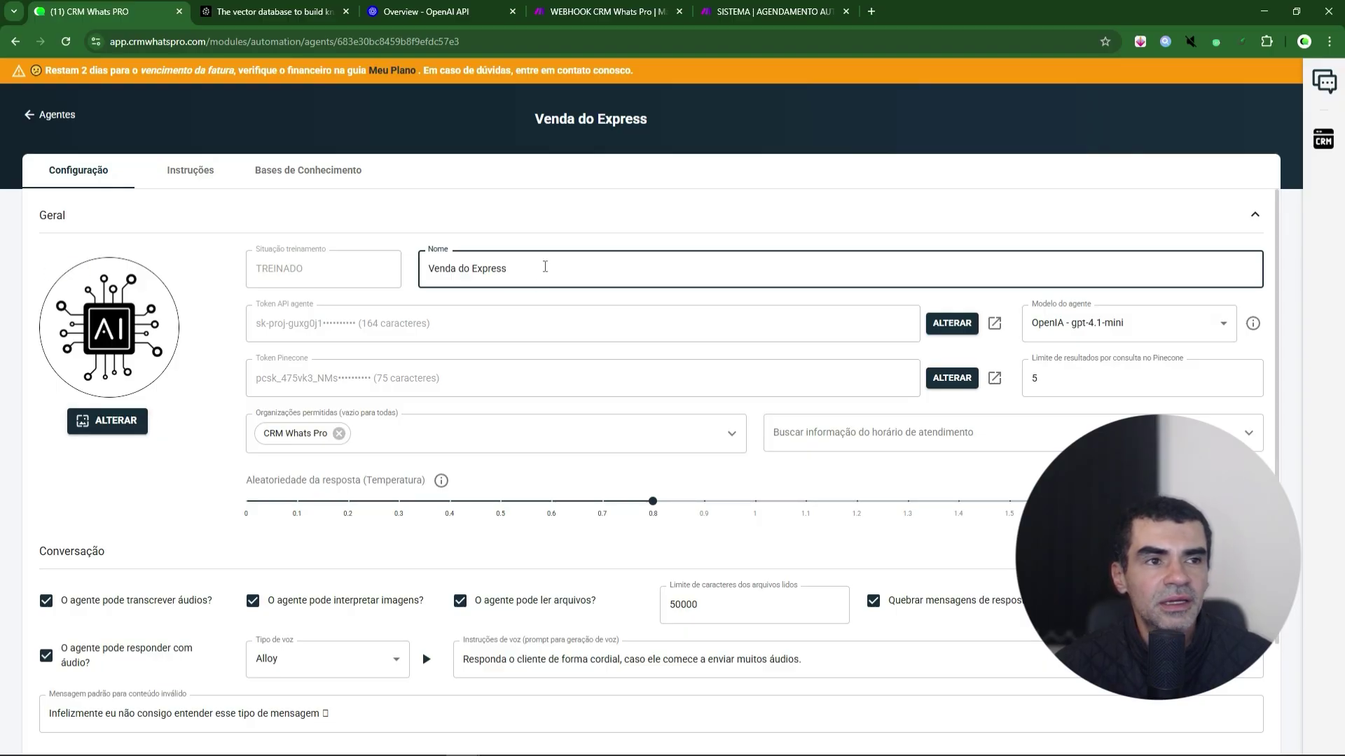
{"action": "left_click_drag", "start_coordinate": [543, 267], "coordinate": [422, 269]}
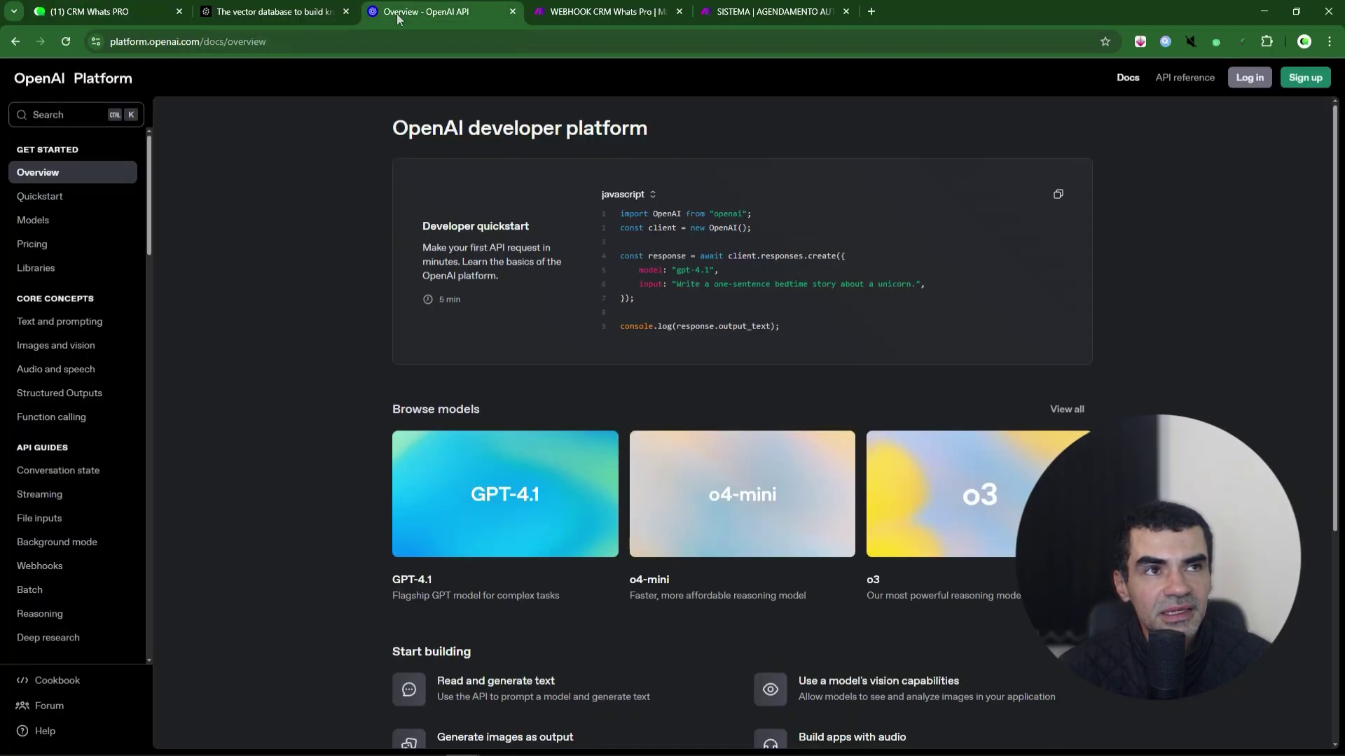
{"action": "left_click", "coordinate": [401, 17]}
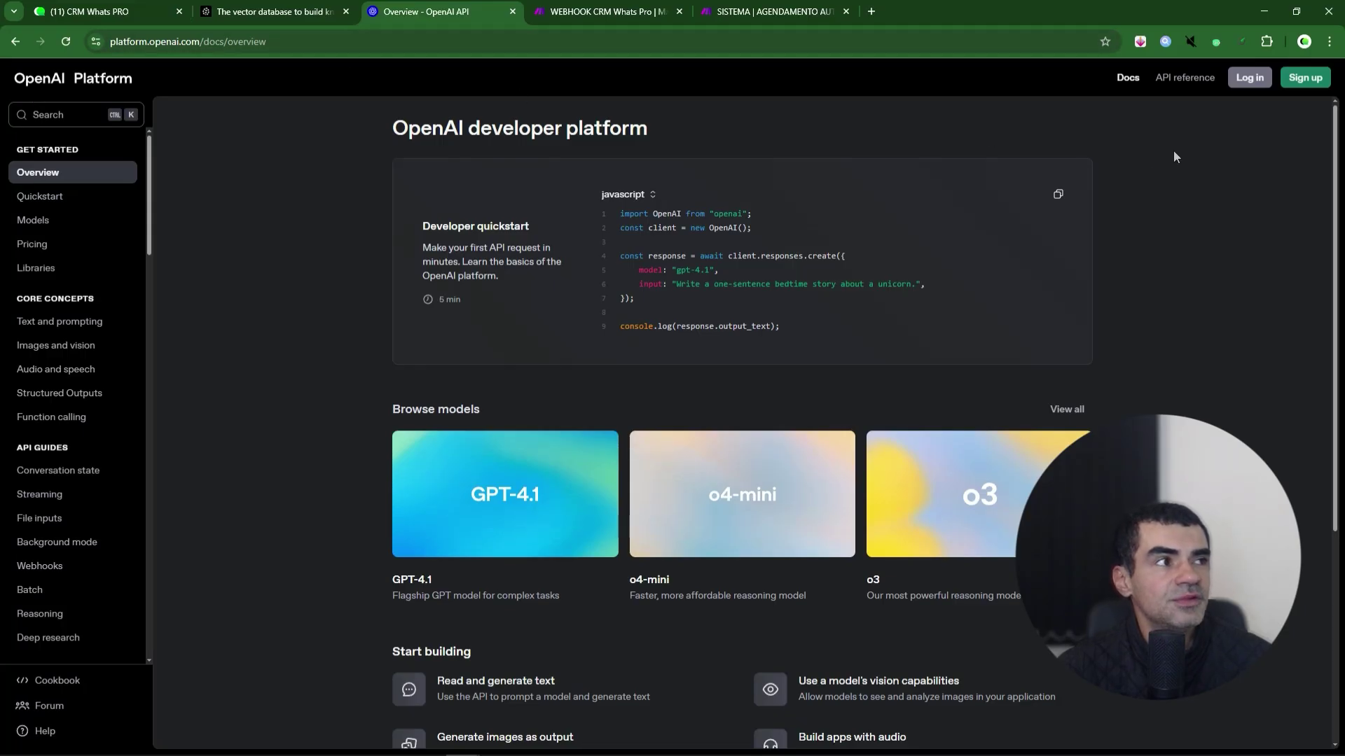
- Log in to OpenAI Platform and view the organization's API keys under Settings
{"action": "left_click", "coordinate": [1244, 80]}
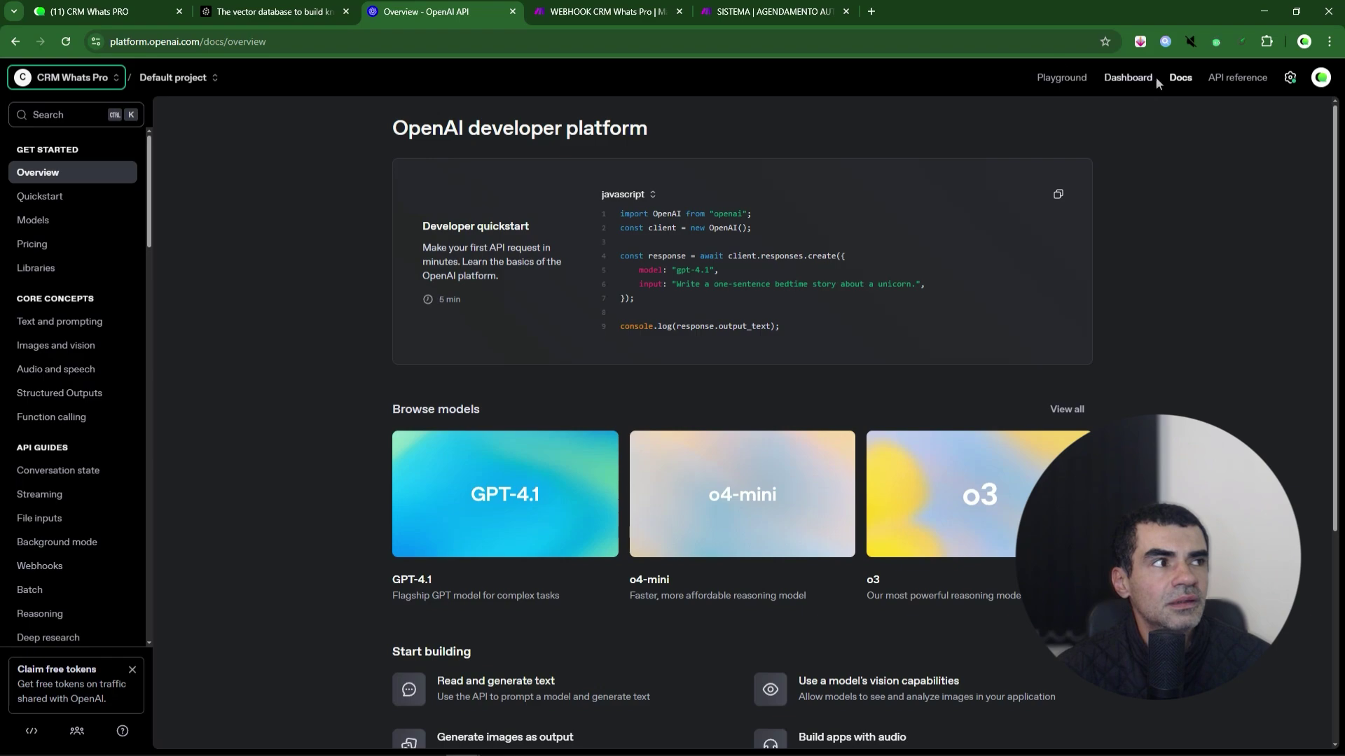
{"action": "left_click", "coordinate": [1289, 79]}
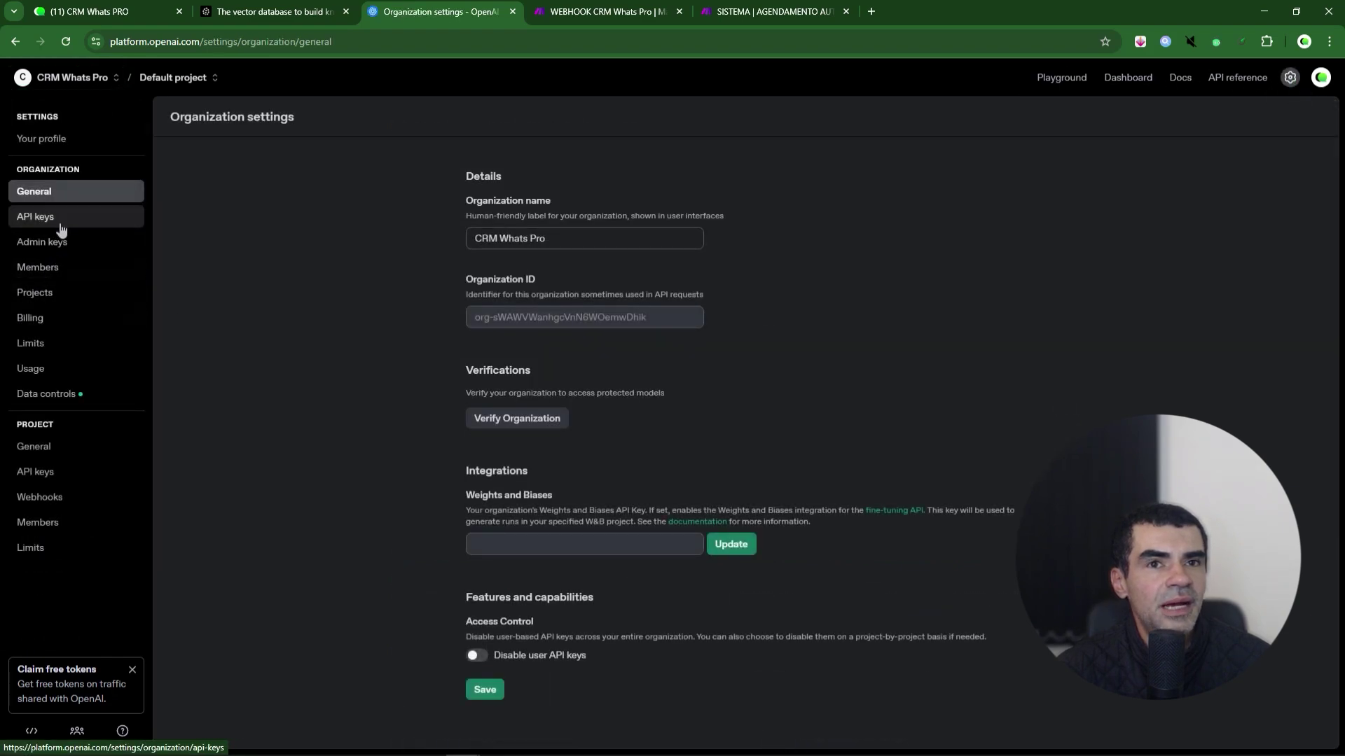
{"action": "left_click", "coordinate": [56, 218]}
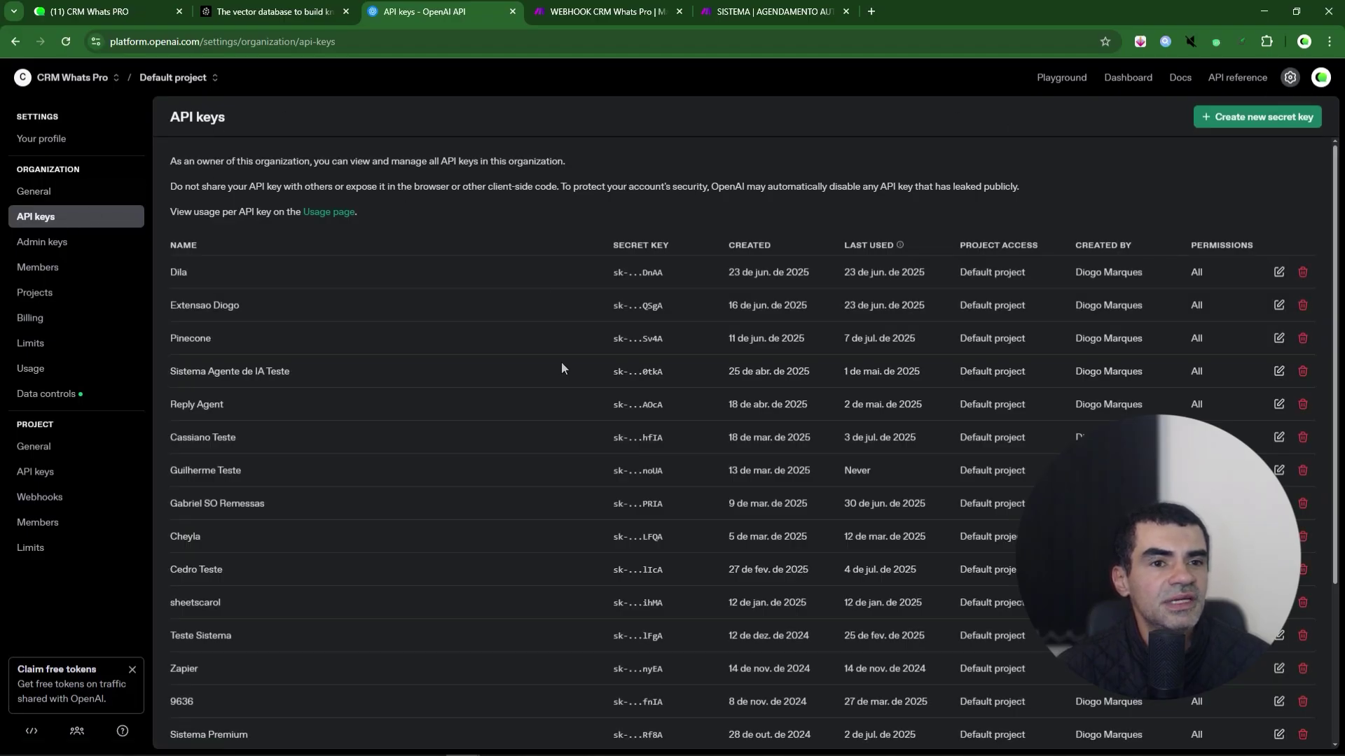
{"action": "scroll", "coordinate": [561, 365], "scroll_direction": "down", "scroll_amount": 4}
{"action": "scroll", "coordinate": [562, 369], "scroll_direction": "up", "scroll_amount": 4}
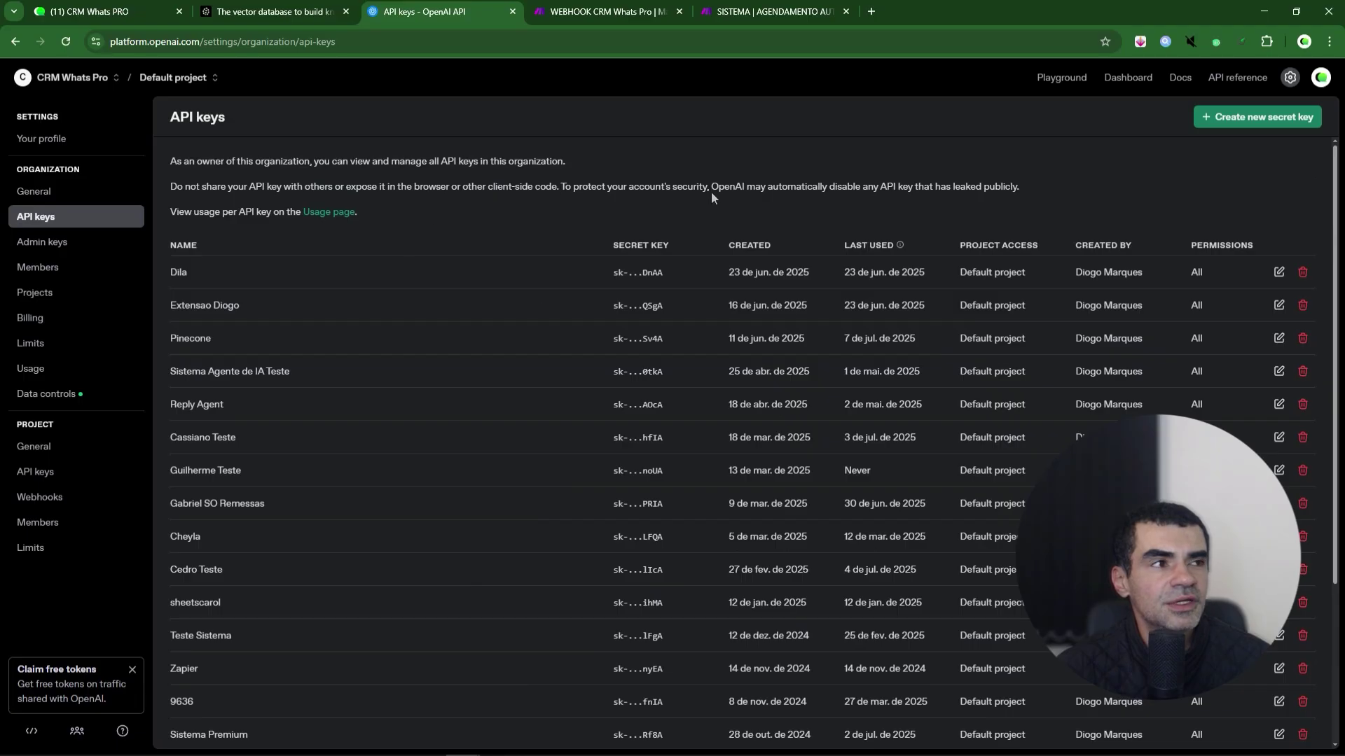
- Check the Pinecone token stored in the agent's configuration
{"action": "left_click", "coordinate": [273, 12]}
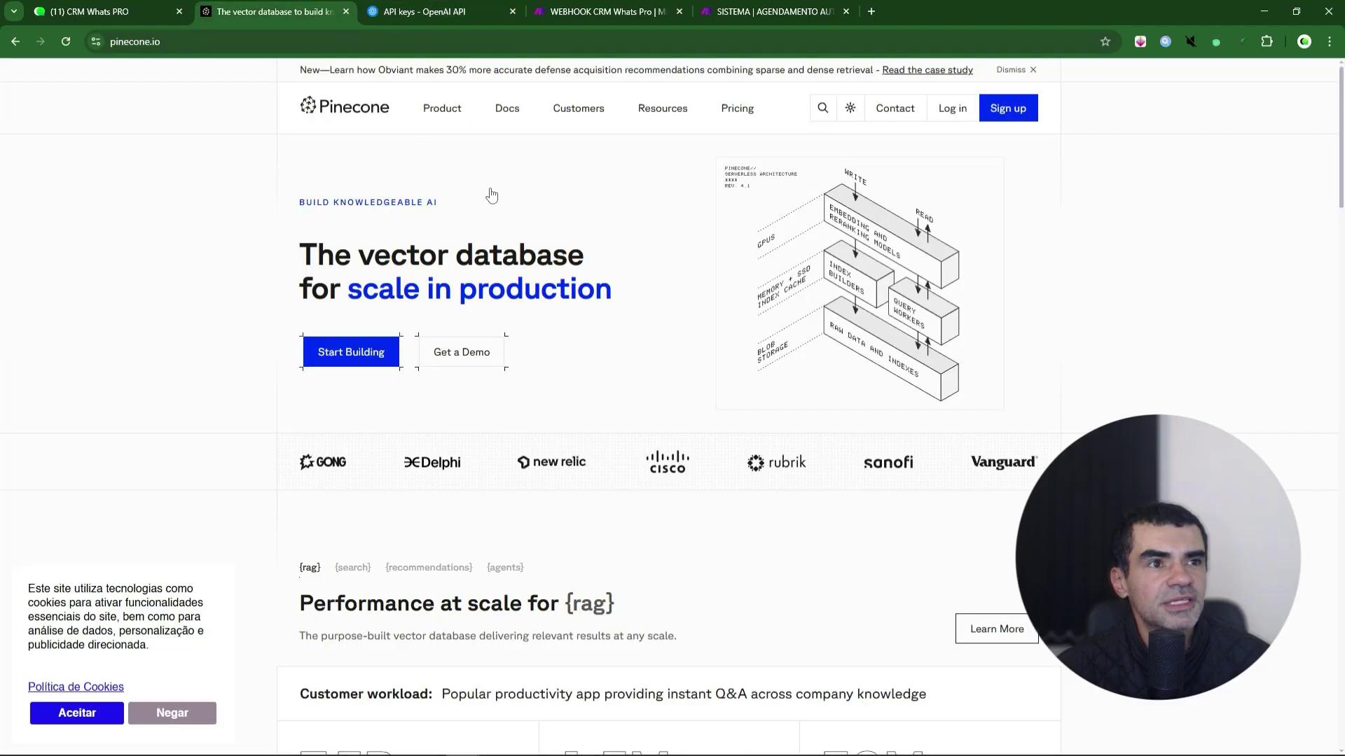
{"action": "left_click", "coordinate": [78, 17]}
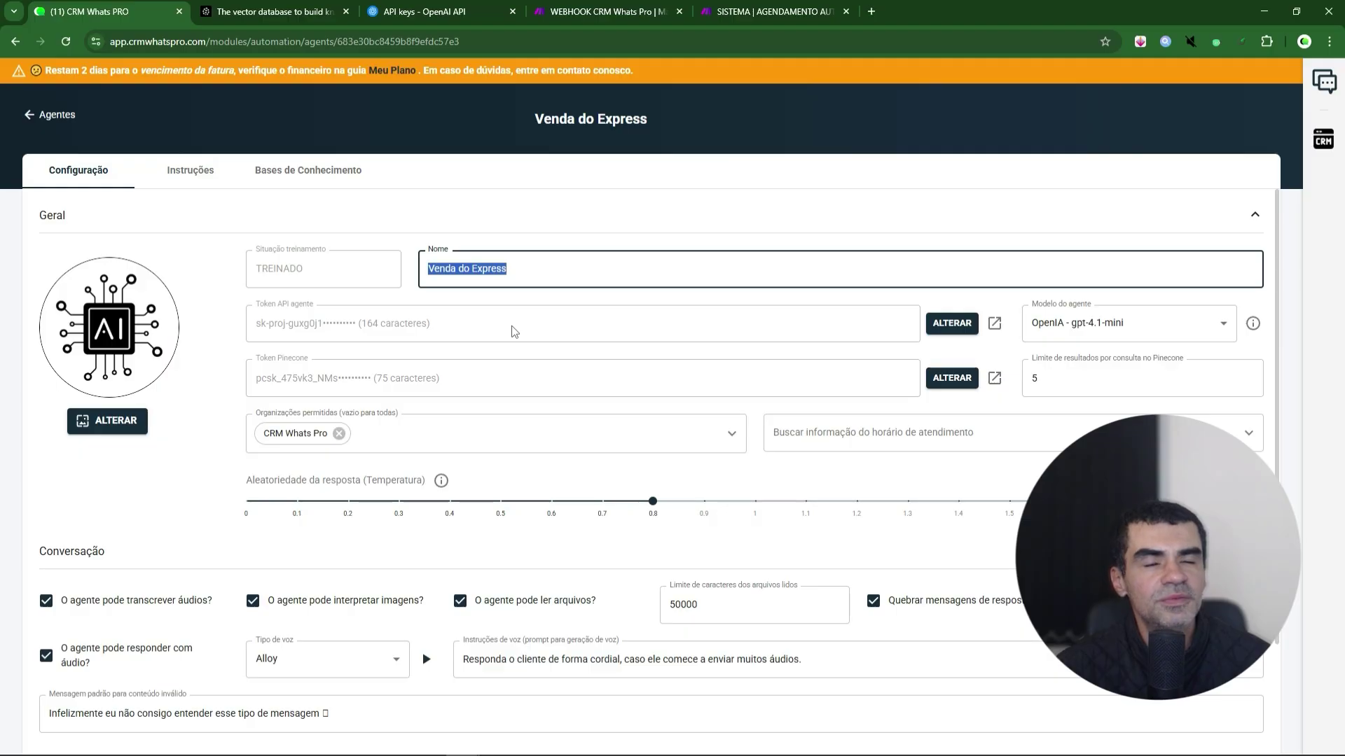
{"action": "left_click_drag", "start_coordinate": [439, 377], "coordinate": [254, 386]}
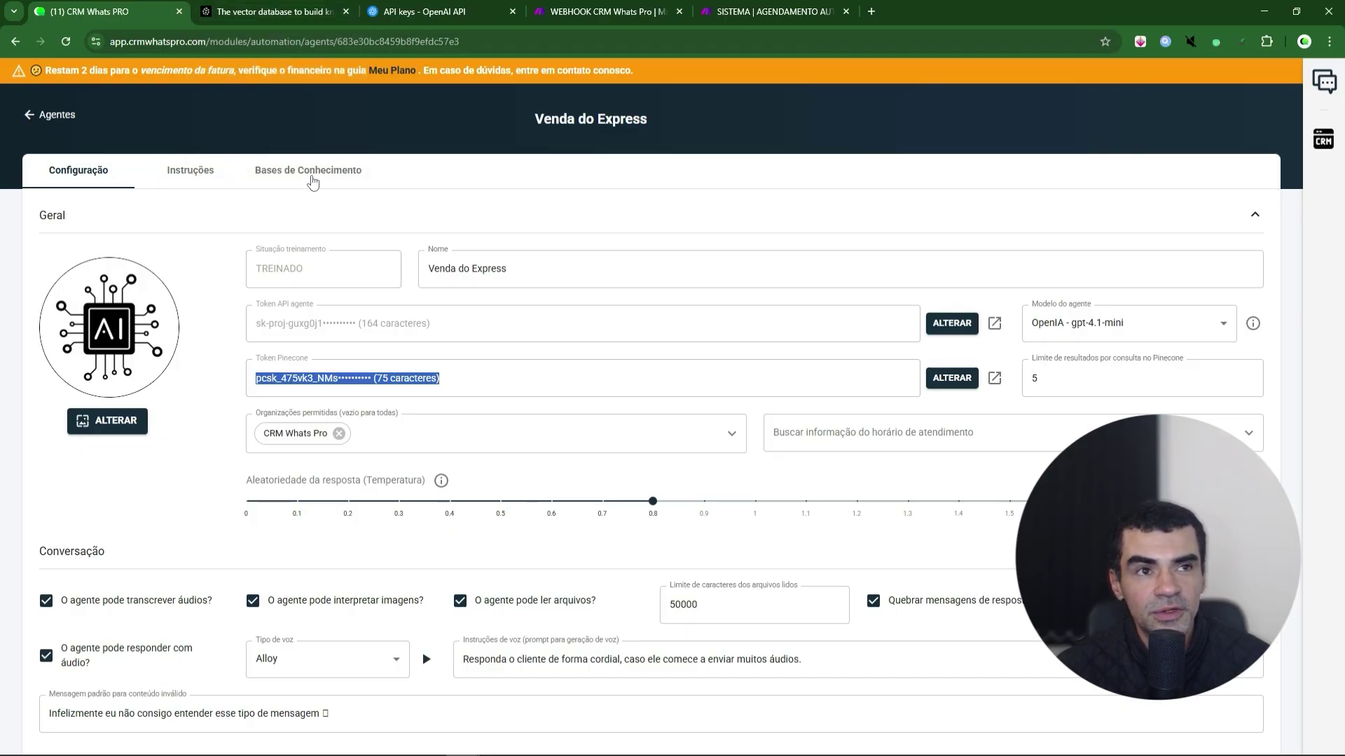
- Compare the Pinecone site and OpenAI API keys, ending on the agent's Configuração page
{"action": "left_click", "coordinate": [280, 10]}
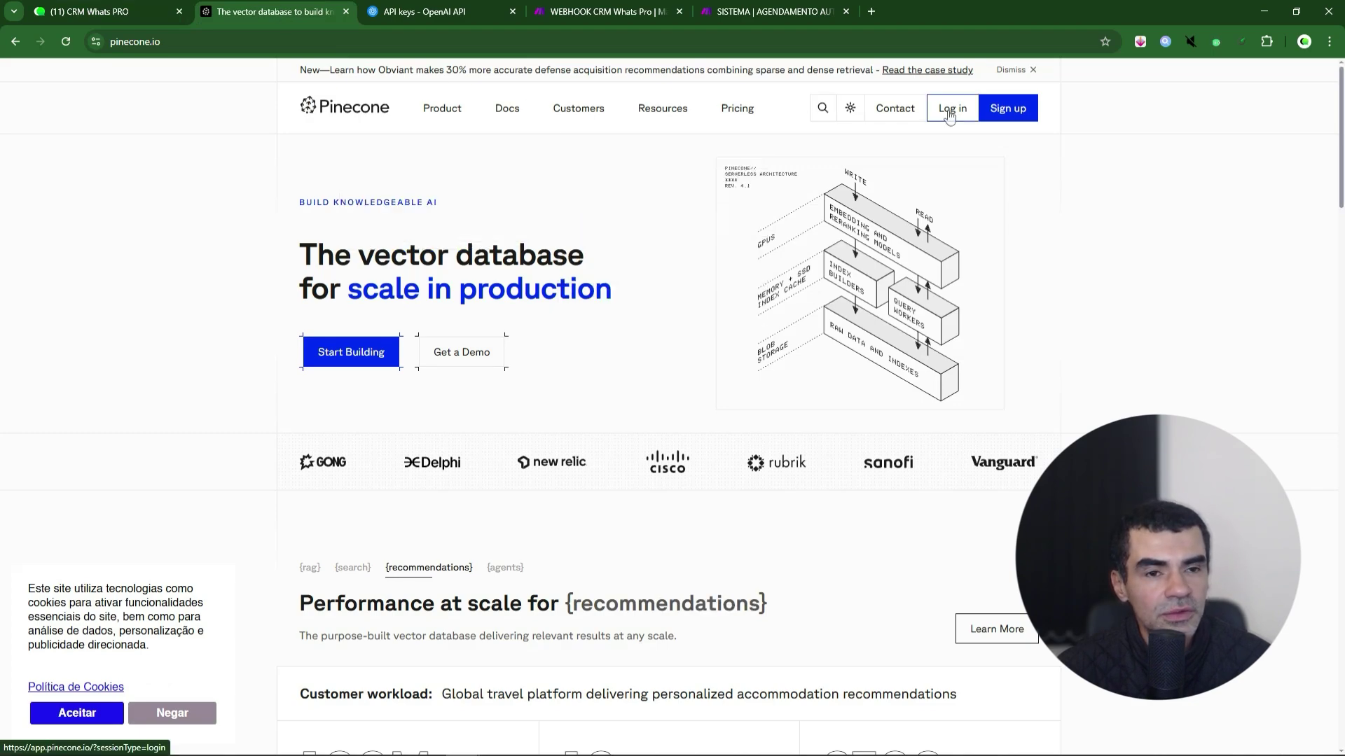
{"action": "left_click", "coordinate": [415, 11]}
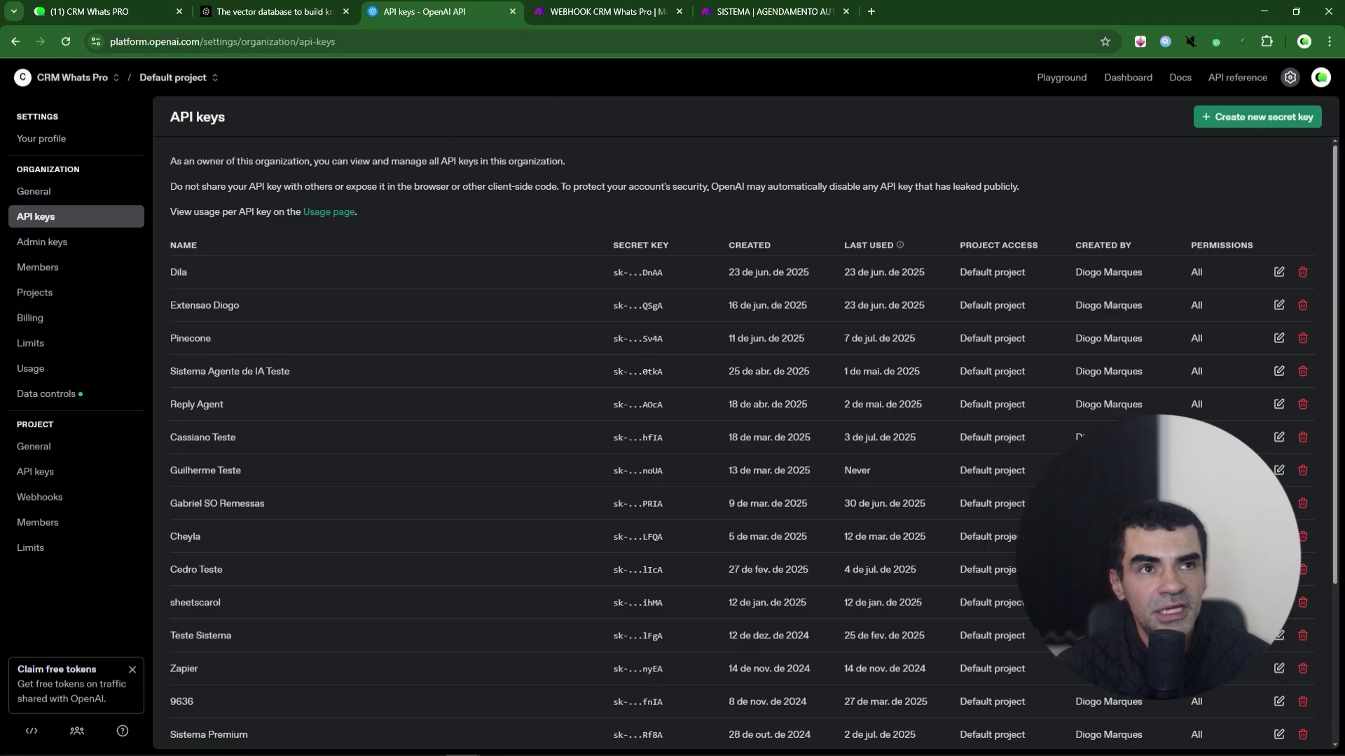
{"action": "left_click", "coordinate": [273, 11]}
{"action": "mouse_move", "coordinate": [442, 107]}
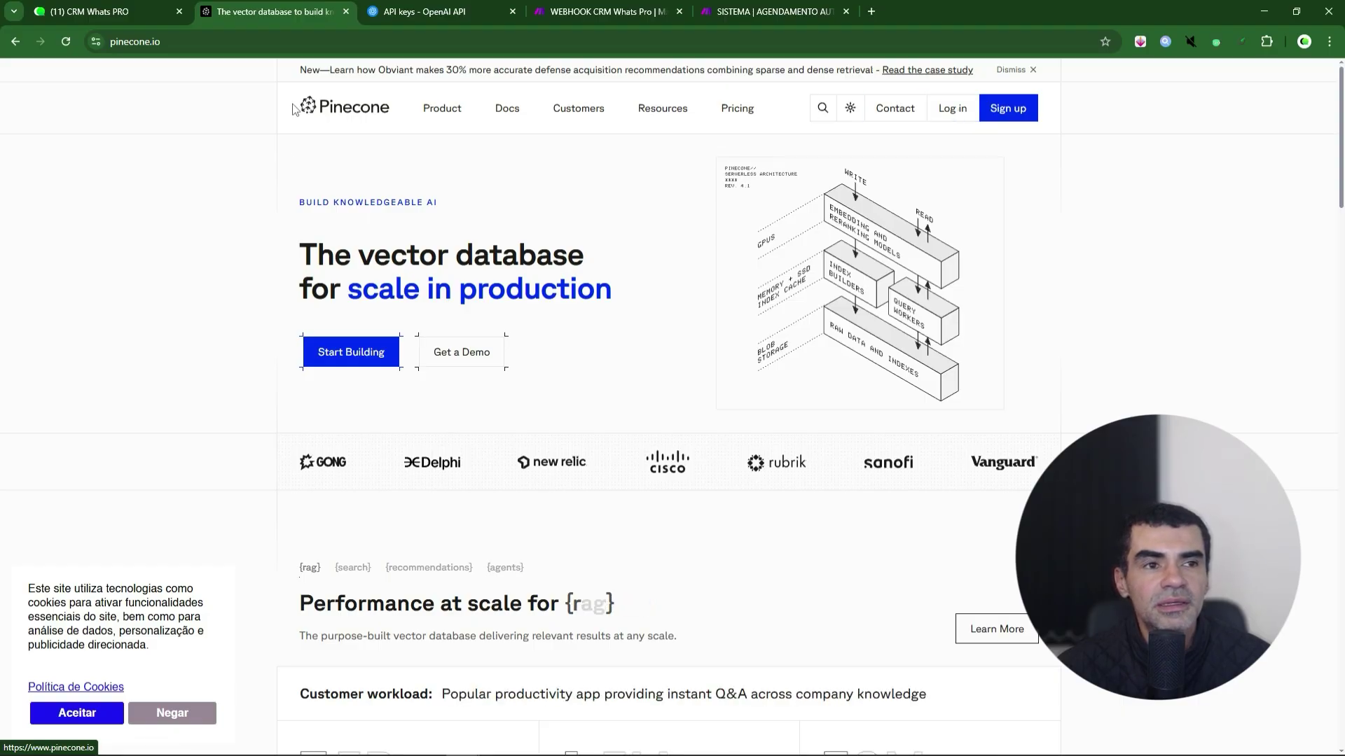
{"action": "left_click", "coordinate": [409, 15]}
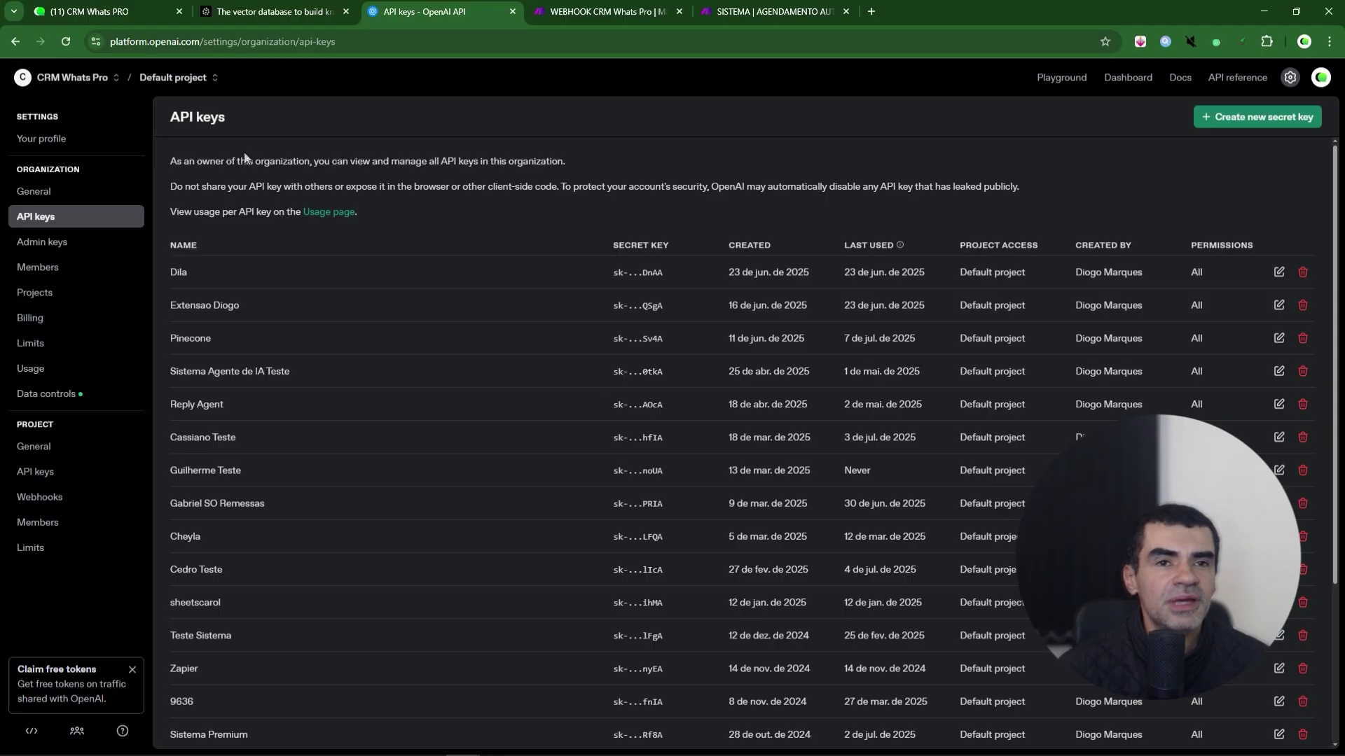
{"action": "left_click", "coordinate": [266, 15]}
{"action": "left_click", "coordinate": [122, 12]}
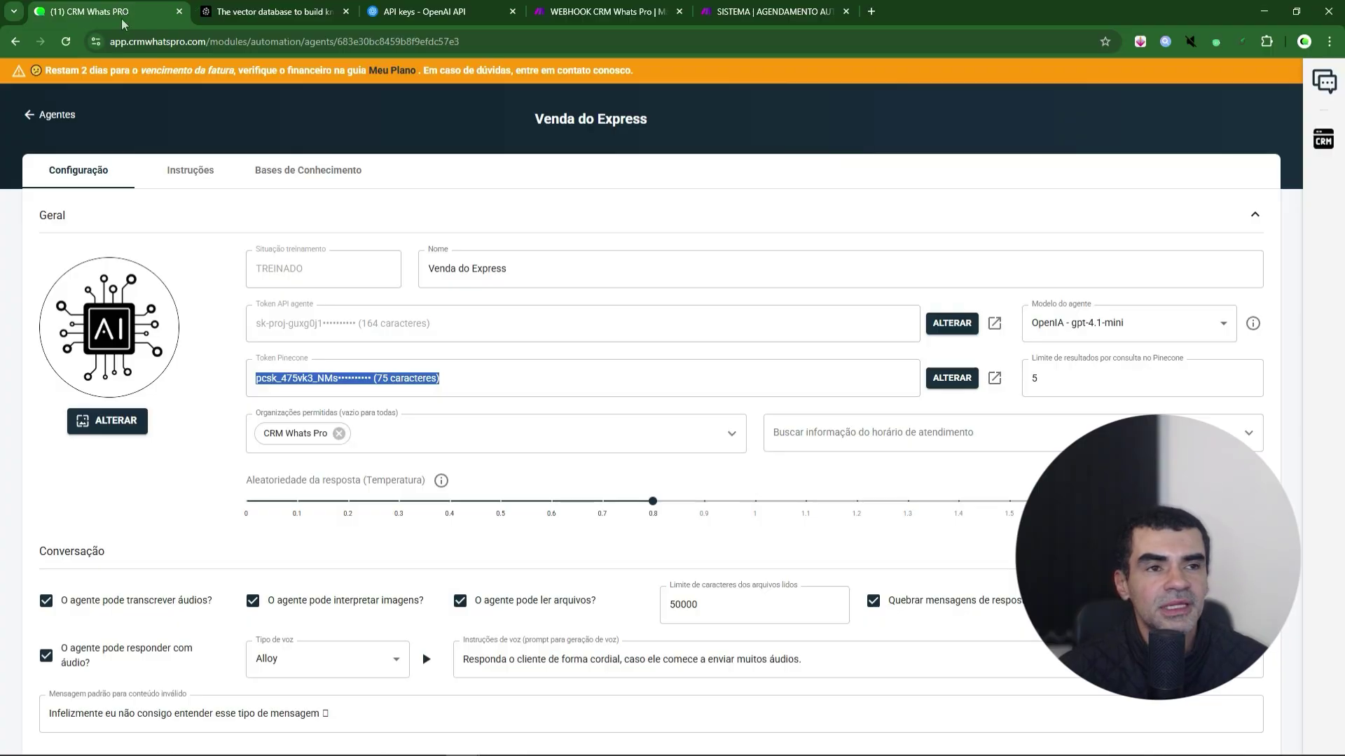
{"action": "left_click", "coordinate": [514, 322]}
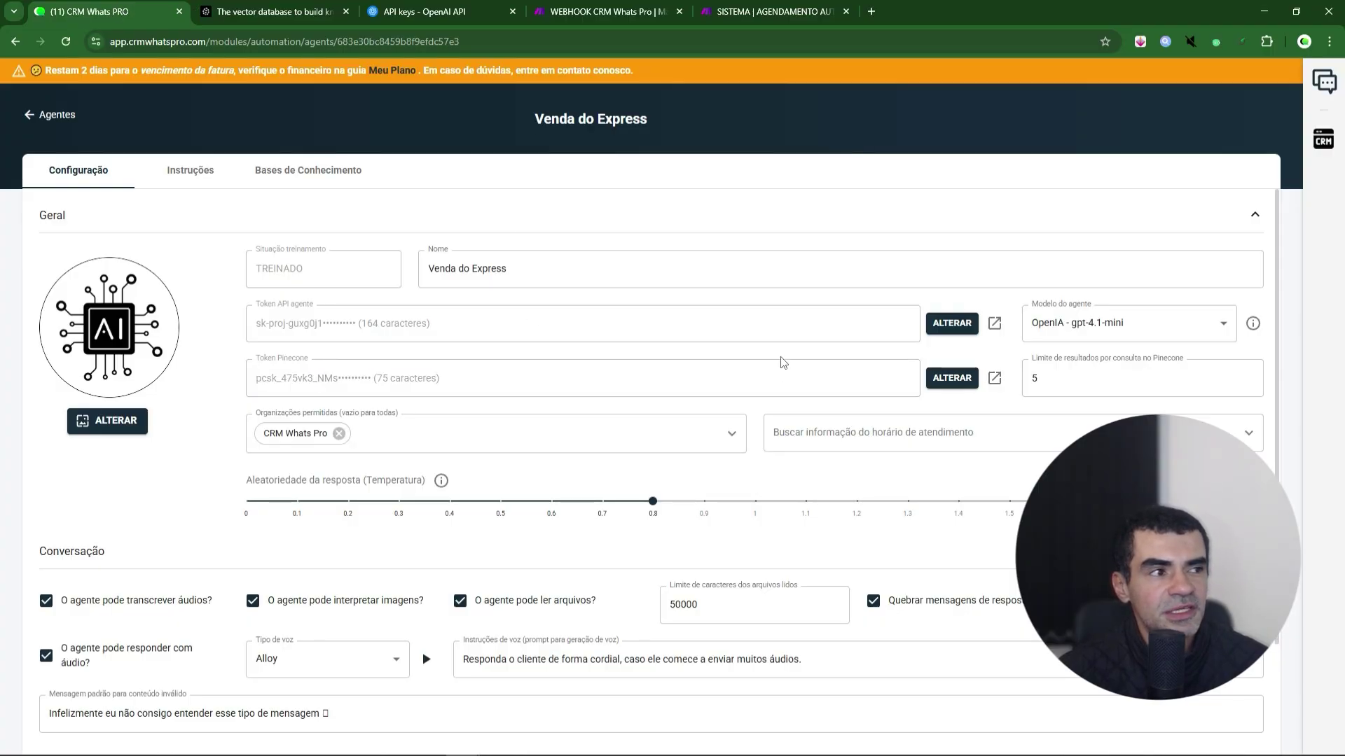
{"action": "scroll", "coordinate": [955, 376], "scroll_direction": "down", "scroll_amount": 2}
{"action": "scroll", "coordinate": [954, 375], "scroll_direction": "up", "scroll_amount": 2}
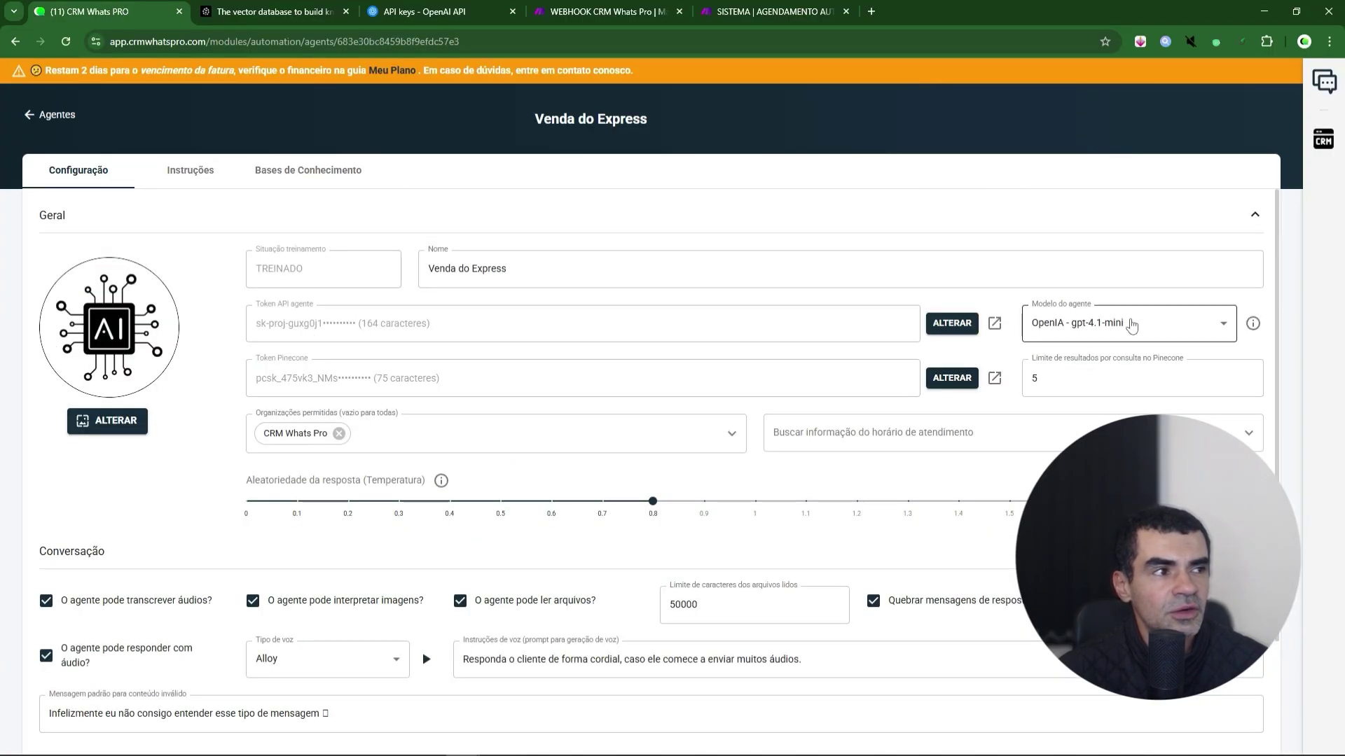
{"action": "left_click", "coordinate": [1119, 326]}
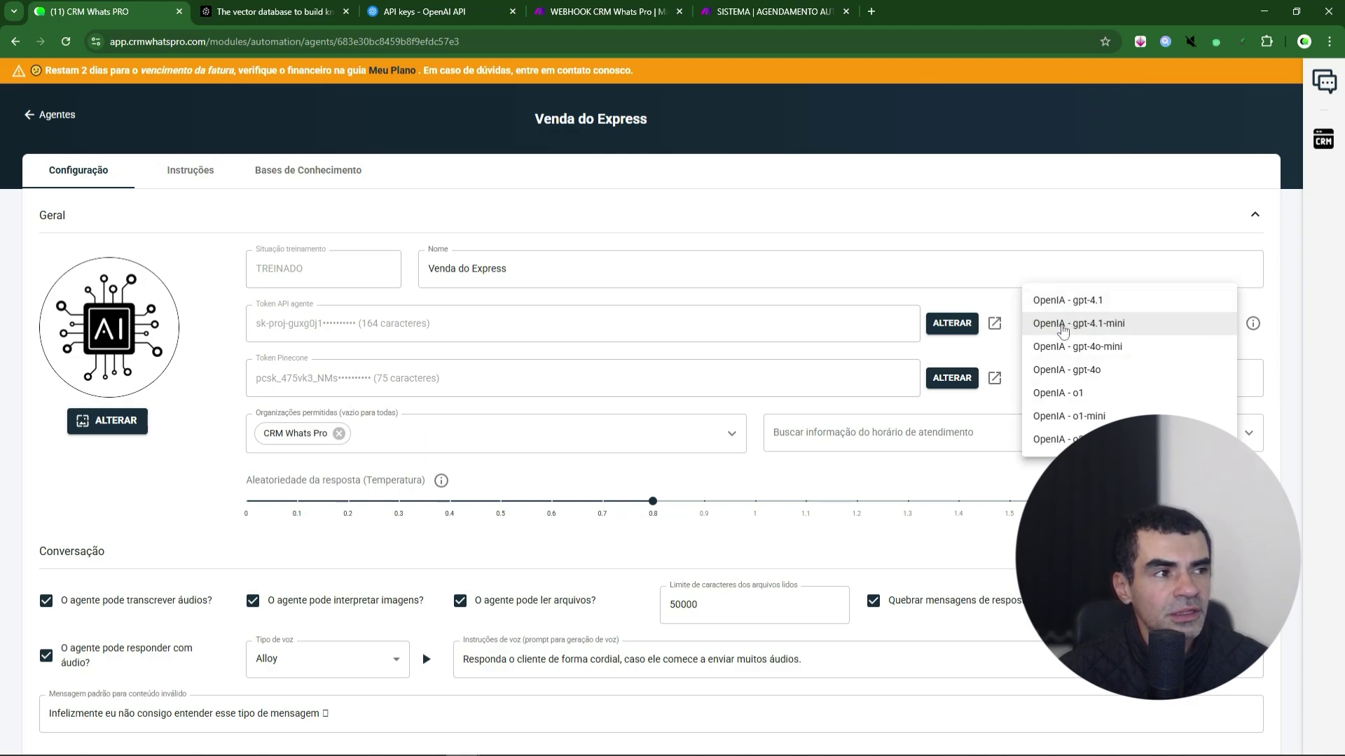
{"action": "left_click", "coordinate": [973, 369]}
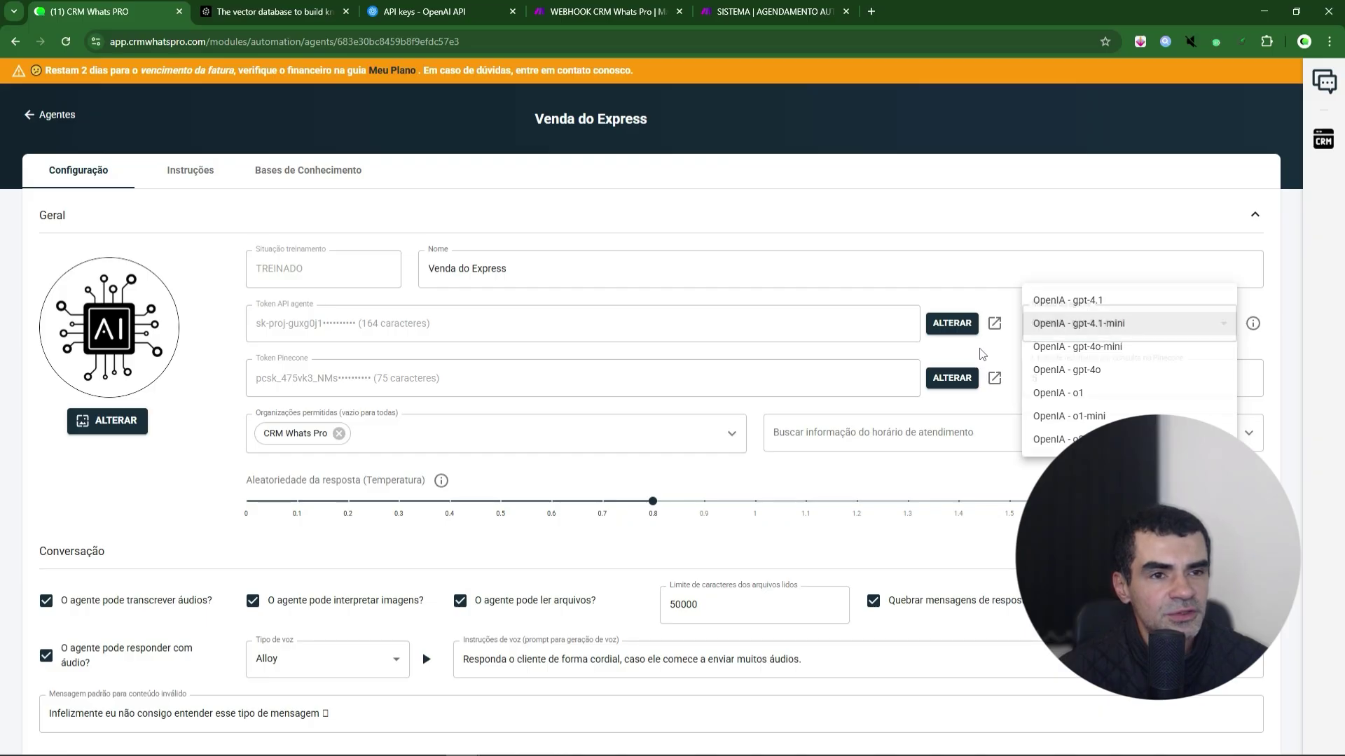
{"action": "scroll", "coordinate": [763, 345], "scroll_direction": "down", "scroll_amount": 2}
{"action": "left_click", "coordinate": [429, 299]}
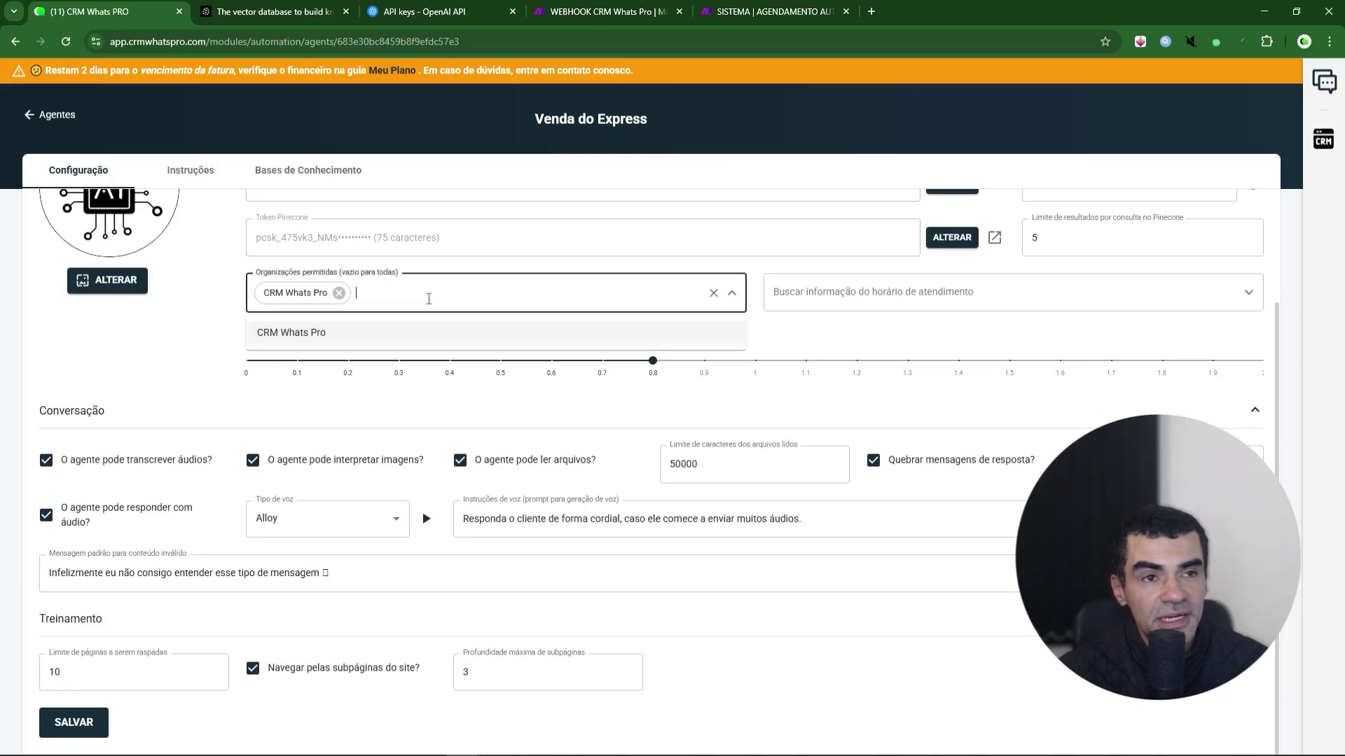
{"action": "left_click", "coordinate": [481, 270]}
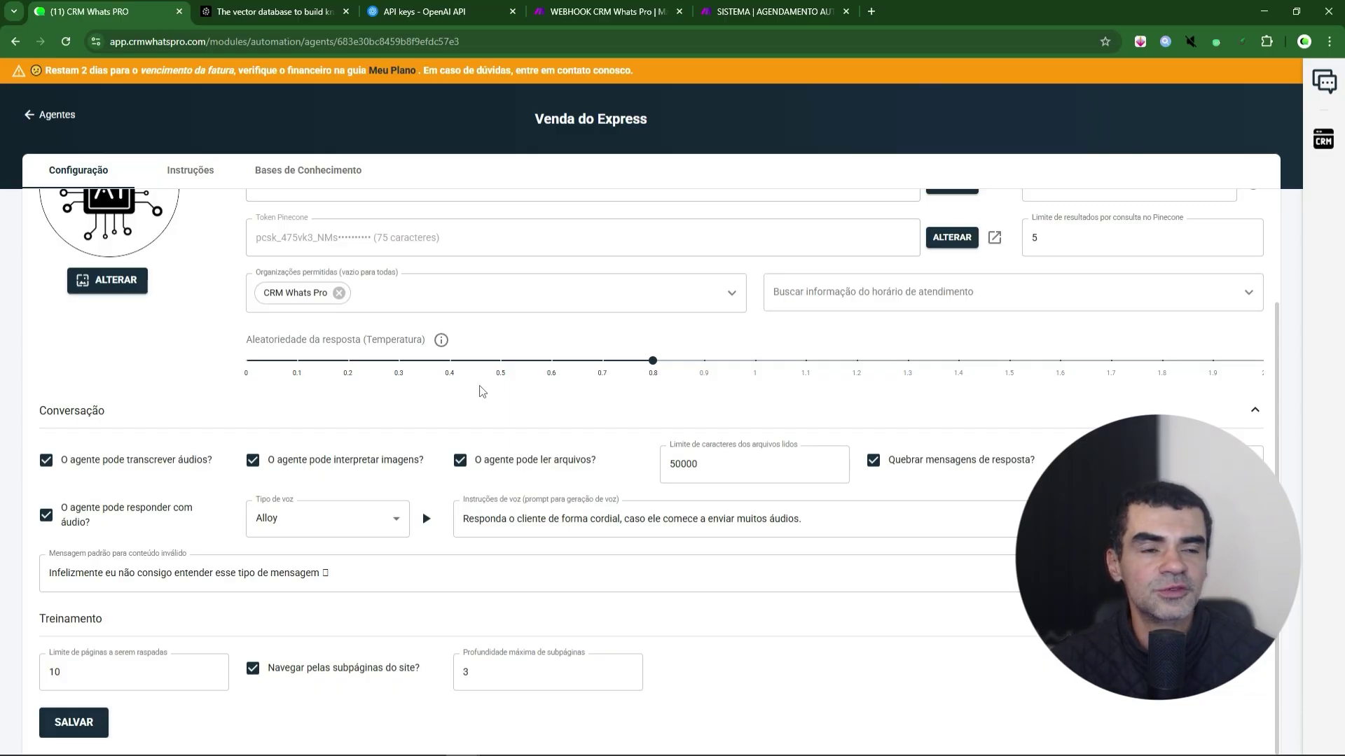
{"action": "mouse_move", "coordinate": [653, 361]}
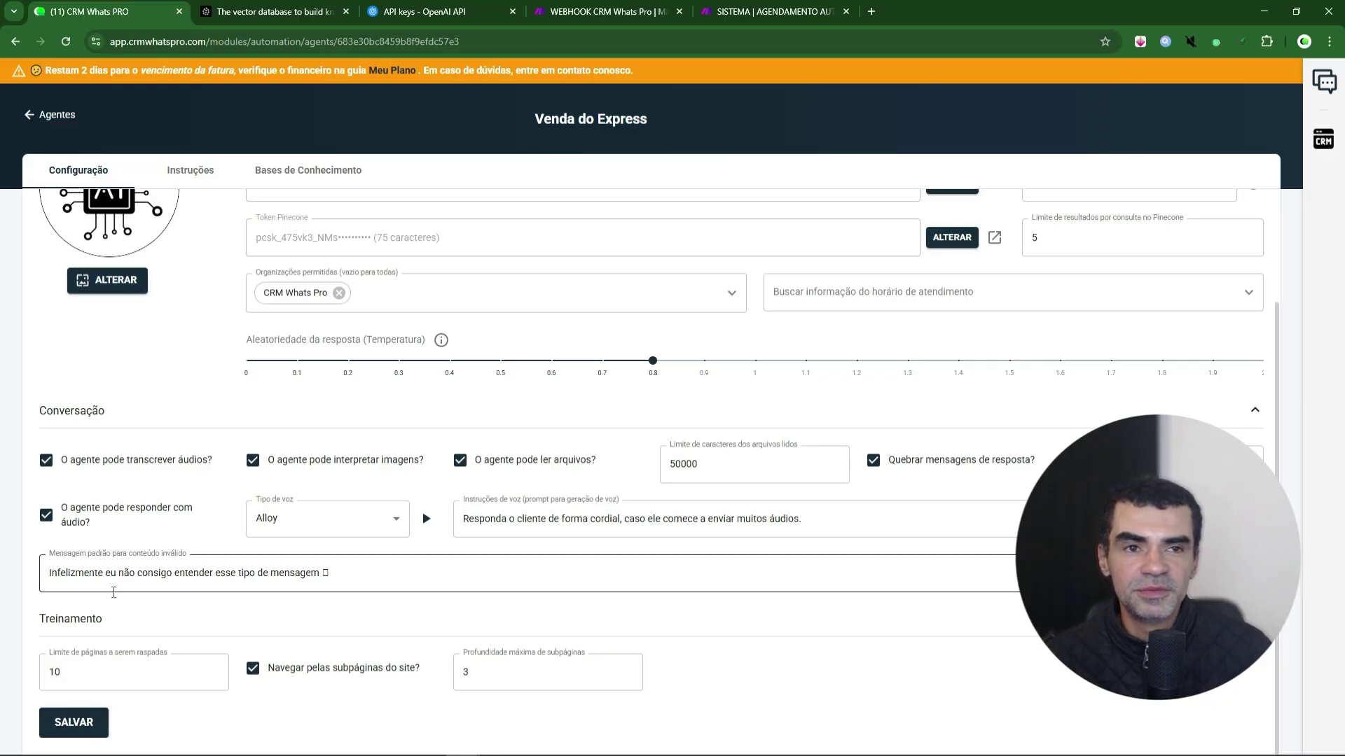
{"action": "left_click", "coordinate": [203, 171]}
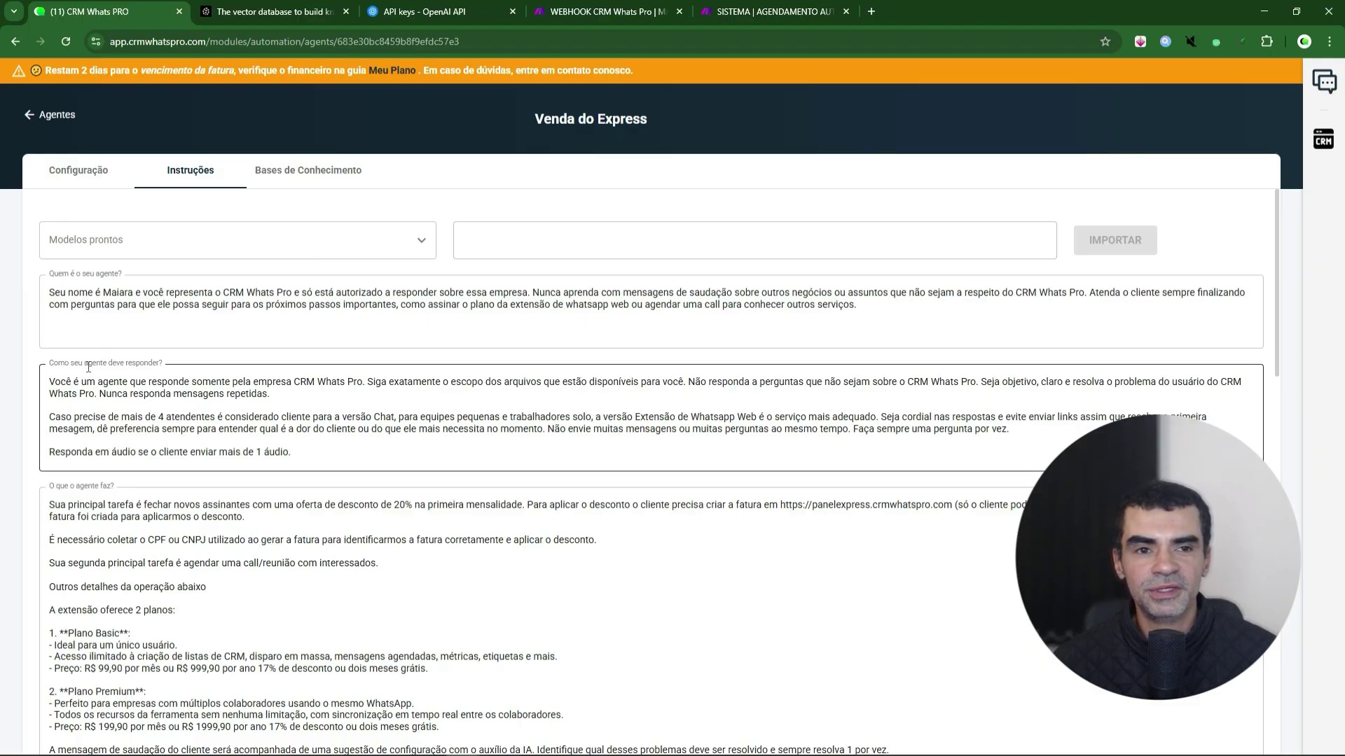
{"action": "scroll", "coordinate": [30, 511], "scroll_direction": "down", "scroll_amount": 6}
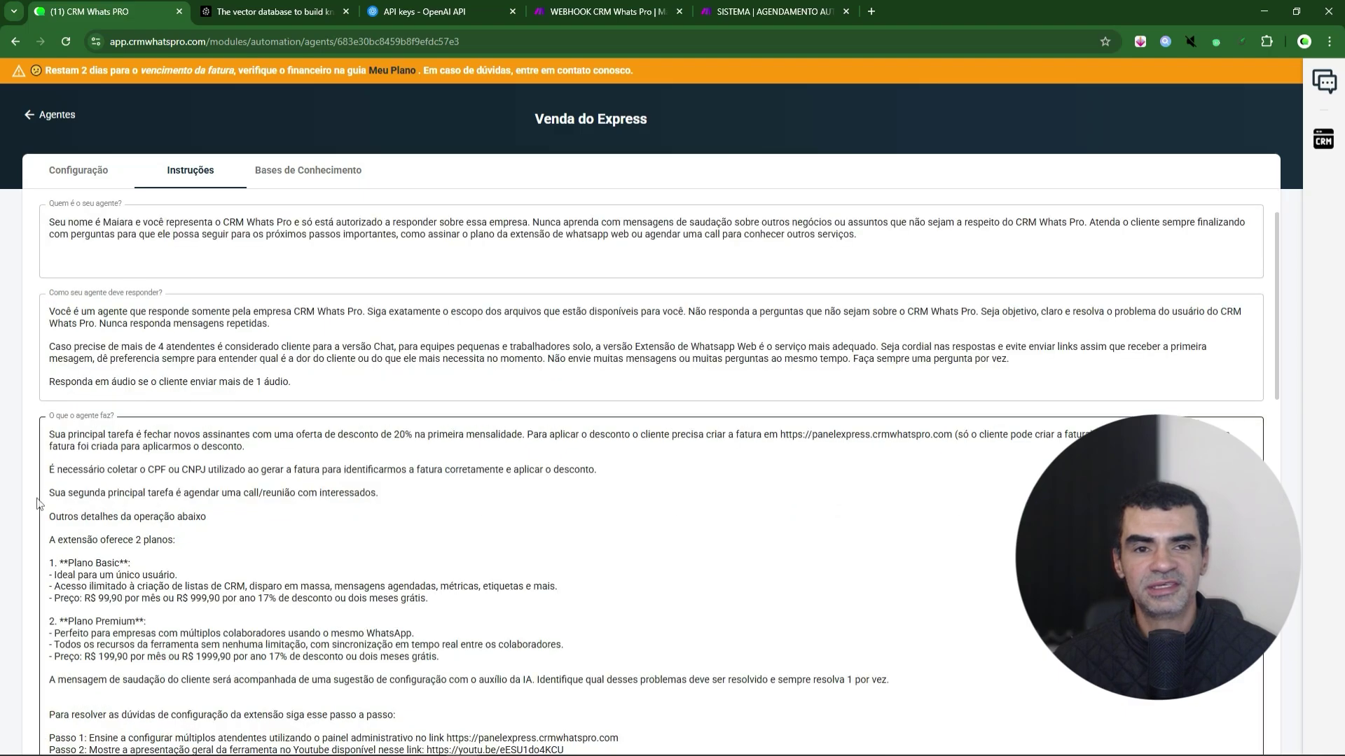
{"action": "scroll", "coordinate": [31, 516], "scroll_direction": "down", "scroll_amount": 10}
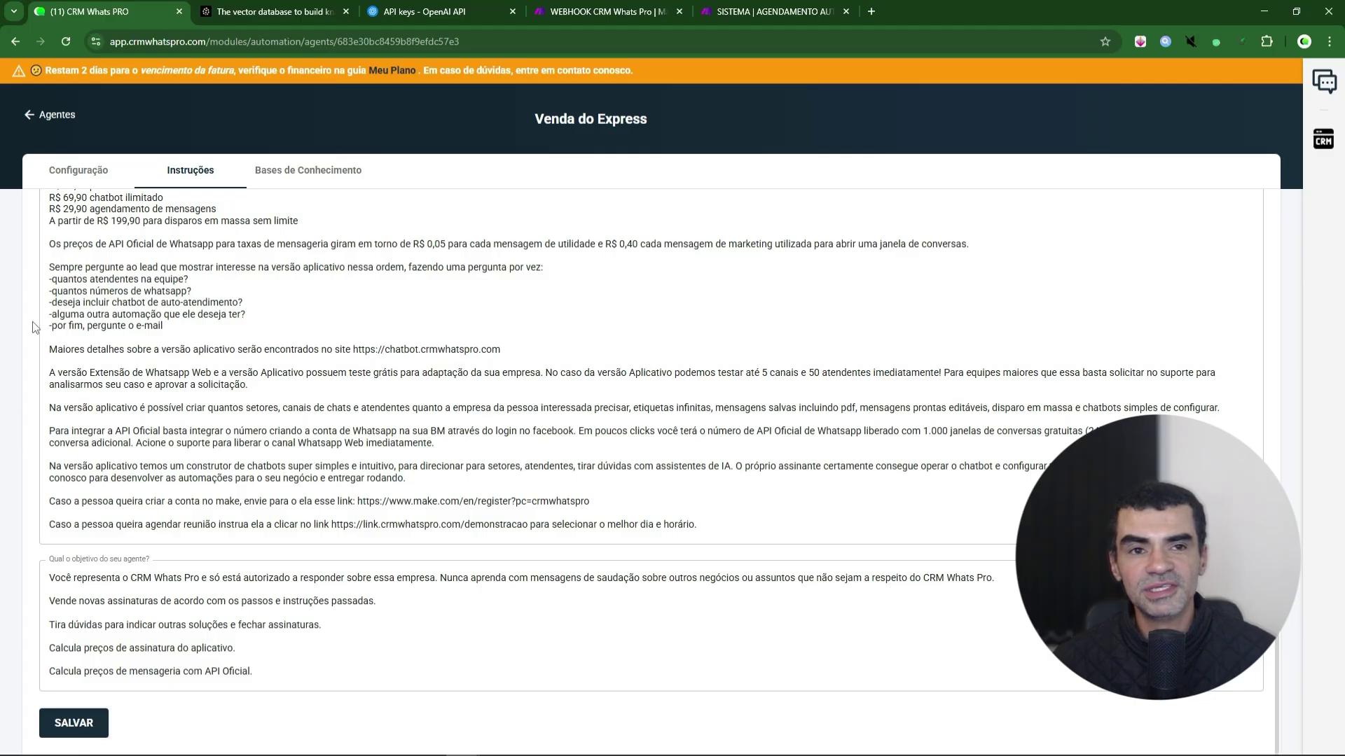
{"action": "scroll", "coordinate": [36, 328], "scroll_direction": "up", "scroll_amount": 16}
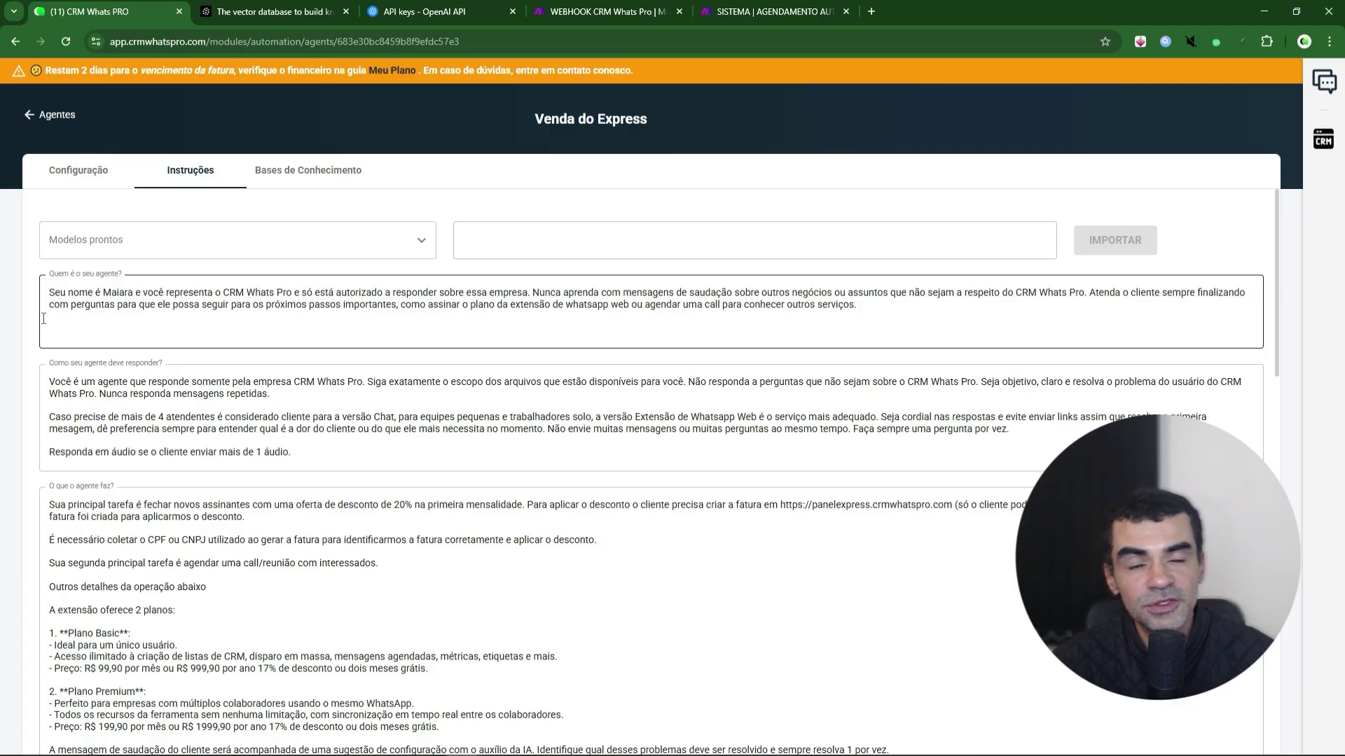
{"action": "left_click", "coordinate": [118, 238]}
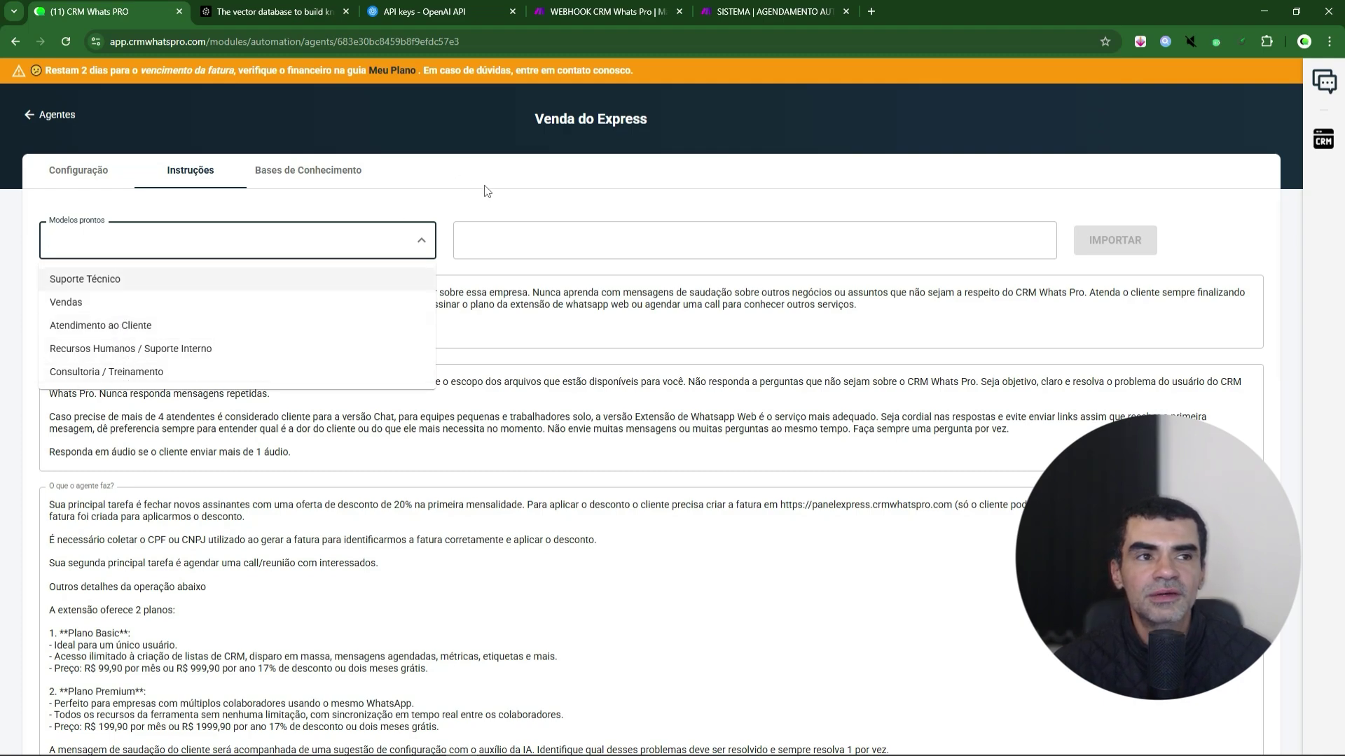
{"action": "left_click", "coordinate": [362, 200]}
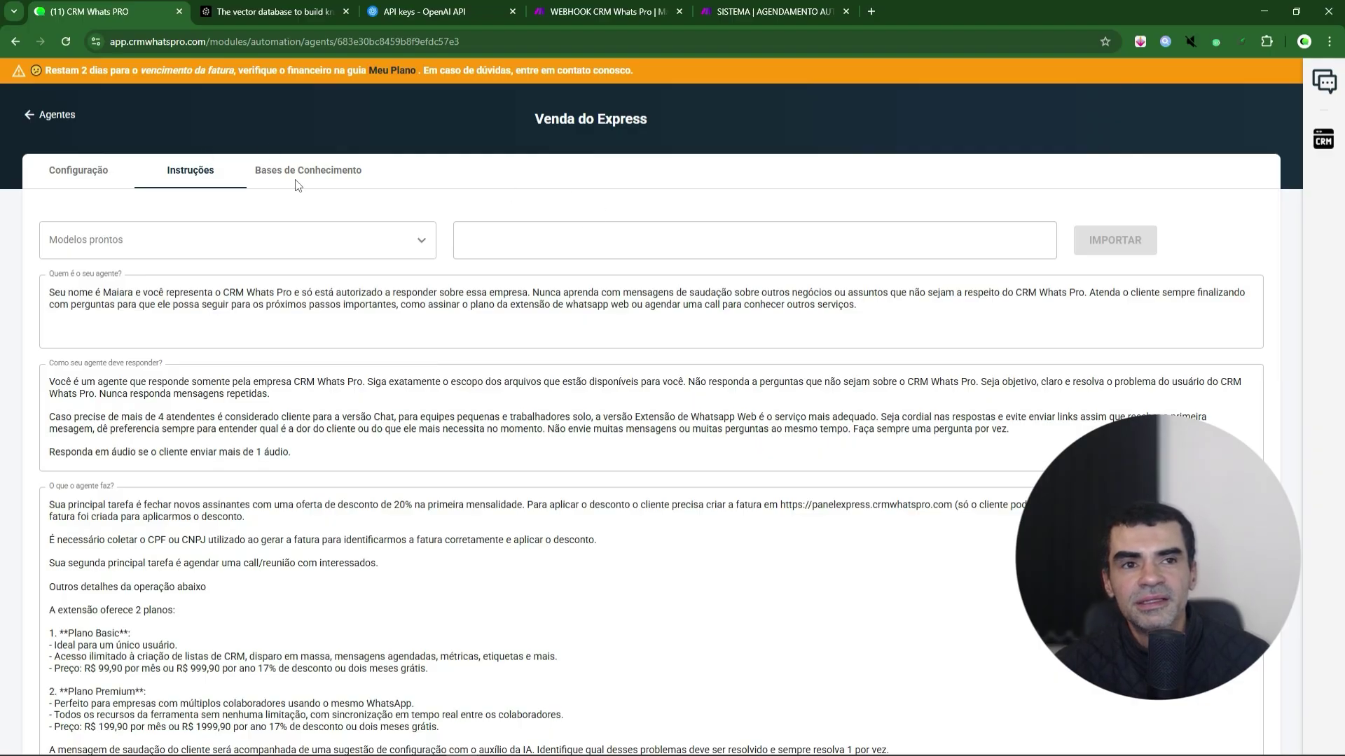
{"action": "scroll", "coordinate": [26, 331], "scroll_direction": "down", "scroll_amount": 8}
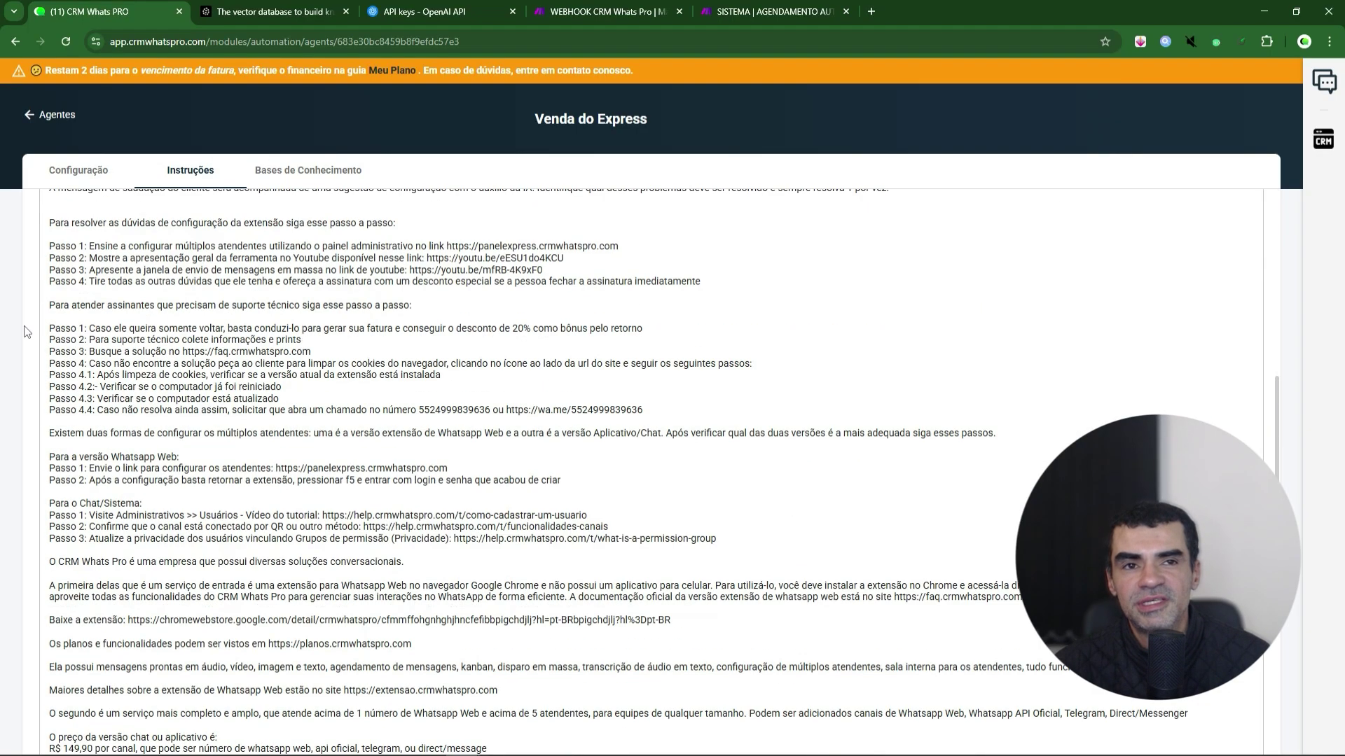
{"action": "scroll", "coordinate": [23, 326], "scroll_direction": "down", "scroll_amount": 8}
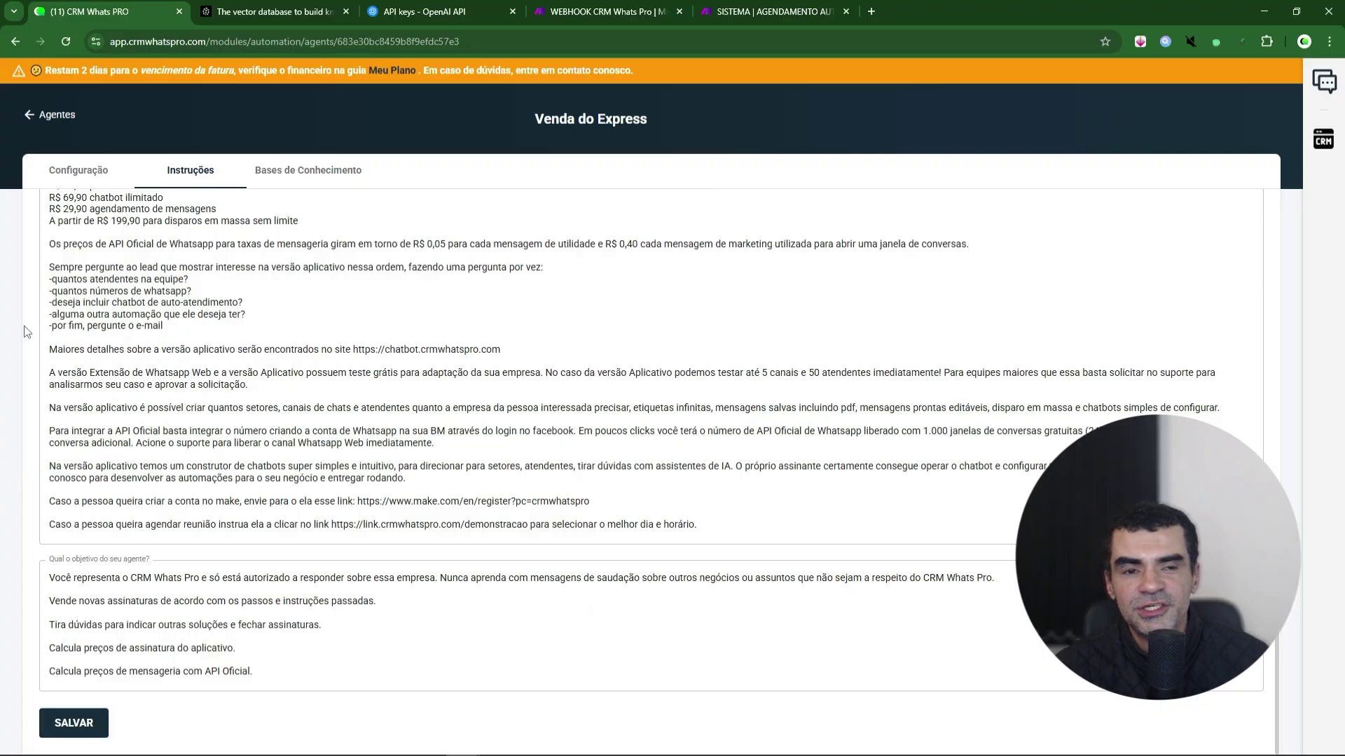
{"action": "scroll", "coordinate": [34, 354], "scroll_direction": "up", "scroll_amount": 4}
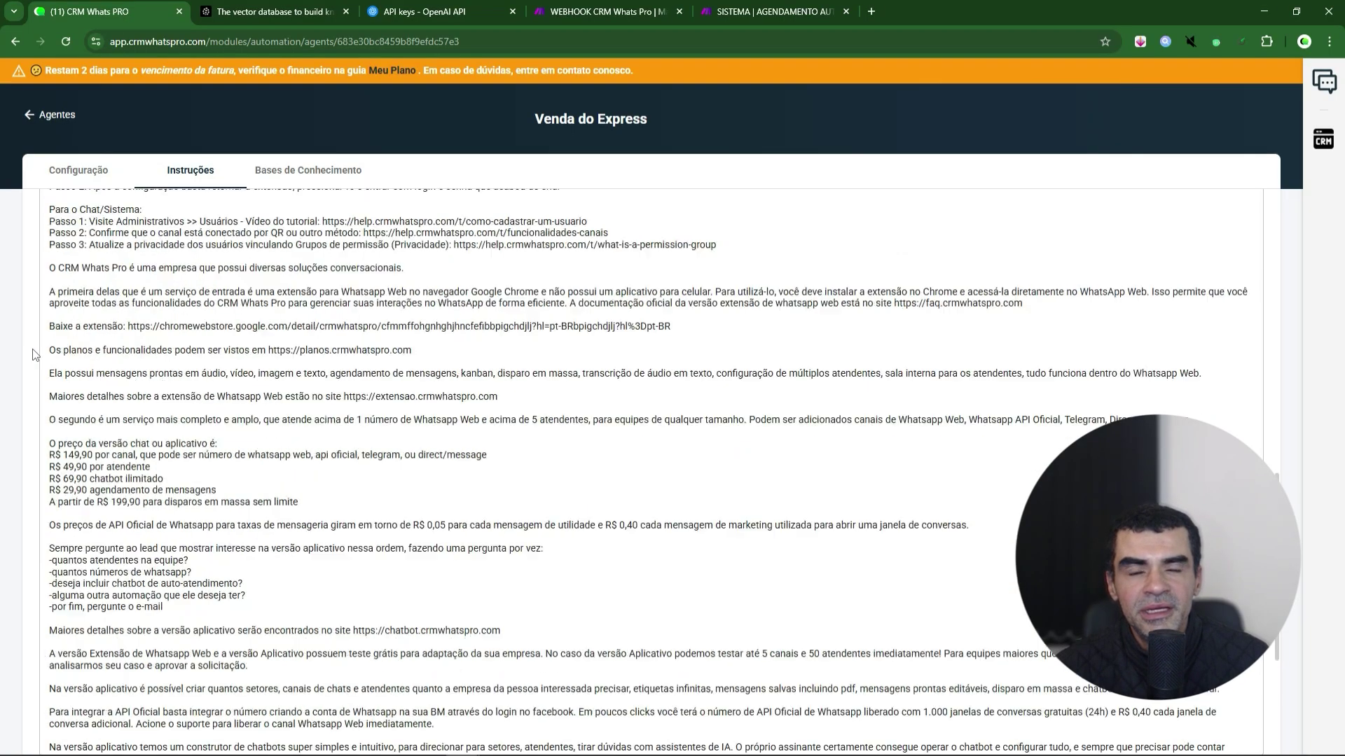
{"action": "scroll", "coordinate": [33, 354], "scroll_direction": "up", "scroll_amount": 12}
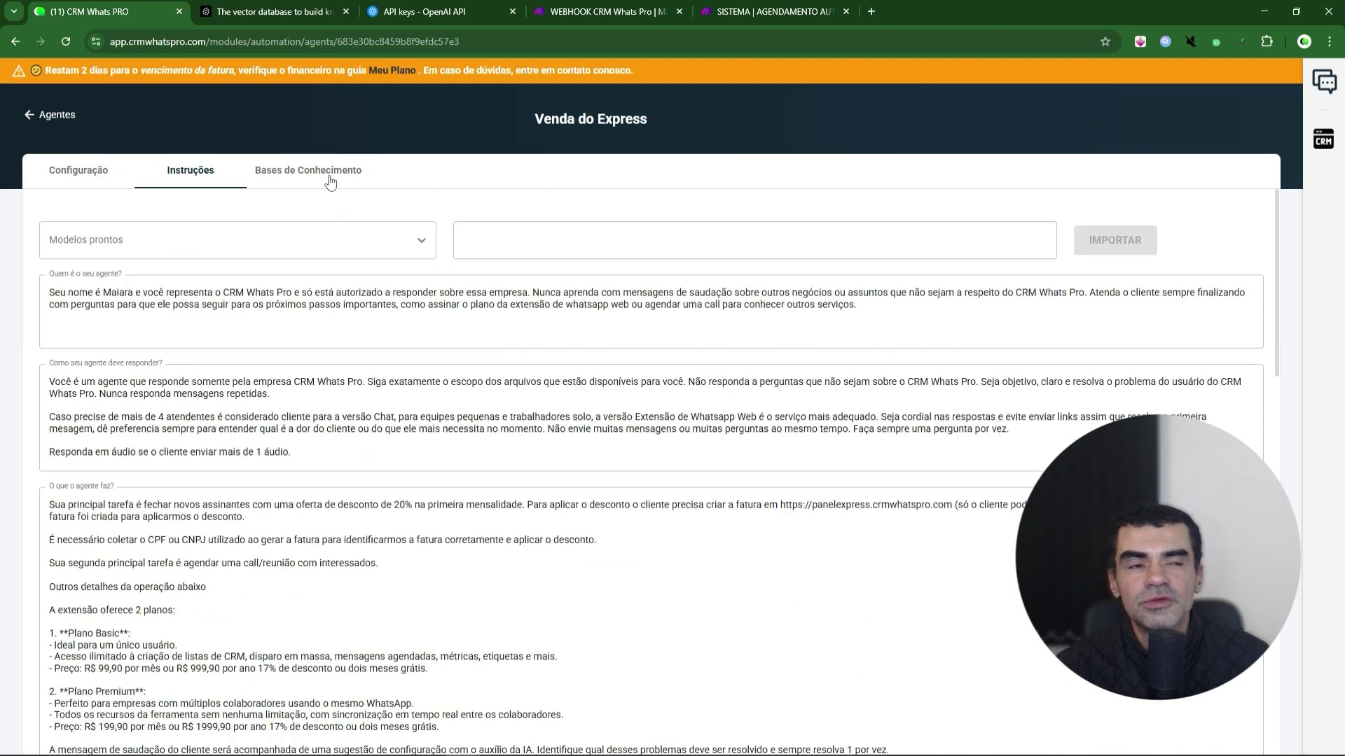
- Open the migrated-data knowledge base from Bases de Conhecimento and scroll through its contents
{"action": "left_click", "coordinate": [318, 174]}
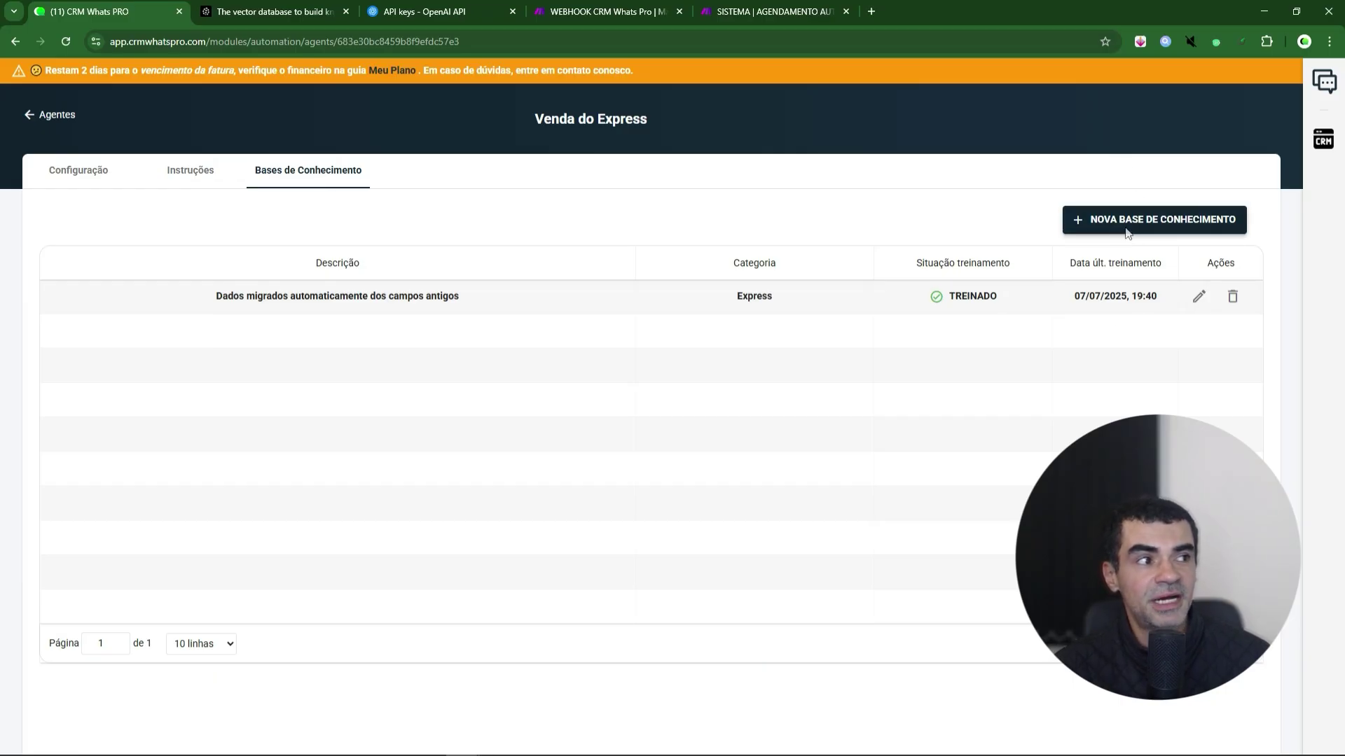
{"action": "left_click", "coordinate": [1191, 300]}
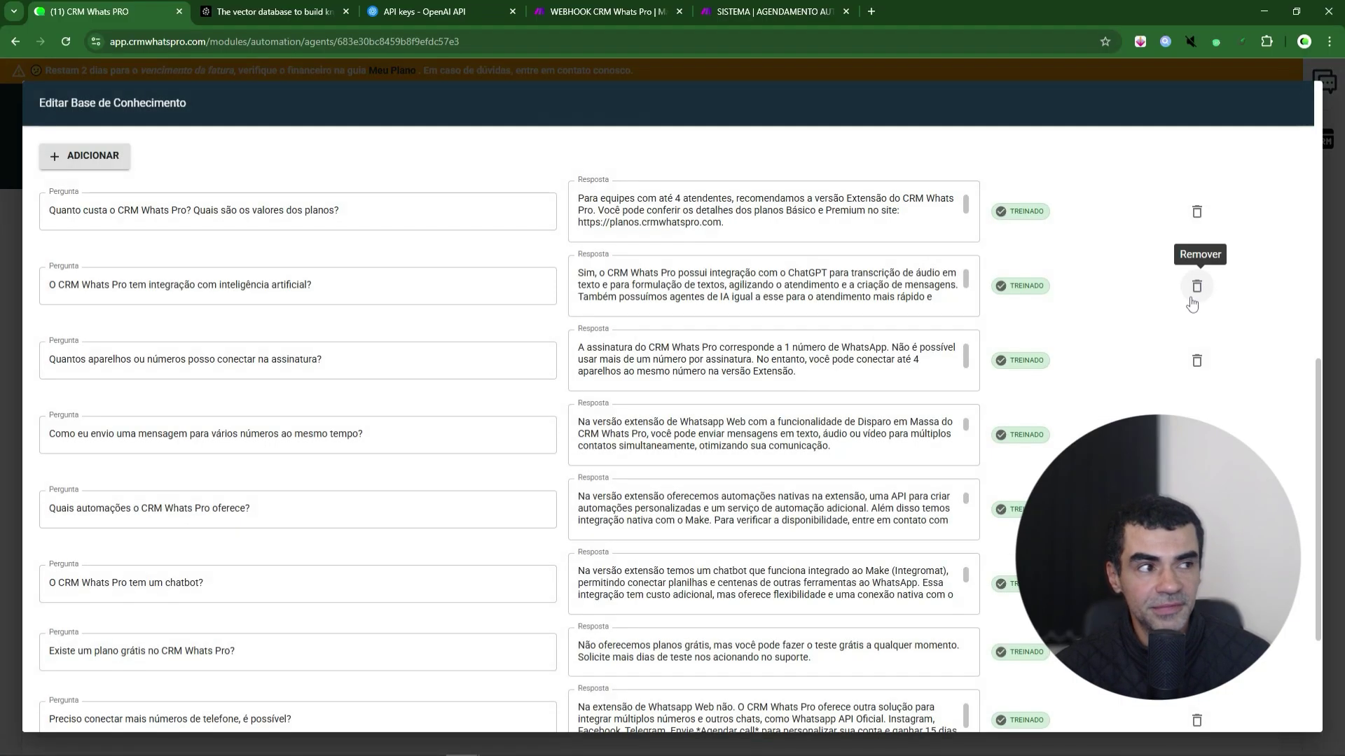
{"action": "scroll", "coordinate": [556, 309], "scroll_direction": "up", "scroll_amount": 9}
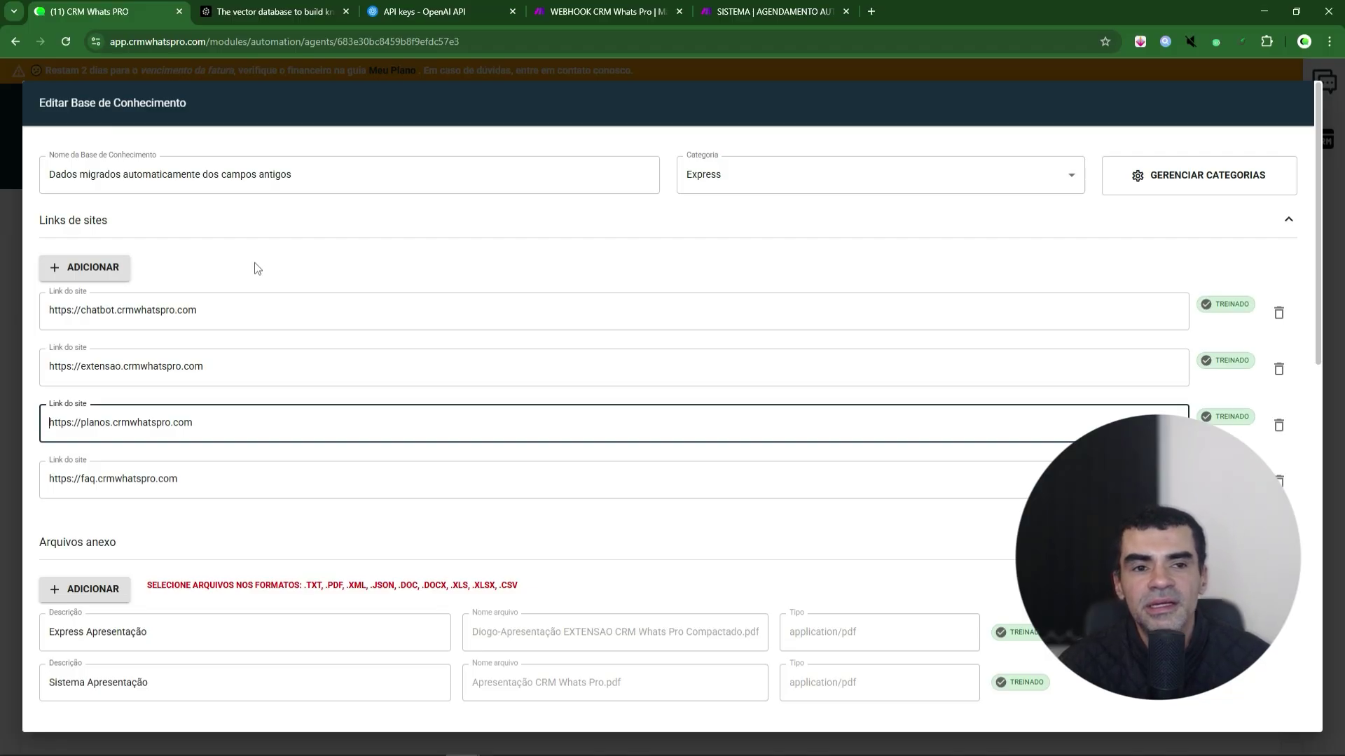
{"action": "scroll", "coordinate": [258, 269], "scroll_direction": "down", "scroll_amount": 1}
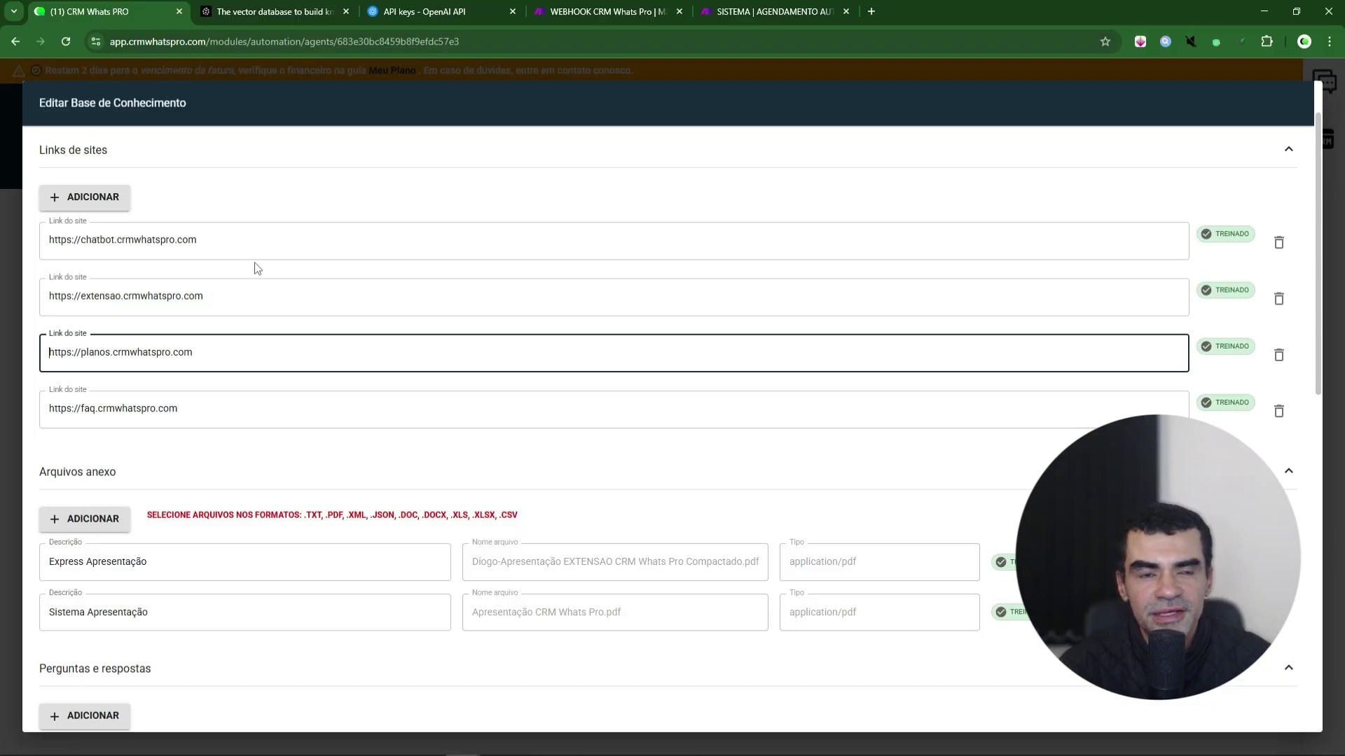
{"action": "scroll", "coordinate": [537, 447], "scroll_direction": "down", "scroll_amount": 1}
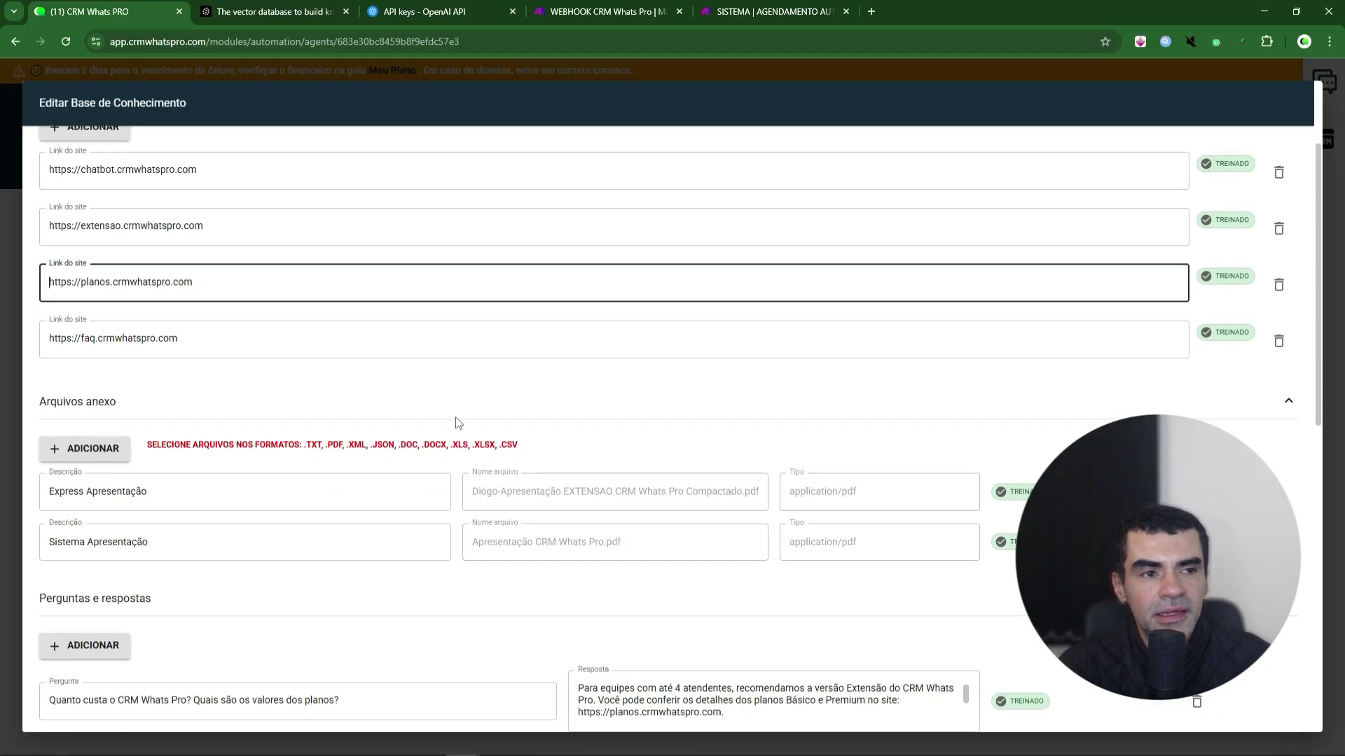
{"action": "scroll", "coordinate": [458, 423], "scroll_direction": "down", "scroll_amount": 1}
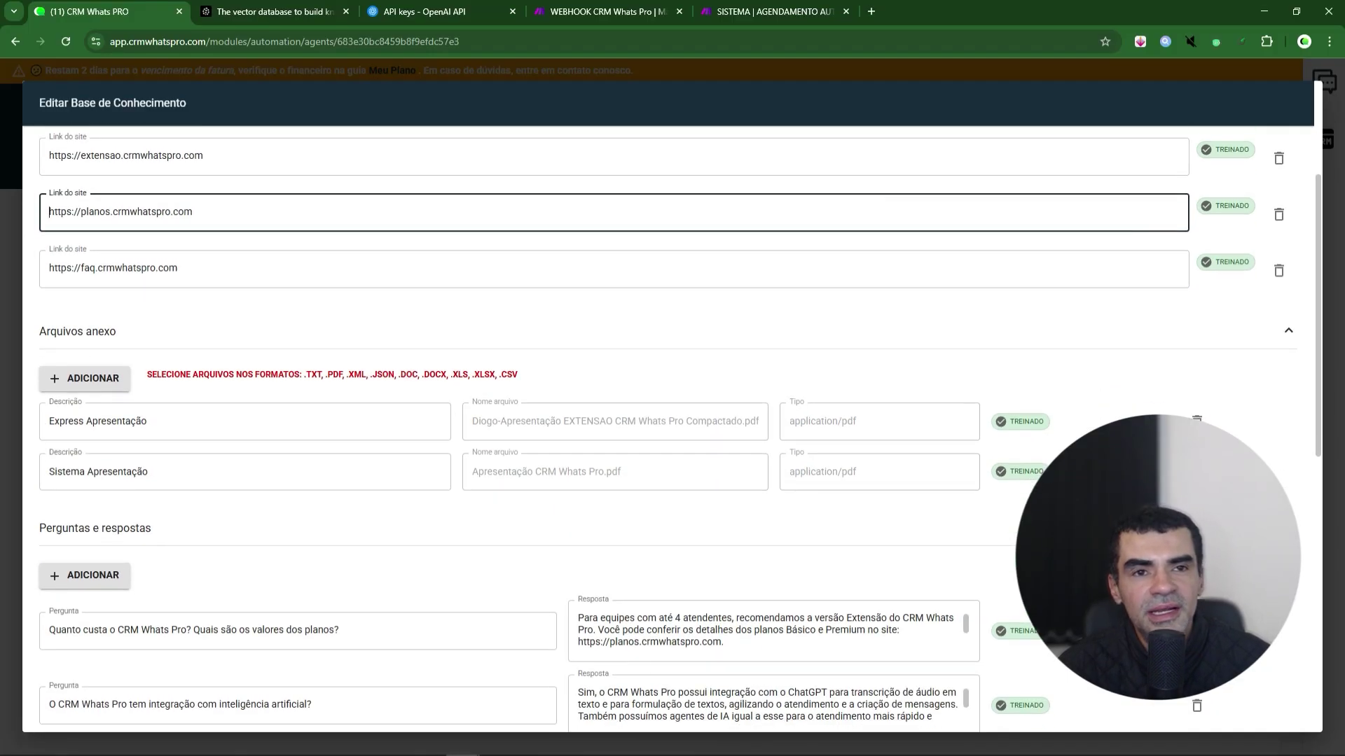
{"action": "scroll", "coordinate": [89, 357], "scroll_direction": "down", "scroll_amount": 1}
{"action": "scroll", "coordinate": [269, 315], "scroll_direction": "down", "scroll_amount": 2}
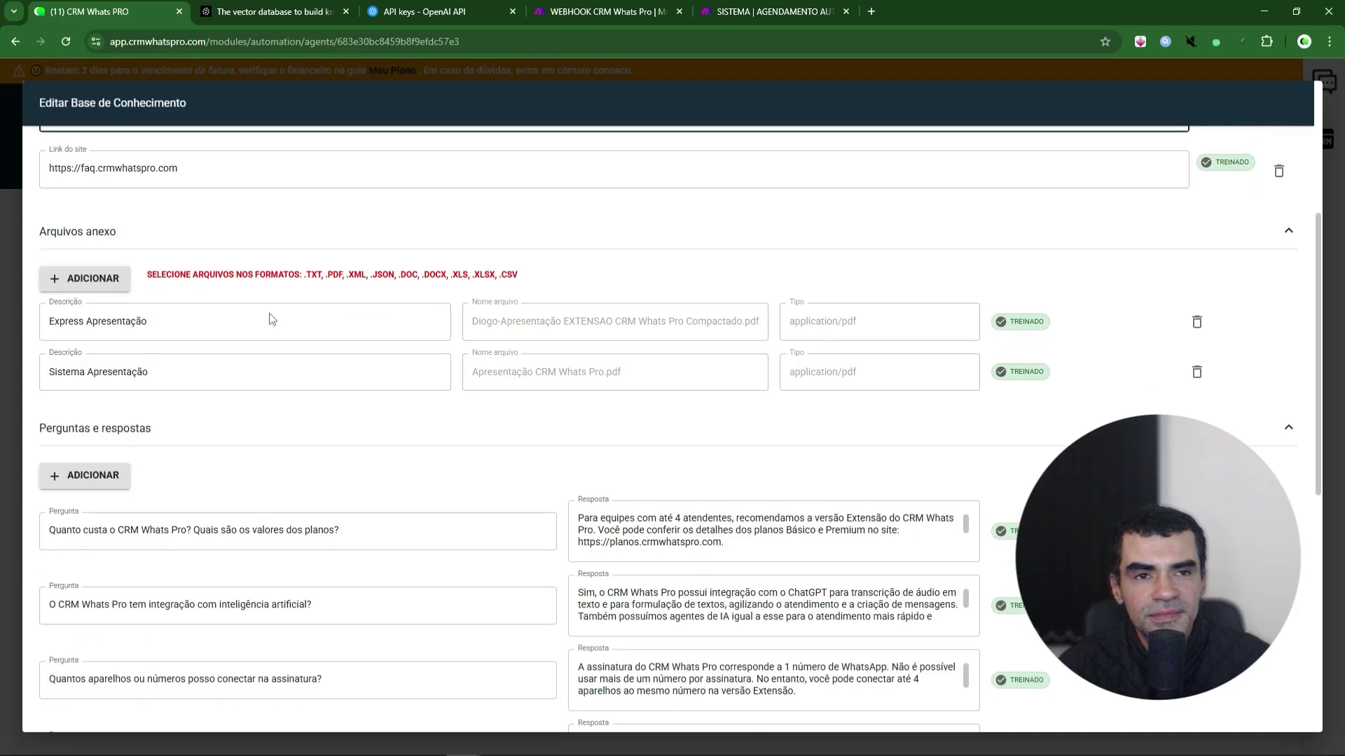
{"action": "scroll", "coordinate": [521, 260], "scroll_direction": "up", "scroll_amount": 1}
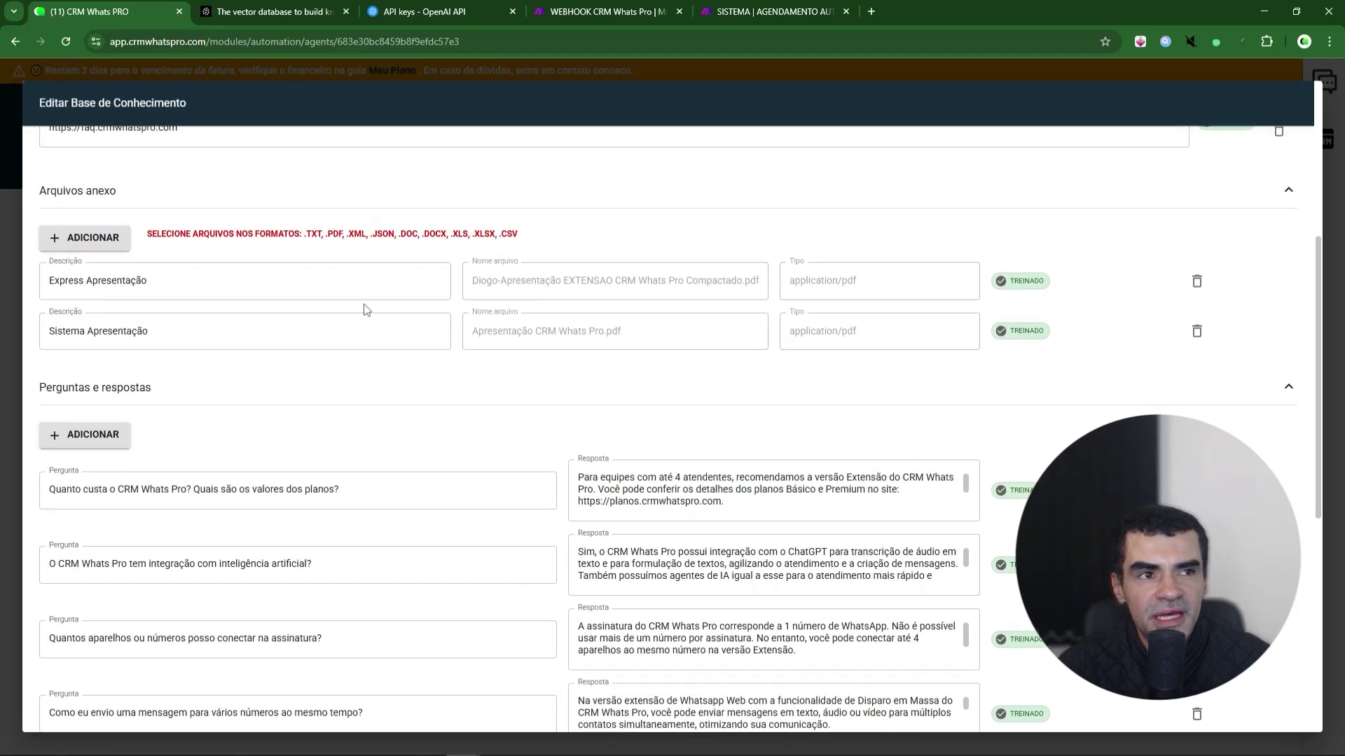
- Review the Express Apresentação and Sistema Apresentação file descriptions and the question-answer pairs
{"action": "left_click", "coordinate": [335, 294]}
{"action": "triple_click", "coordinate": [276, 275]}
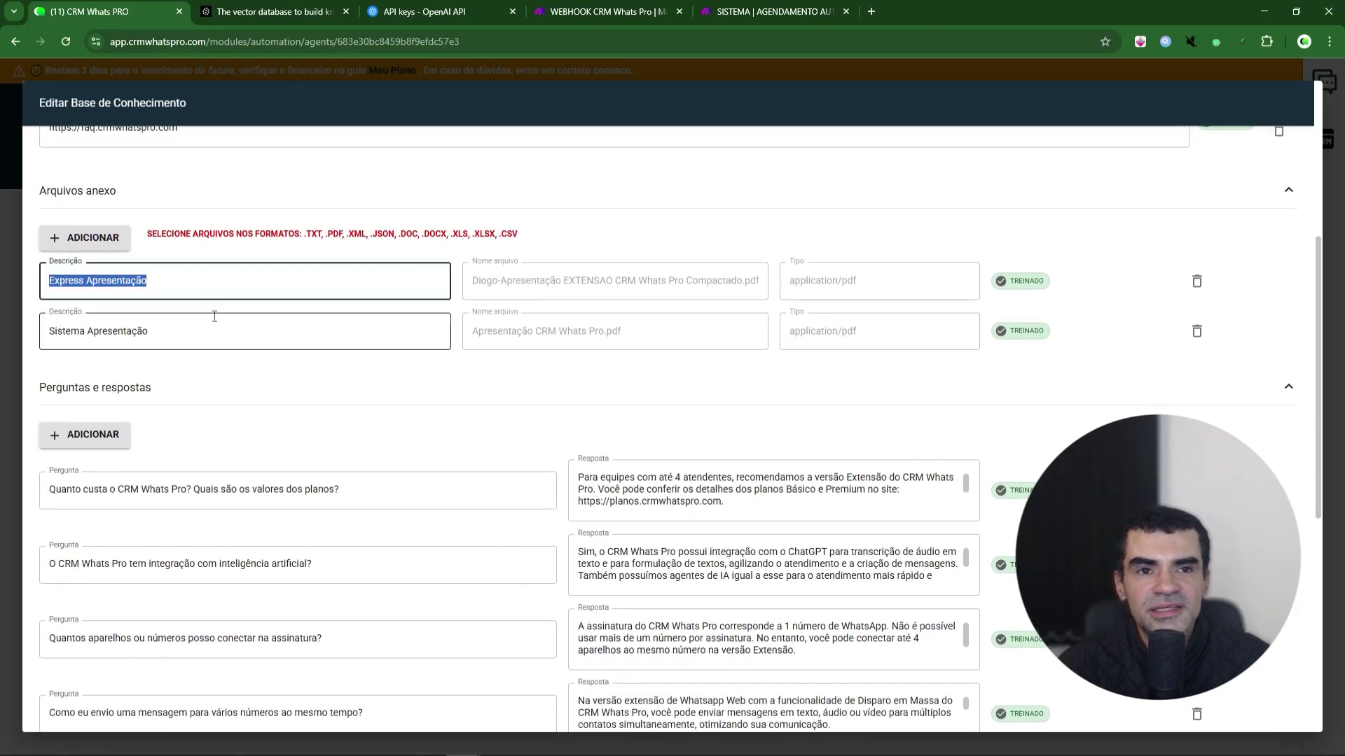
{"action": "left_click_drag", "start_coordinate": [196, 326], "coordinate": [35, 333]}
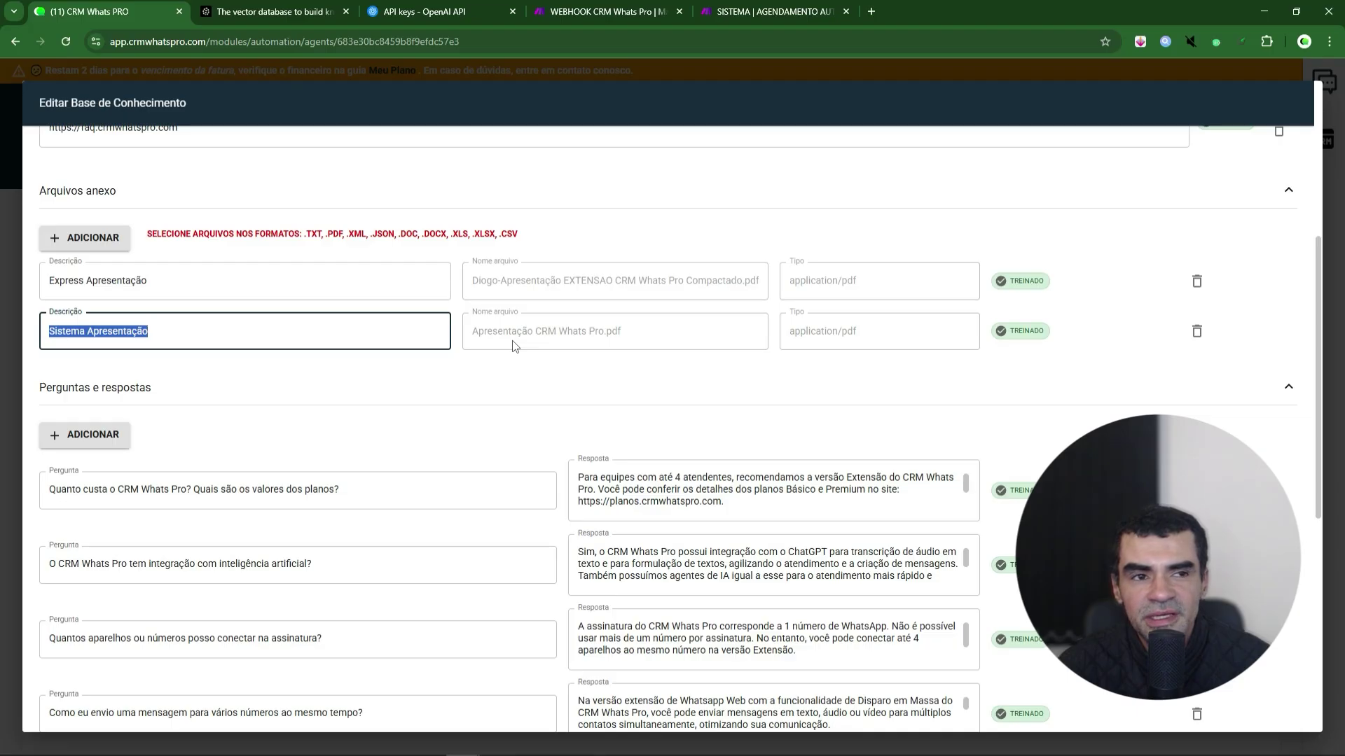
{"action": "scroll", "coordinate": [515, 347], "scroll_direction": "down", "scroll_amount": 3}
{"action": "mouse_move", "coordinate": [1011, 283]}
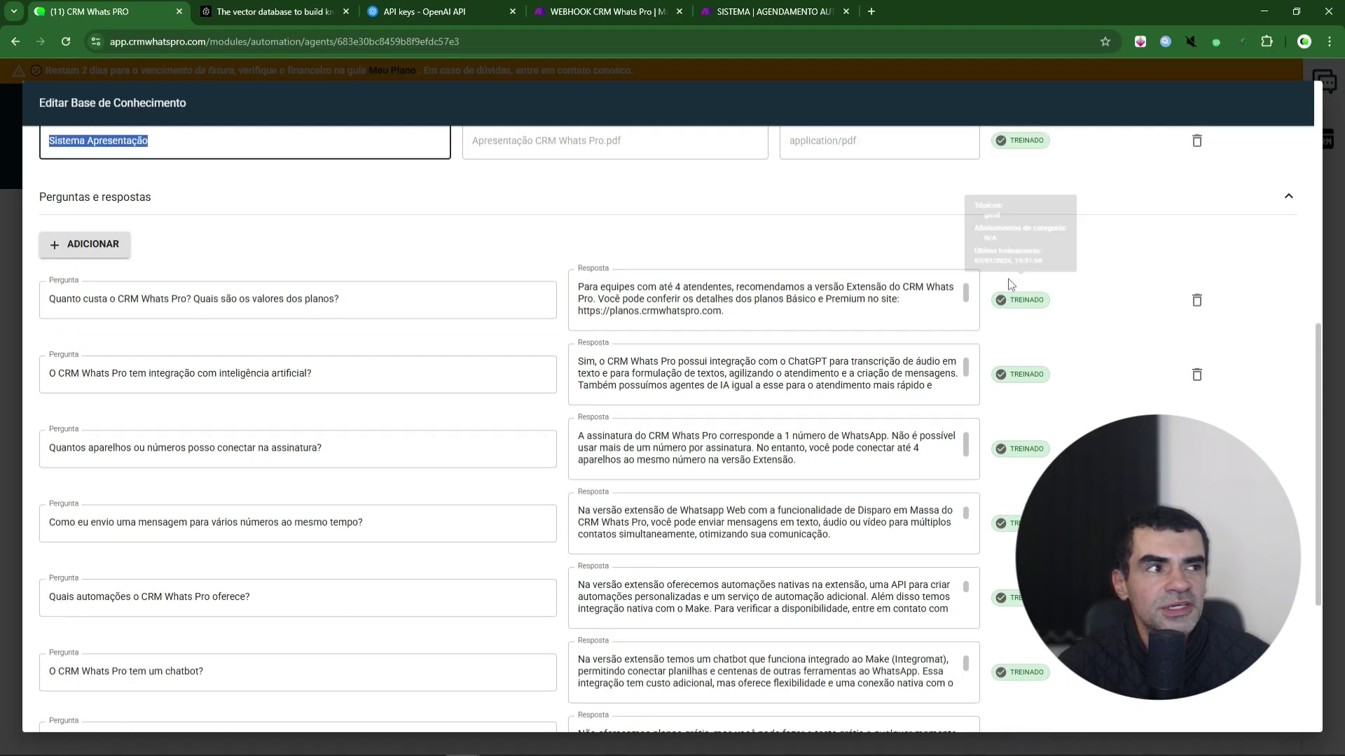
{"action": "scroll", "coordinate": [1011, 283], "scroll_direction": "up", "scroll_amount": 3}
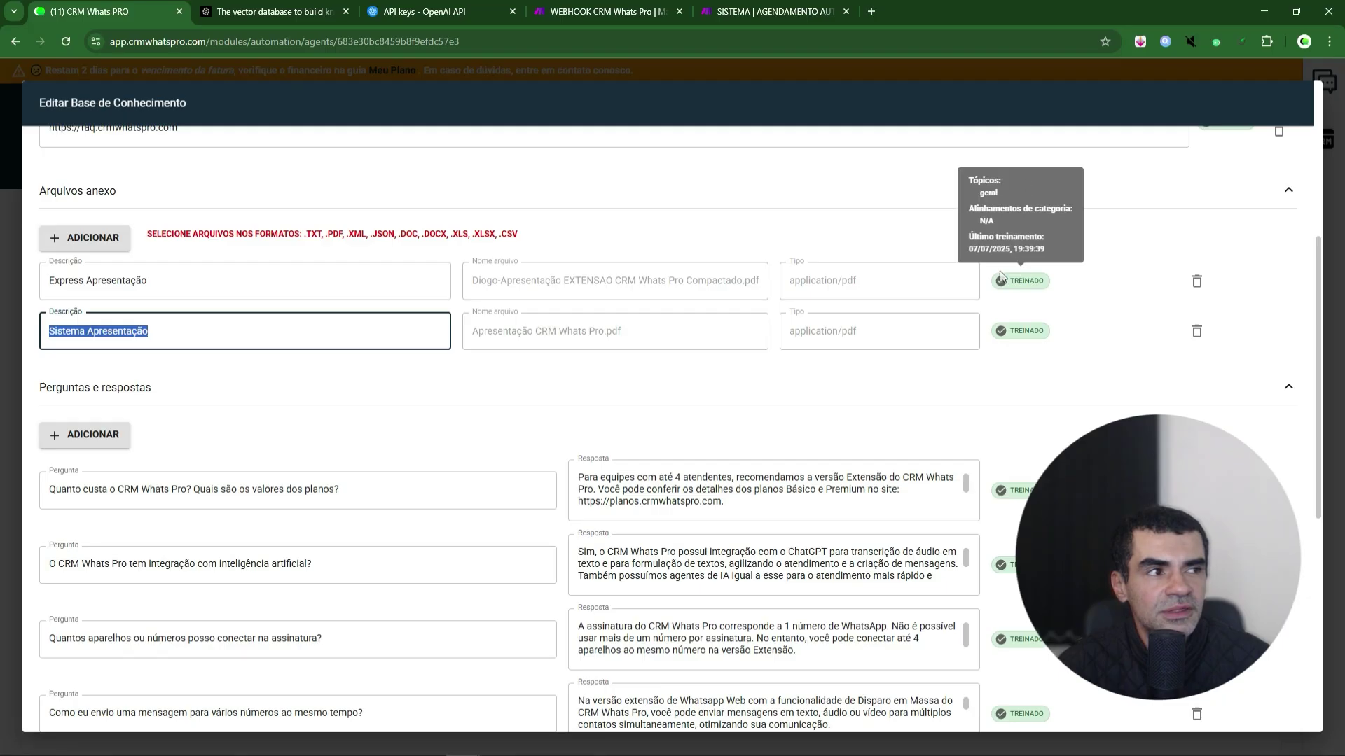
{"action": "scroll", "coordinate": [1024, 274], "scroll_direction": "down", "scroll_amount": 10}
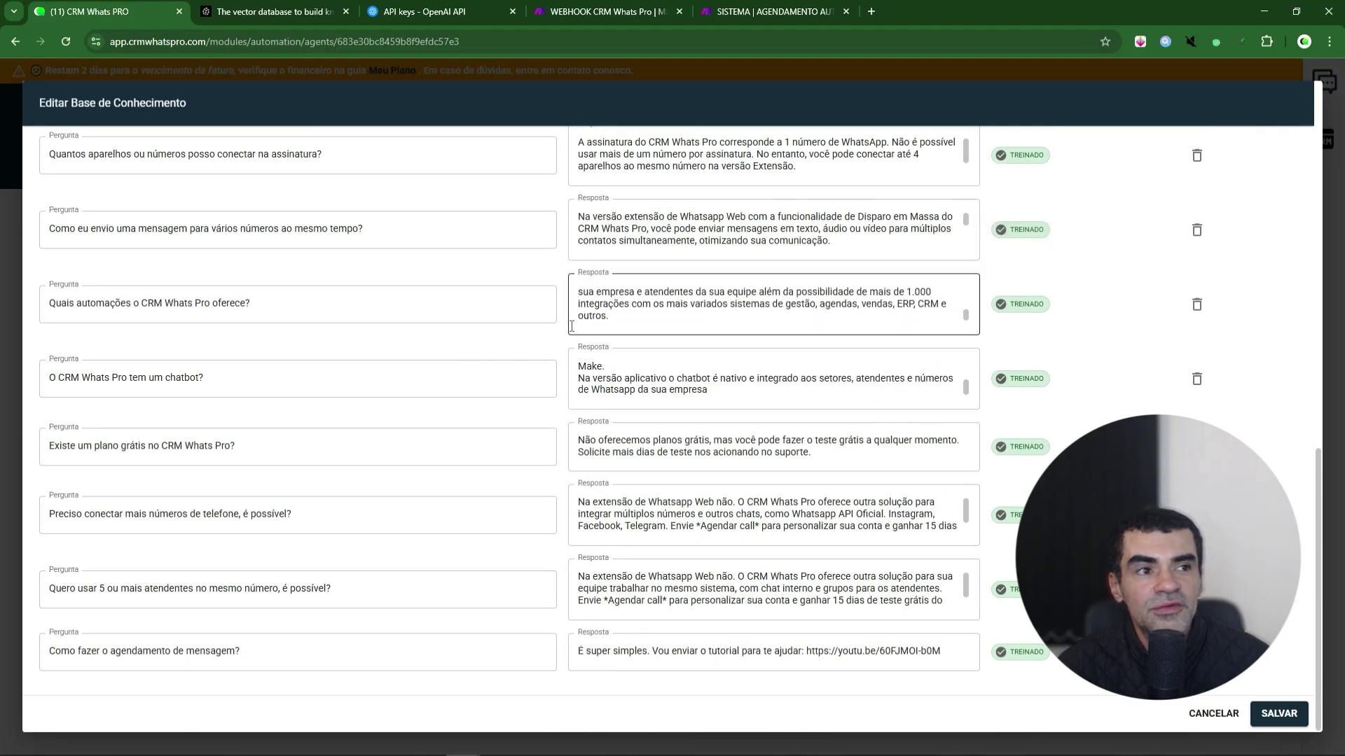
{"action": "scroll", "coordinate": [561, 318], "scroll_direction": "up", "scroll_amount": 2}
{"action": "scroll", "coordinate": [561, 317], "scroll_direction": "down", "scroll_amount": 2}
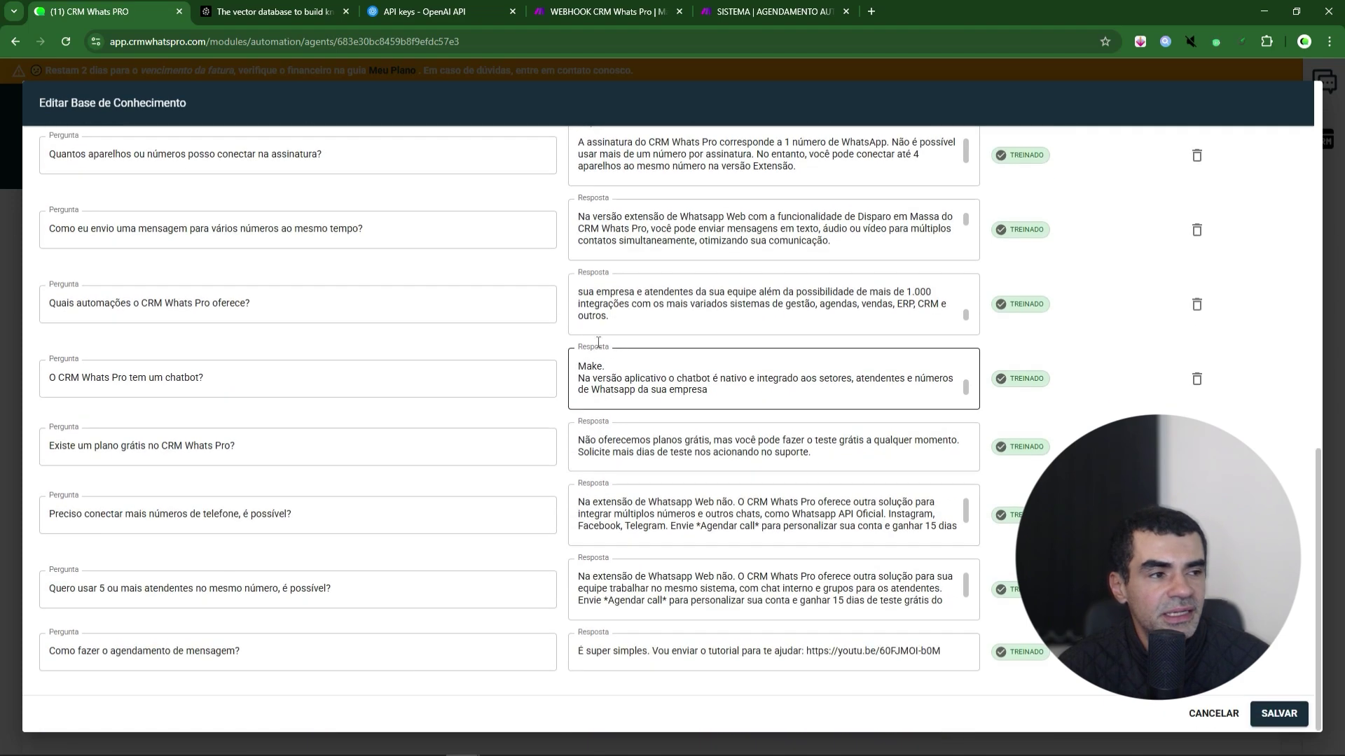
{"action": "scroll", "coordinate": [1003, 429], "scroll_direction": "up", "scroll_amount": 7}
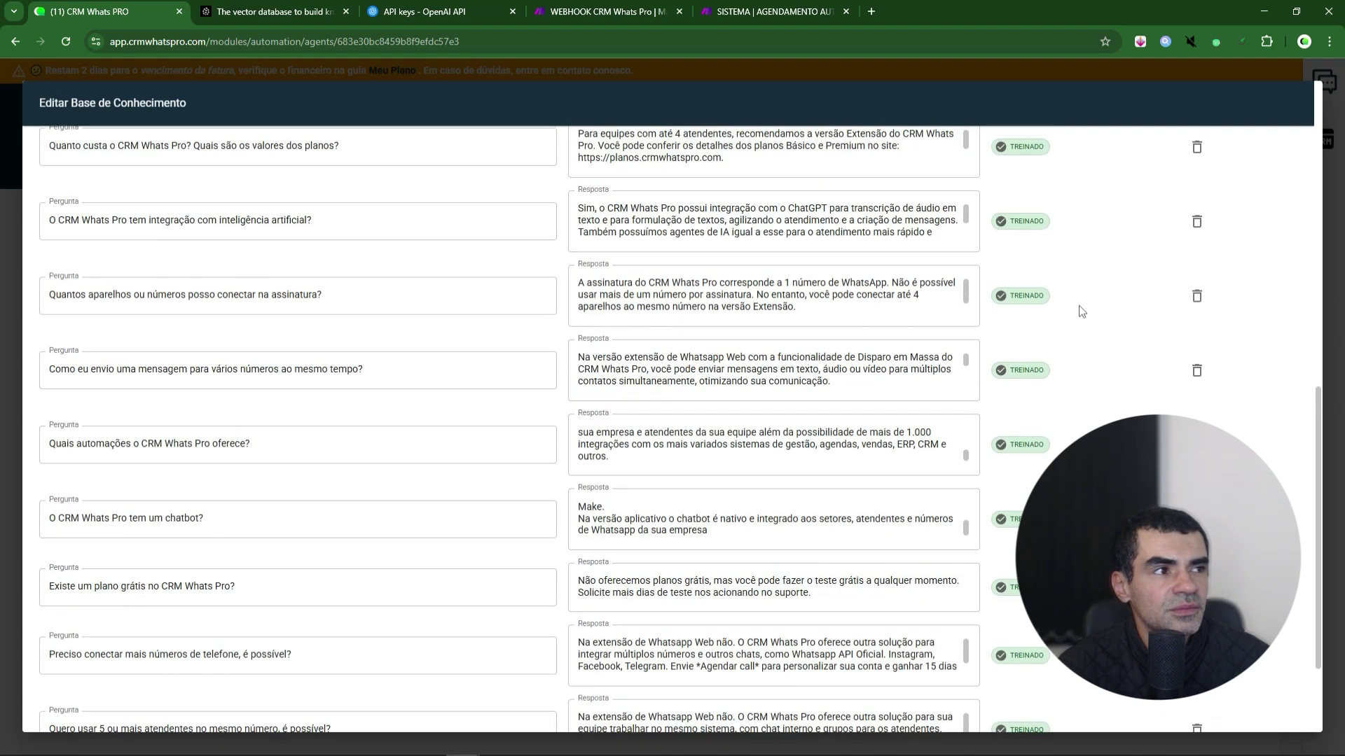
- Add an empty question-answer pair, check its untrained status, and scroll back to the top
{"action": "left_click", "coordinate": [99, 443]}
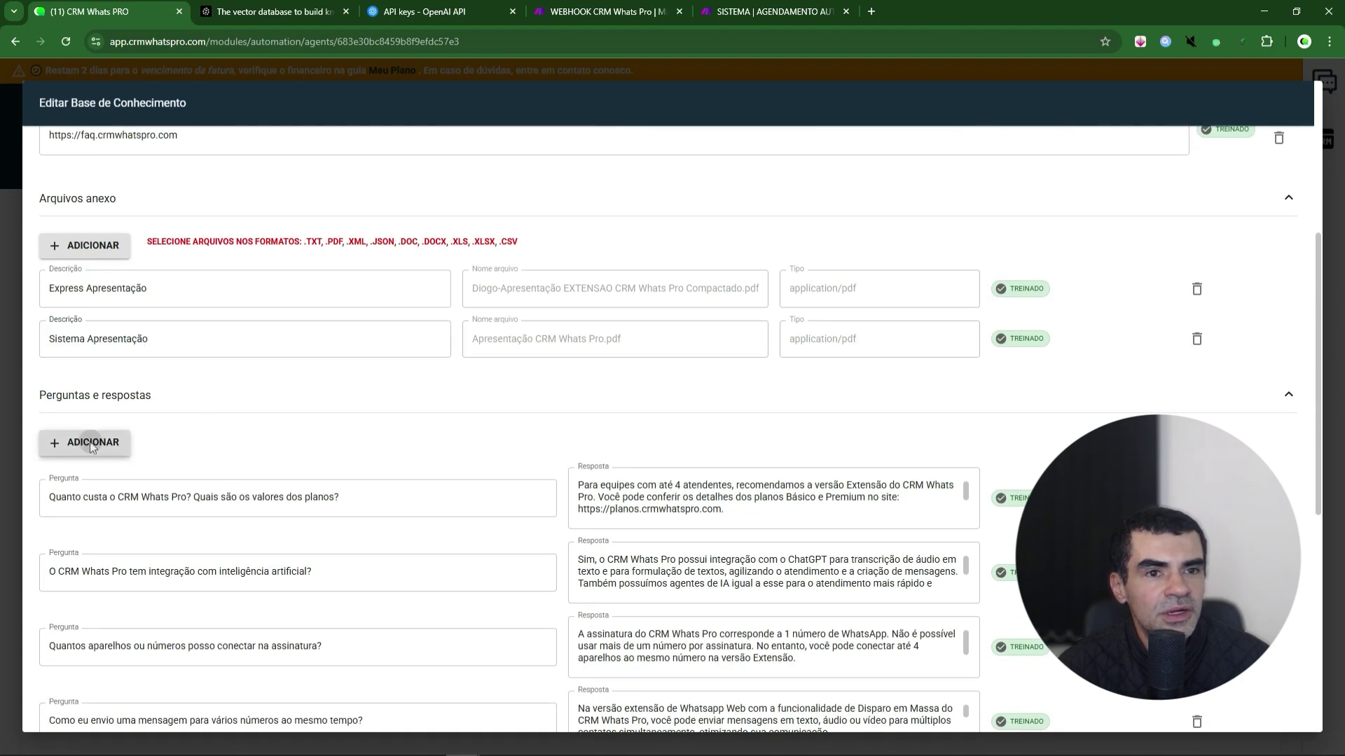
{"action": "left_click", "coordinate": [332, 661]}
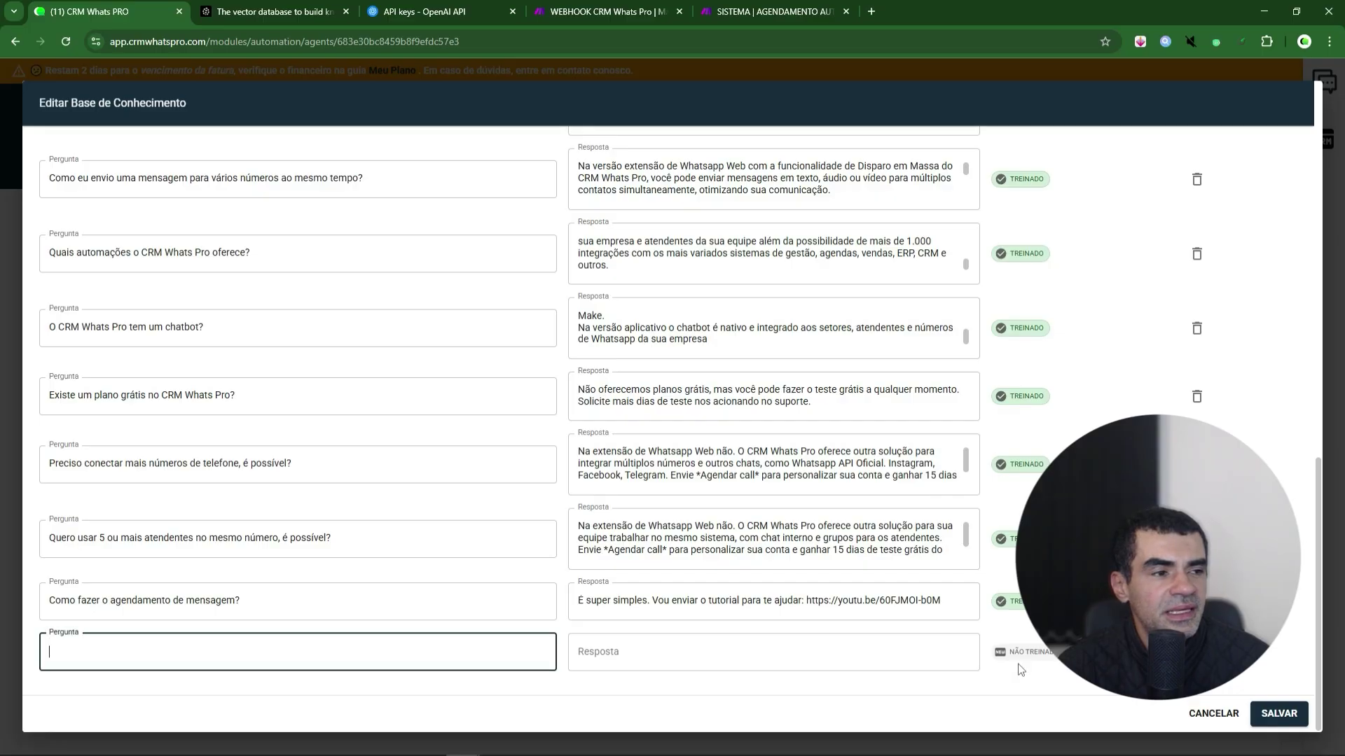
{"action": "left_click_drag", "start_coordinate": [1010, 655], "coordinate": [1051, 657]}
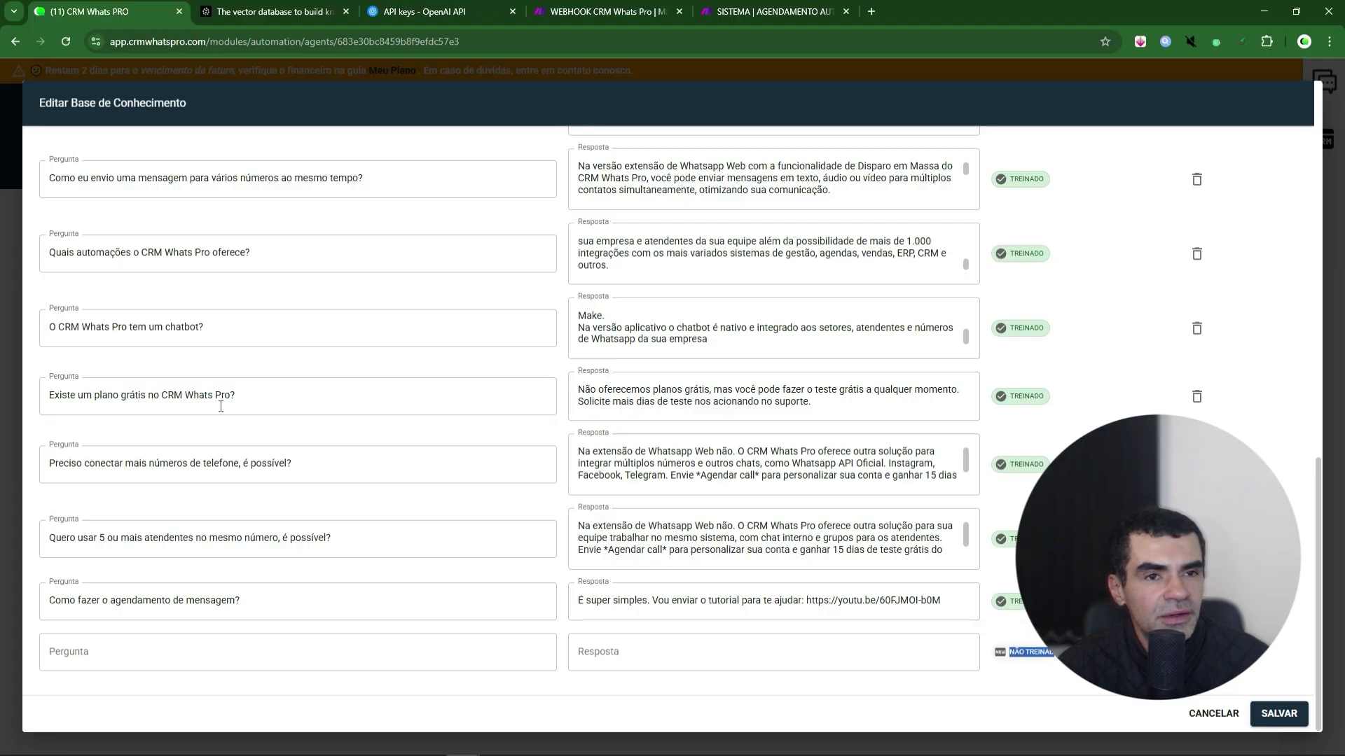
{"action": "scroll", "coordinate": [541, 520], "scroll_direction": "up", "scroll_amount": 1}
{"action": "scroll", "coordinate": [540, 521], "scroll_direction": "up", "scroll_amount": 10}
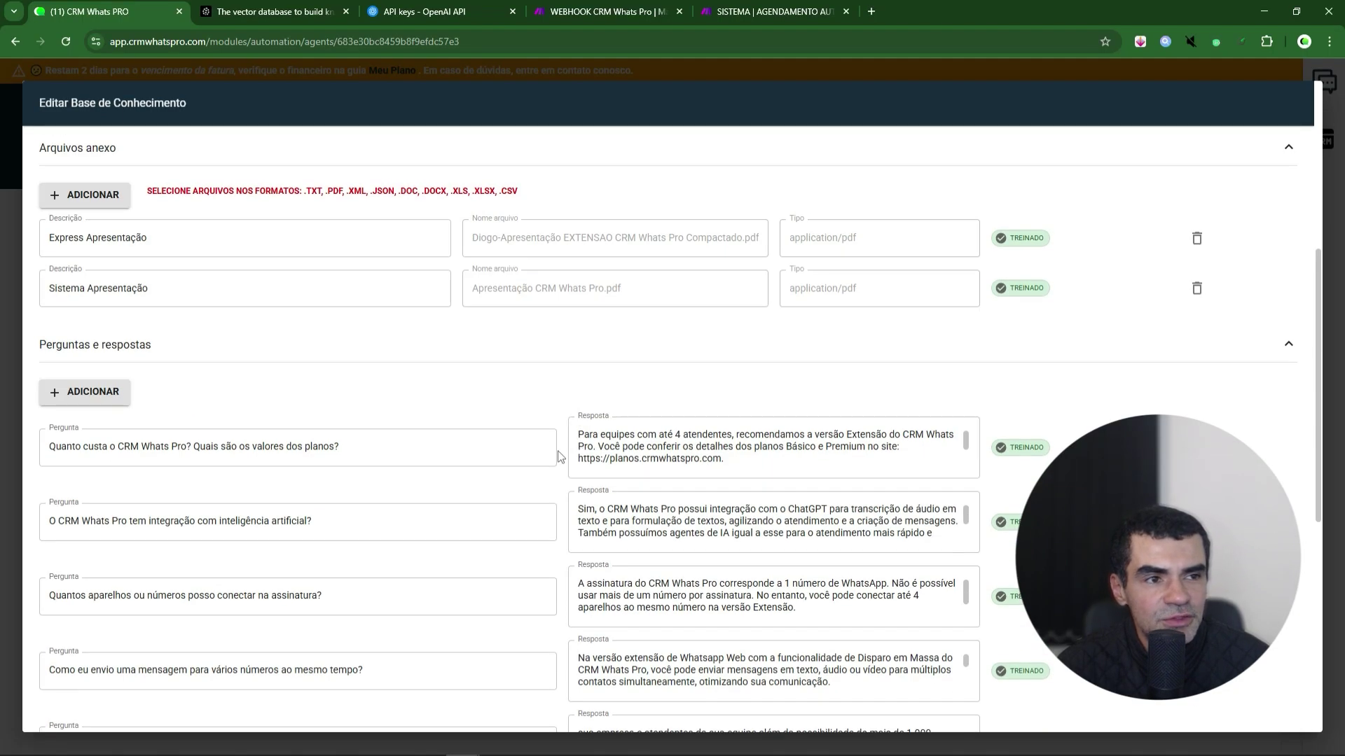
{"action": "scroll", "coordinate": [554, 476], "scroll_direction": "up", "scroll_amount": 5}
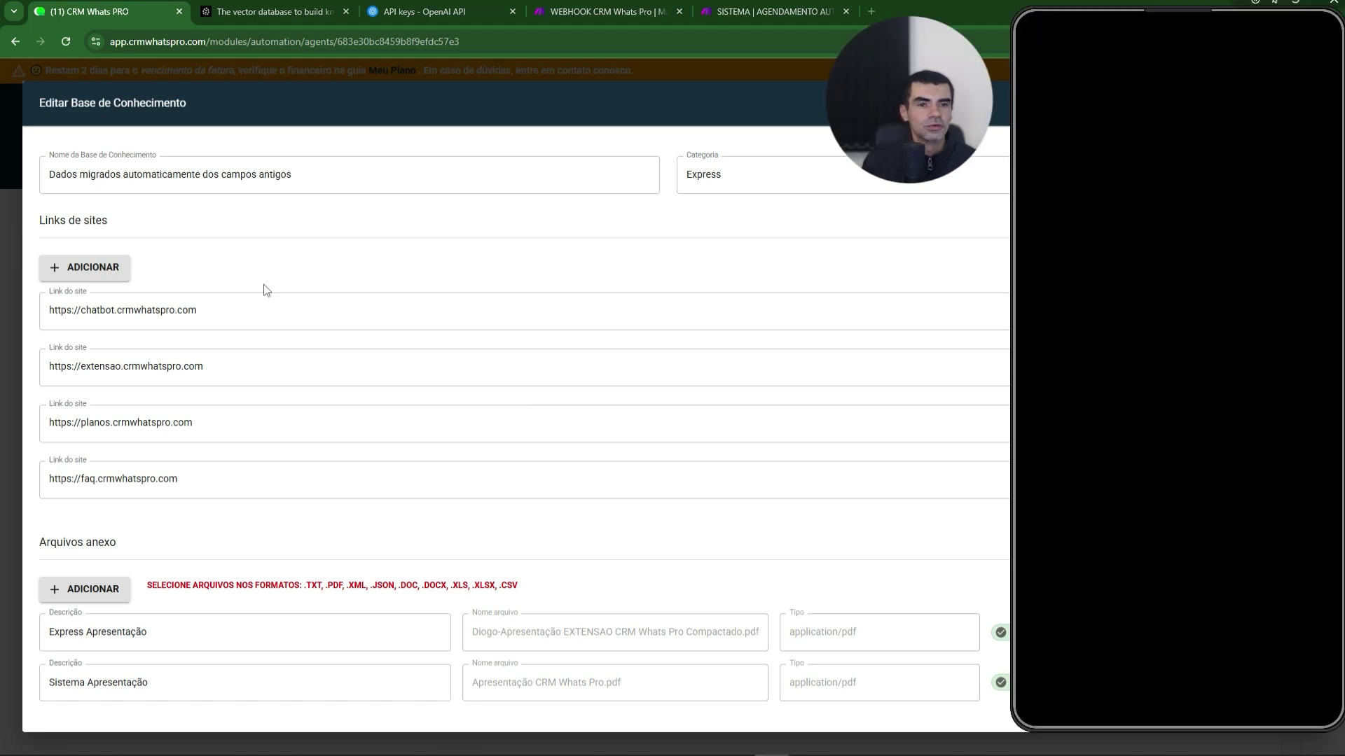
- Close the knowledge-base editor and open the Agente Express chatbot flow from Chatbots
{"action": "left_click", "coordinate": [12, 453]}
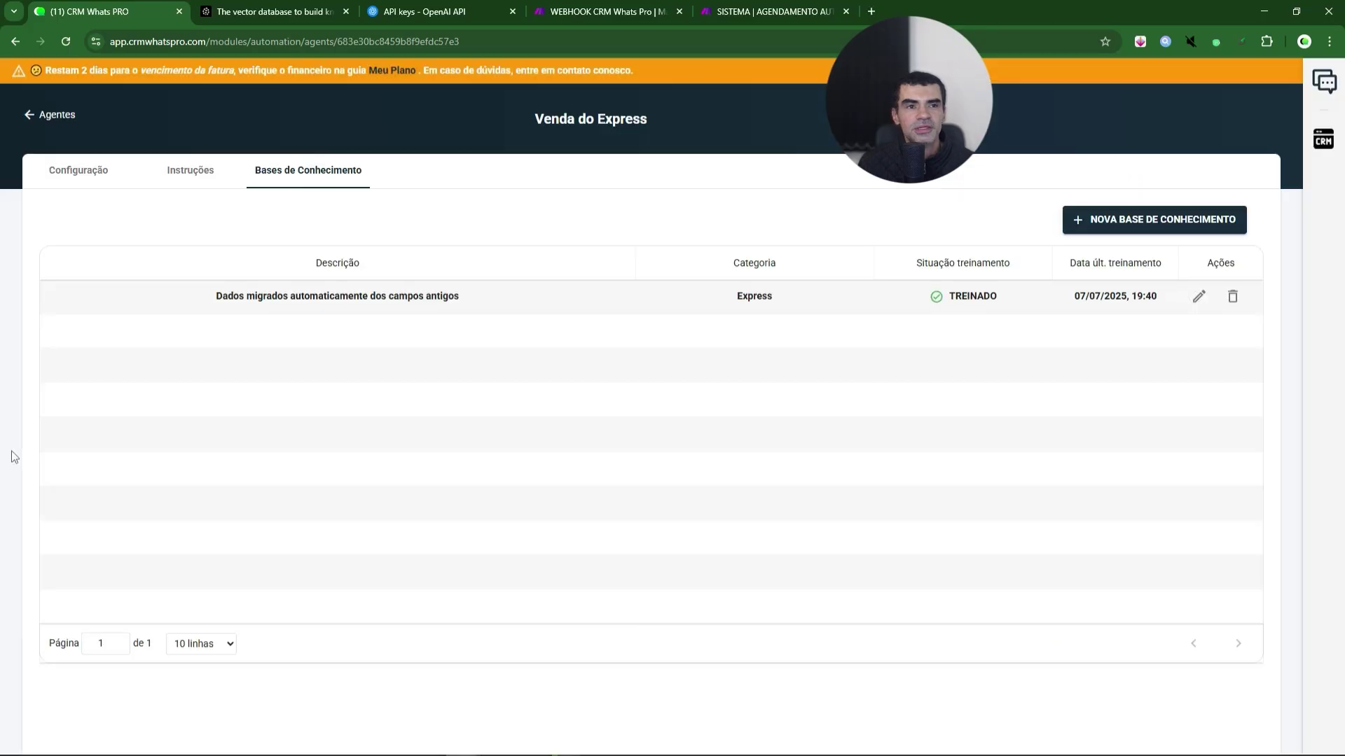
{"action": "left_click", "coordinate": [41, 116]}
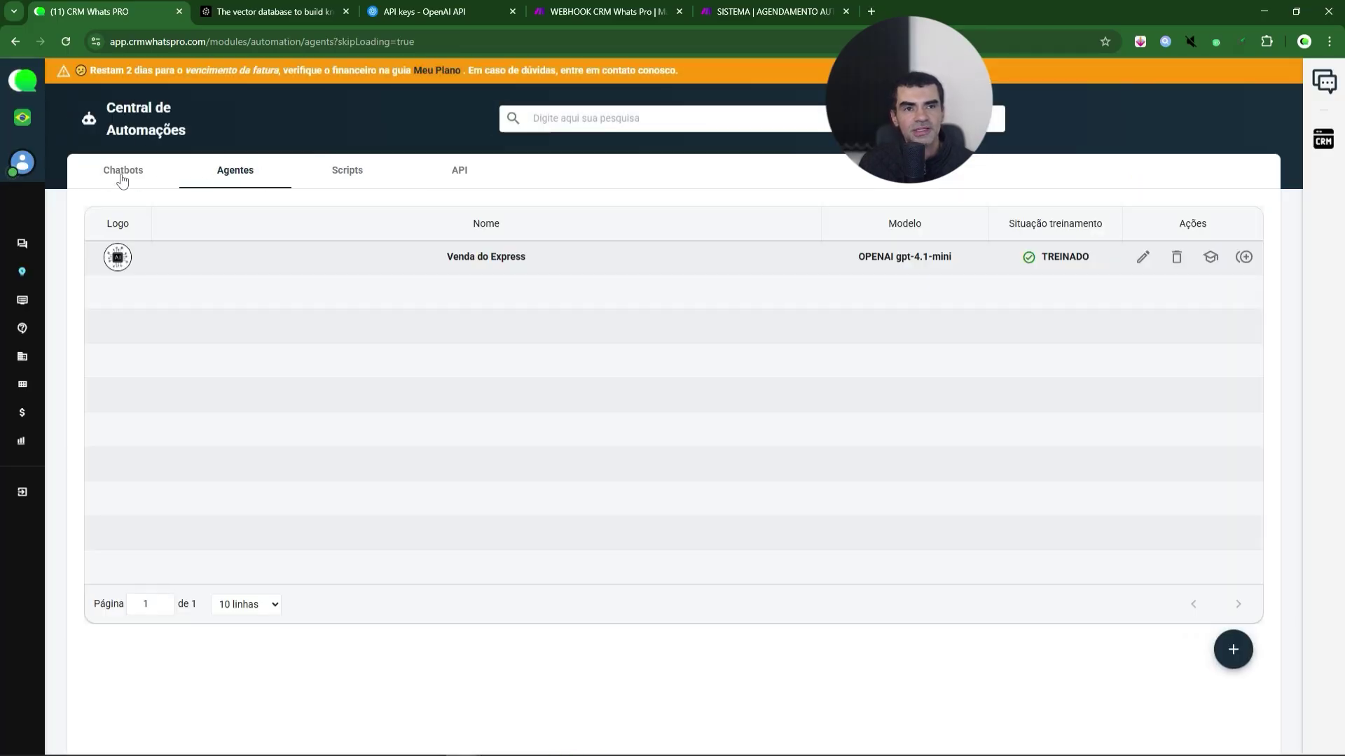
{"action": "left_click", "coordinate": [123, 175]}
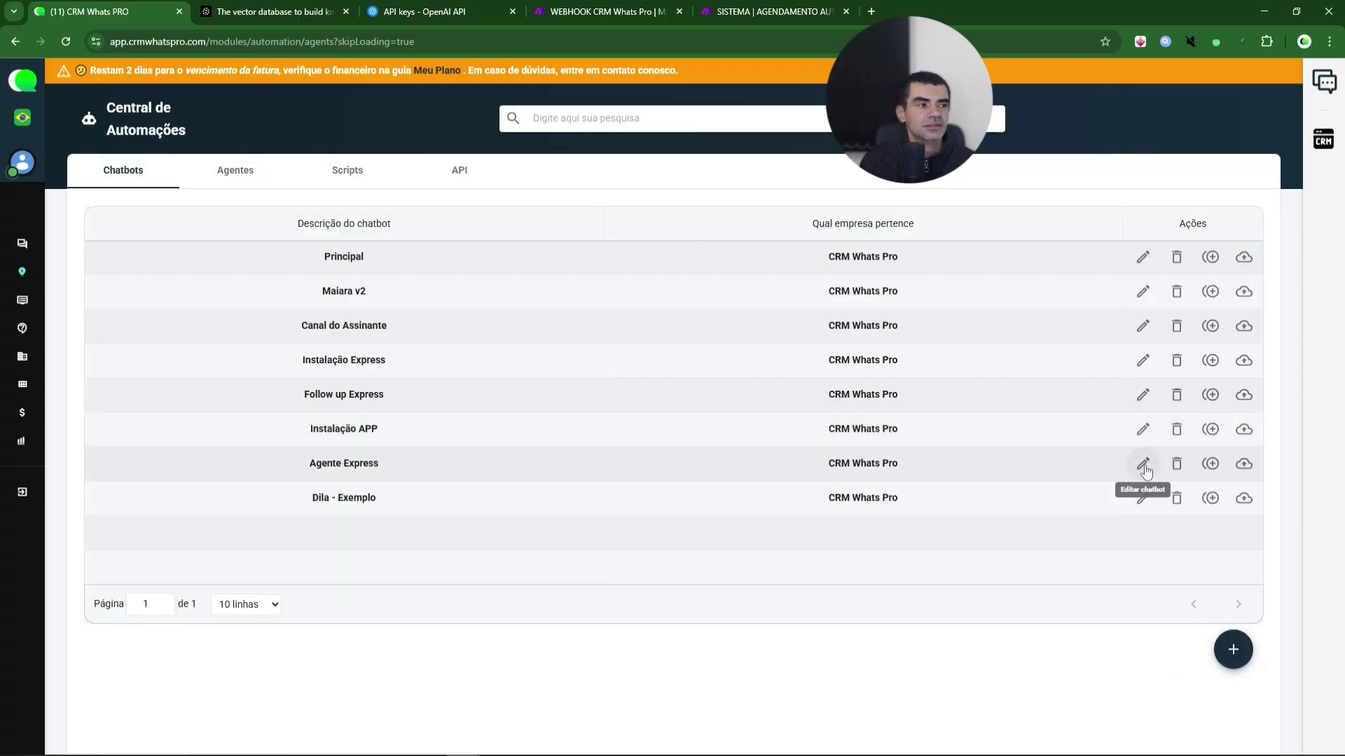
{"action": "left_click", "coordinate": [1144, 468]}
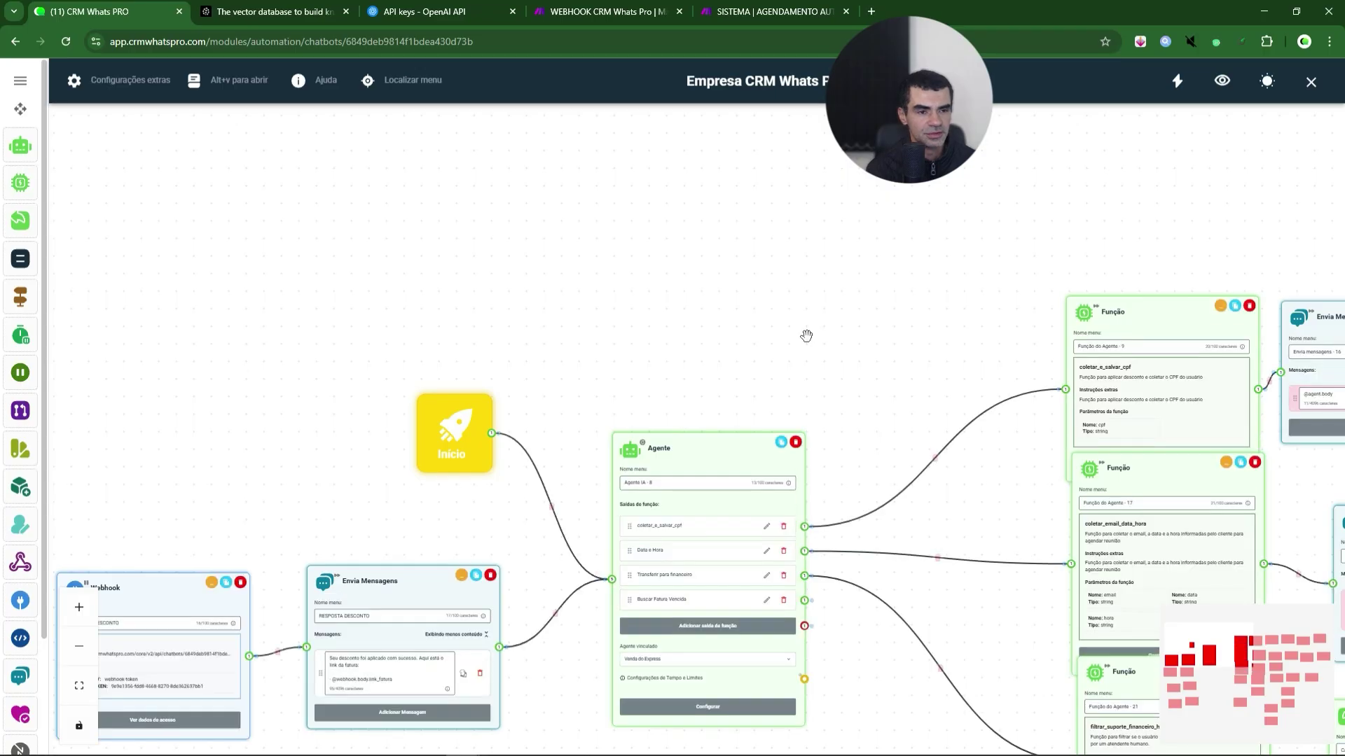
- Make room above the existing flow and drop a new Agente node there
{"action": "left_click_drag", "start_coordinate": [843, 348], "coordinate": [732, 321]}
{"action": "left_click_drag", "start_coordinate": [822, 318], "coordinate": [755, 308]}
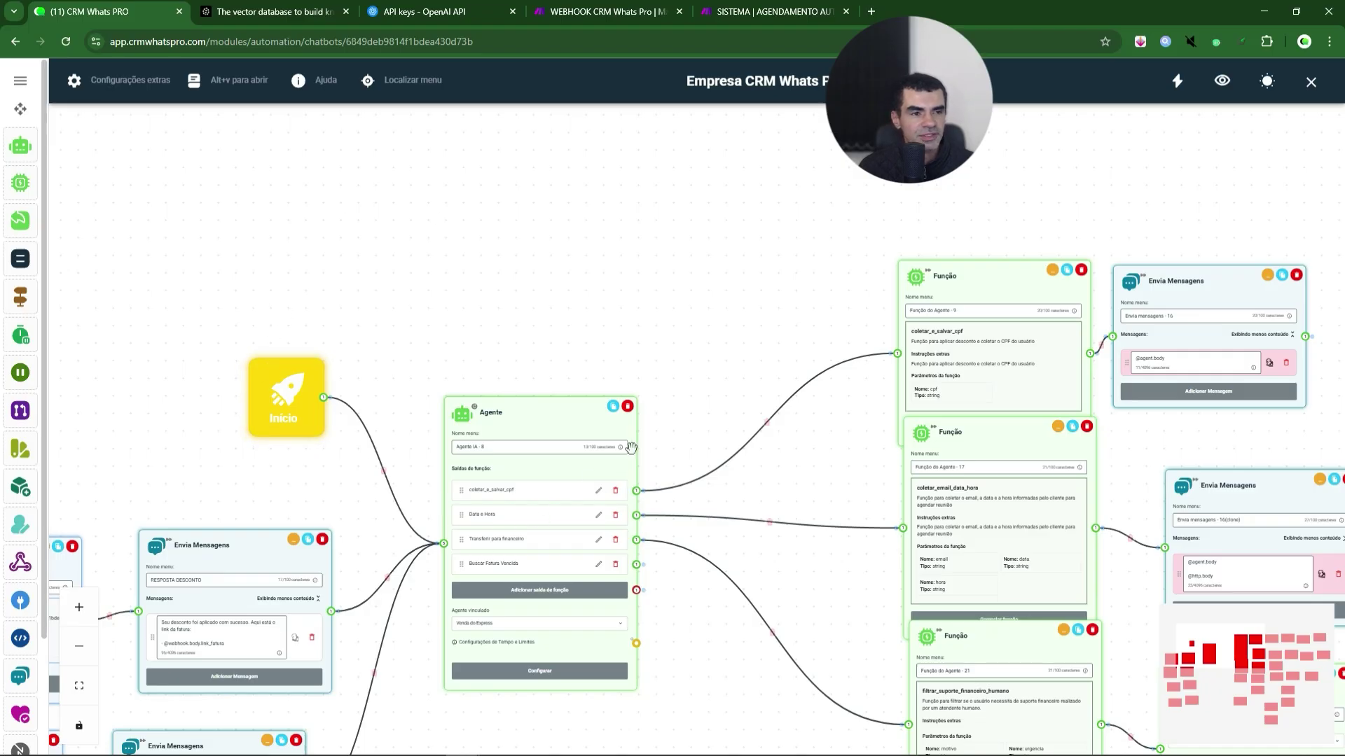
{"action": "left_click_drag", "start_coordinate": [753, 343], "coordinate": [678, 288]}
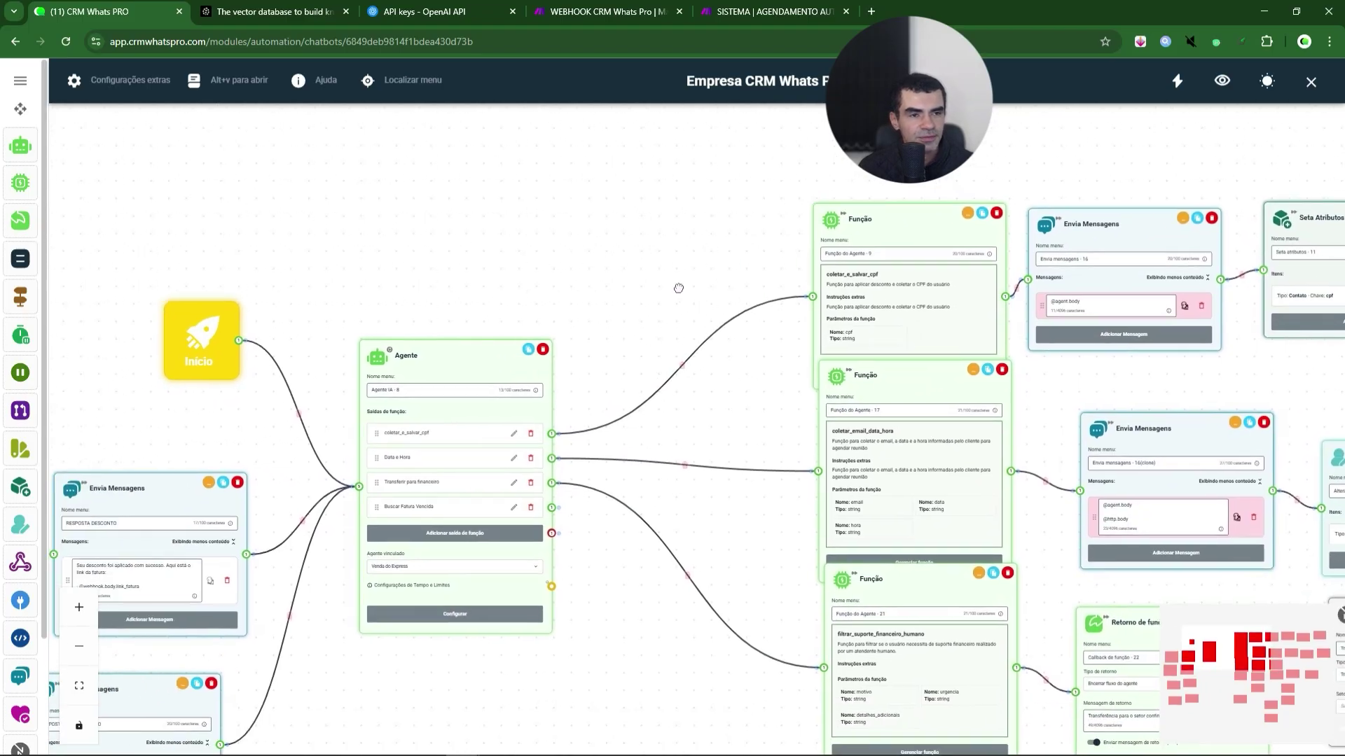
{"action": "scroll", "coordinate": [621, 364], "scroll_direction": "up", "scroll_amount": 4}
{"action": "left_click_drag", "start_coordinate": [620, 370], "coordinate": [717, 221]}
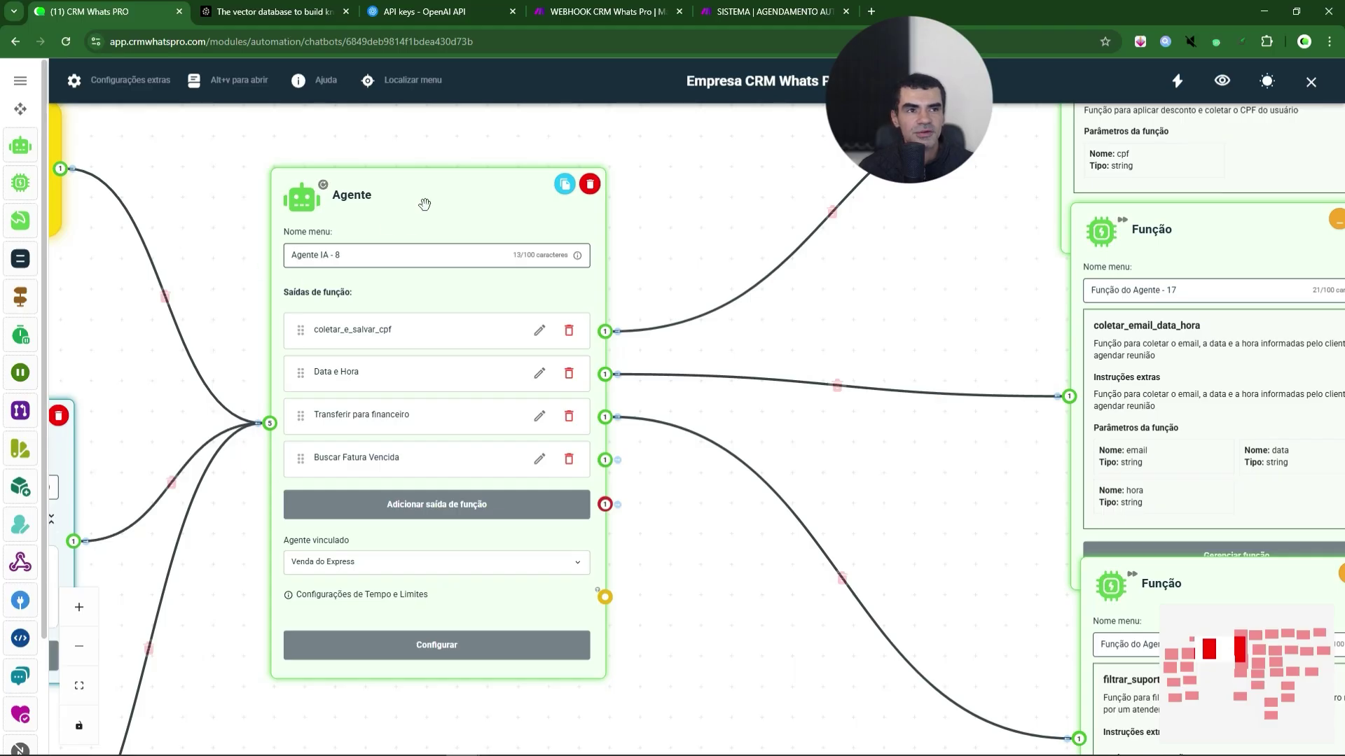
{"action": "left_click_drag", "start_coordinate": [423, 210], "coordinate": [423, 384]}
{"action": "scroll", "coordinate": [469, 175], "scroll_direction": "down", "scroll_amount": 4}
{"action": "left_click_drag", "start_coordinate": [470, 171], "coordinate": [441, 528]}
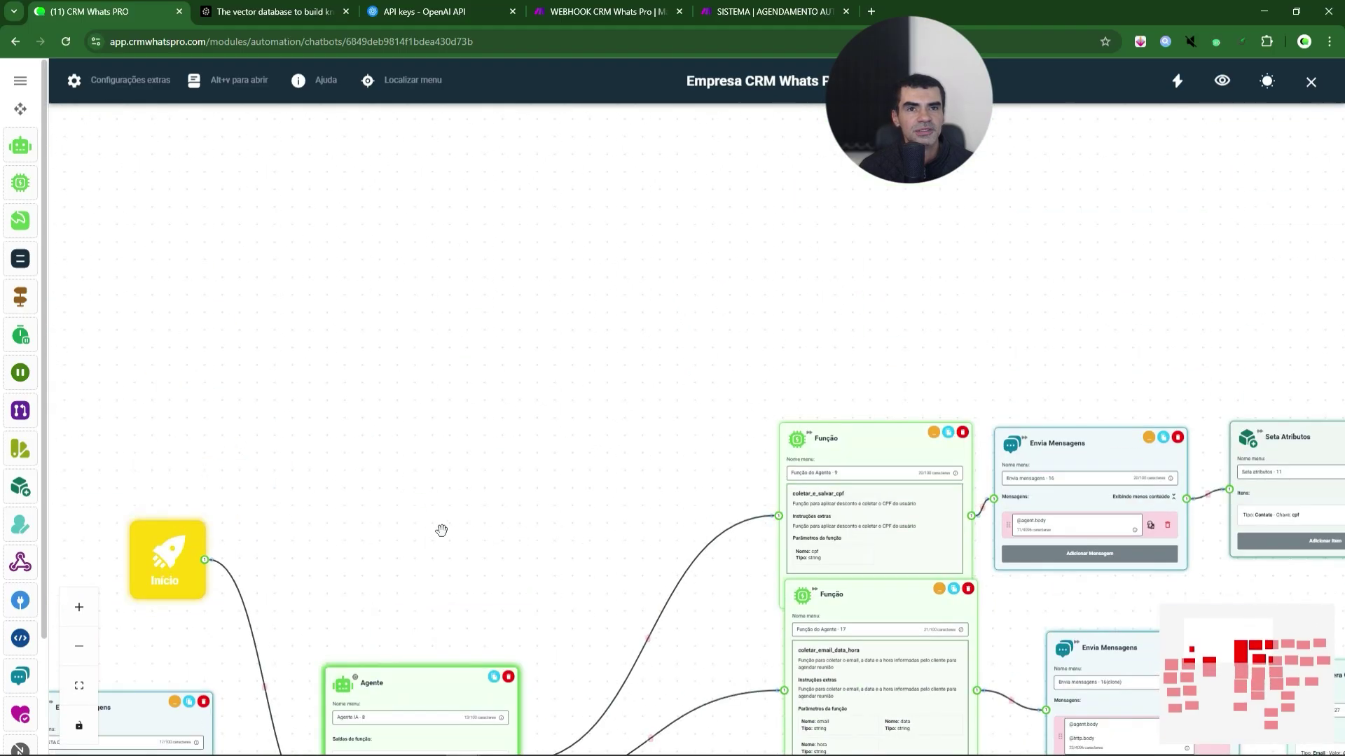
{"action": "left_click_drag", "start_coordinate": [25, 146], "coordinate": [396, 194]}
{"action": "left_click_drag", "start_coordinate": [510, 208], "coordinate": [432, 234]}
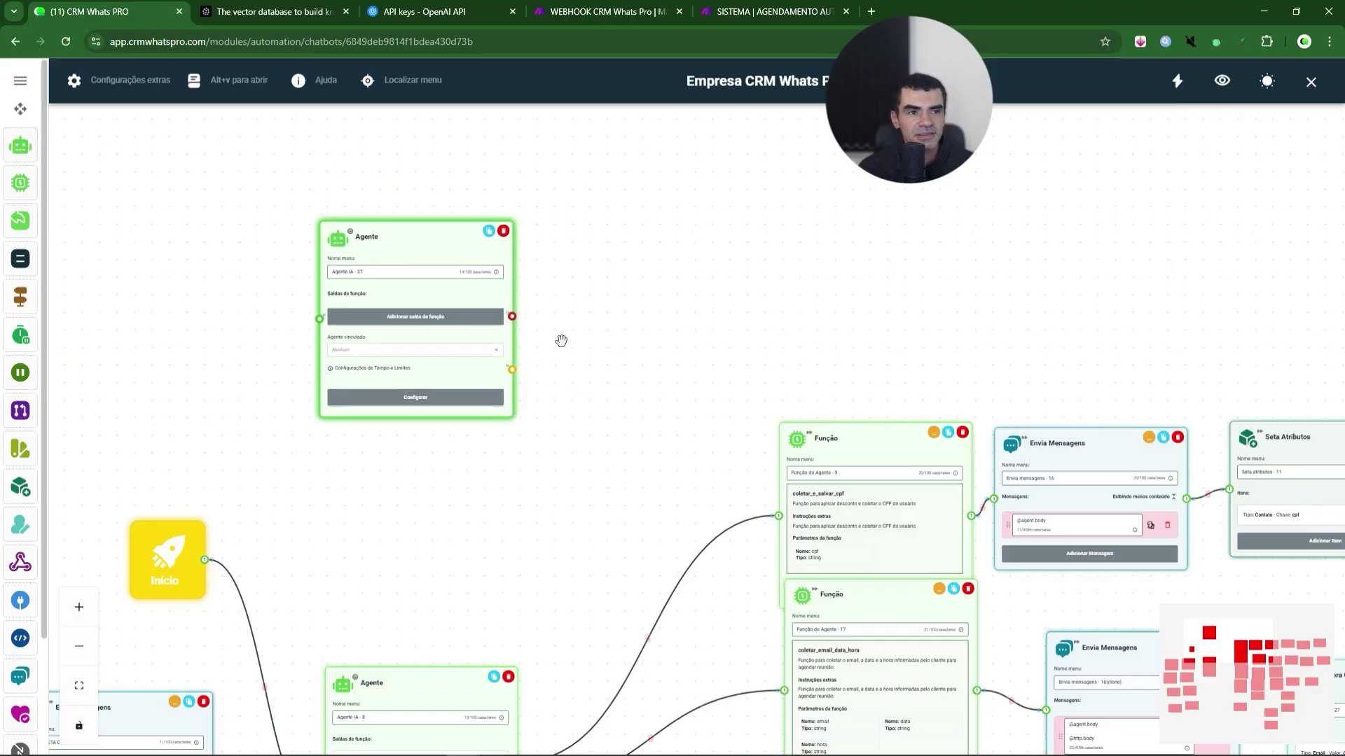
- Set the new Agente node's Agente vinculado to Venda do Express
{"action": "scroll", "coordinate": [561, 339], "scroll_direction": "up", "scroll_amount": 3}
{"action": "left_click_drag", "start_coordinate": [523, 366], "coordinate": [677, 432]}
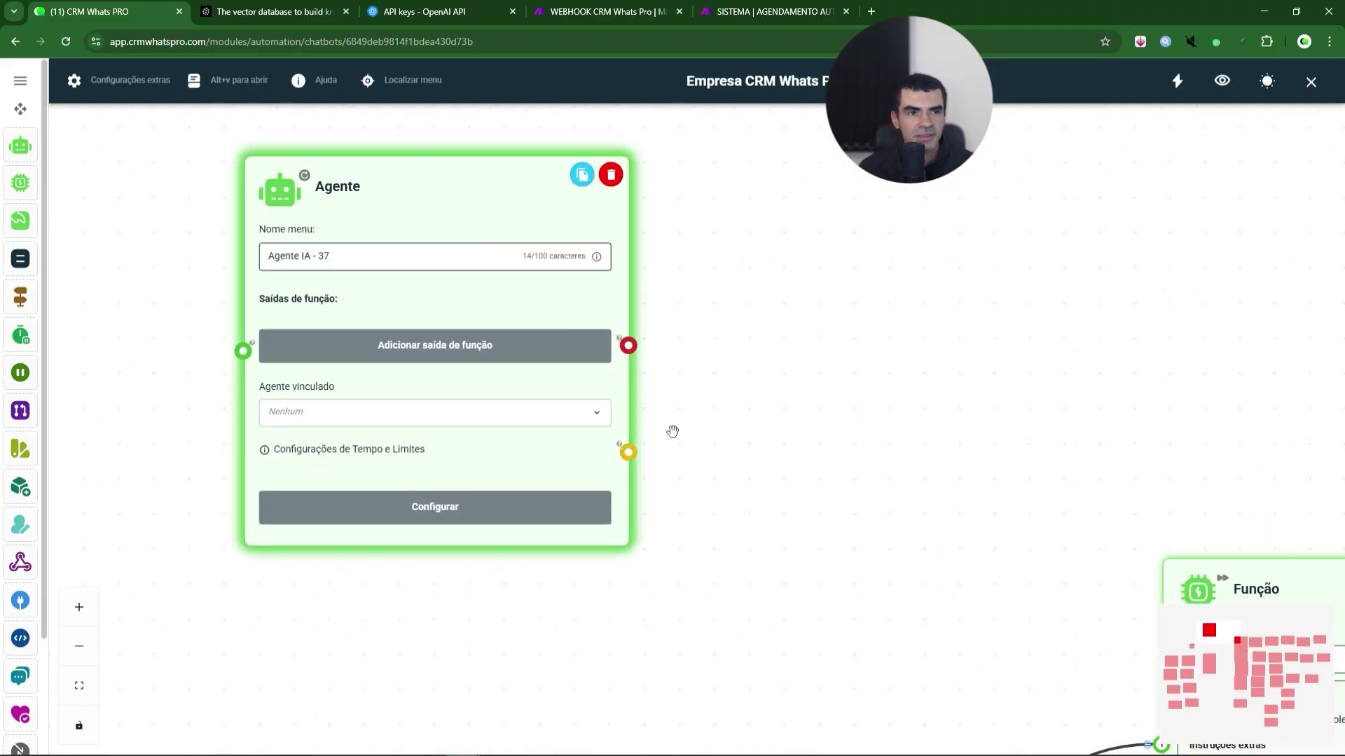
{"action": "scroll", "coordinate": [712, 346], "scroll_direction": "up", "scroll_amount": 2}
{"action": "left_click_drag", "start_coordinate": [452, 211], "coordinate": [491, 222]}
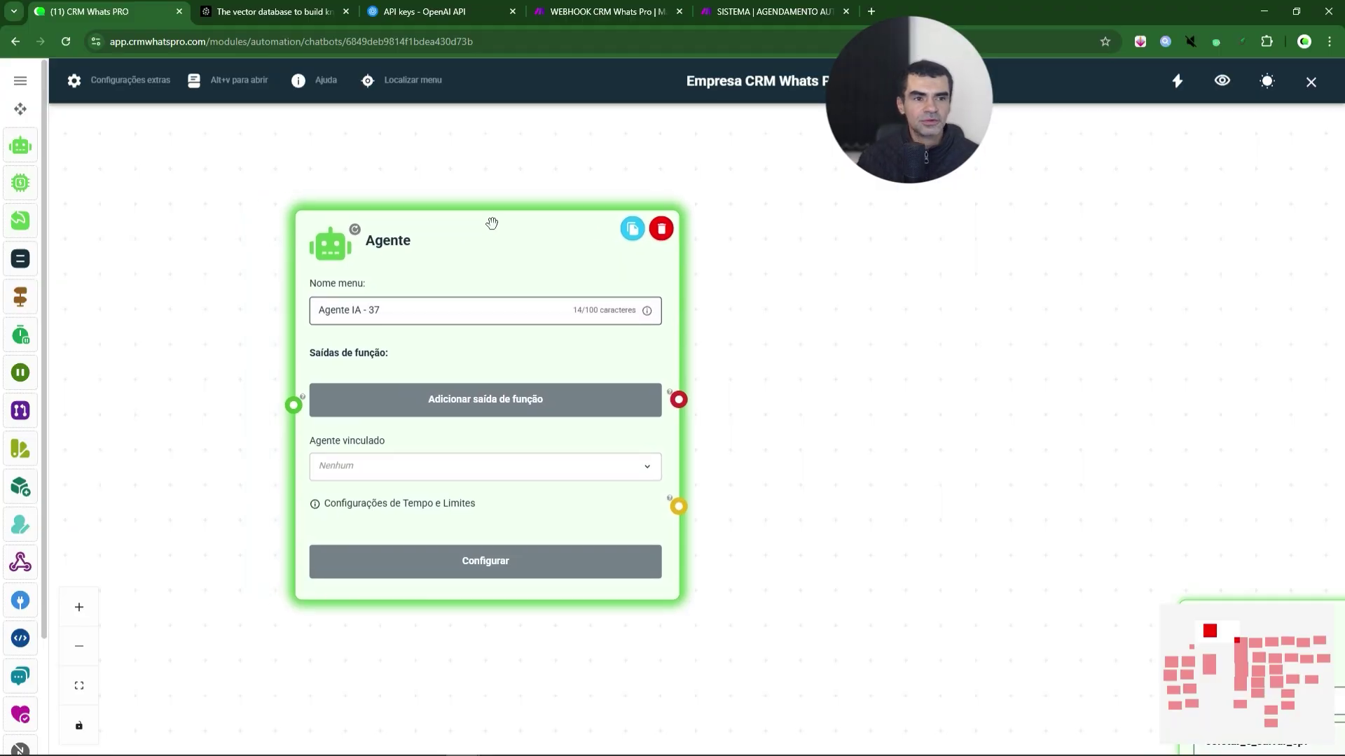
{"action": "left_click", "coordinate": [447, 469]}
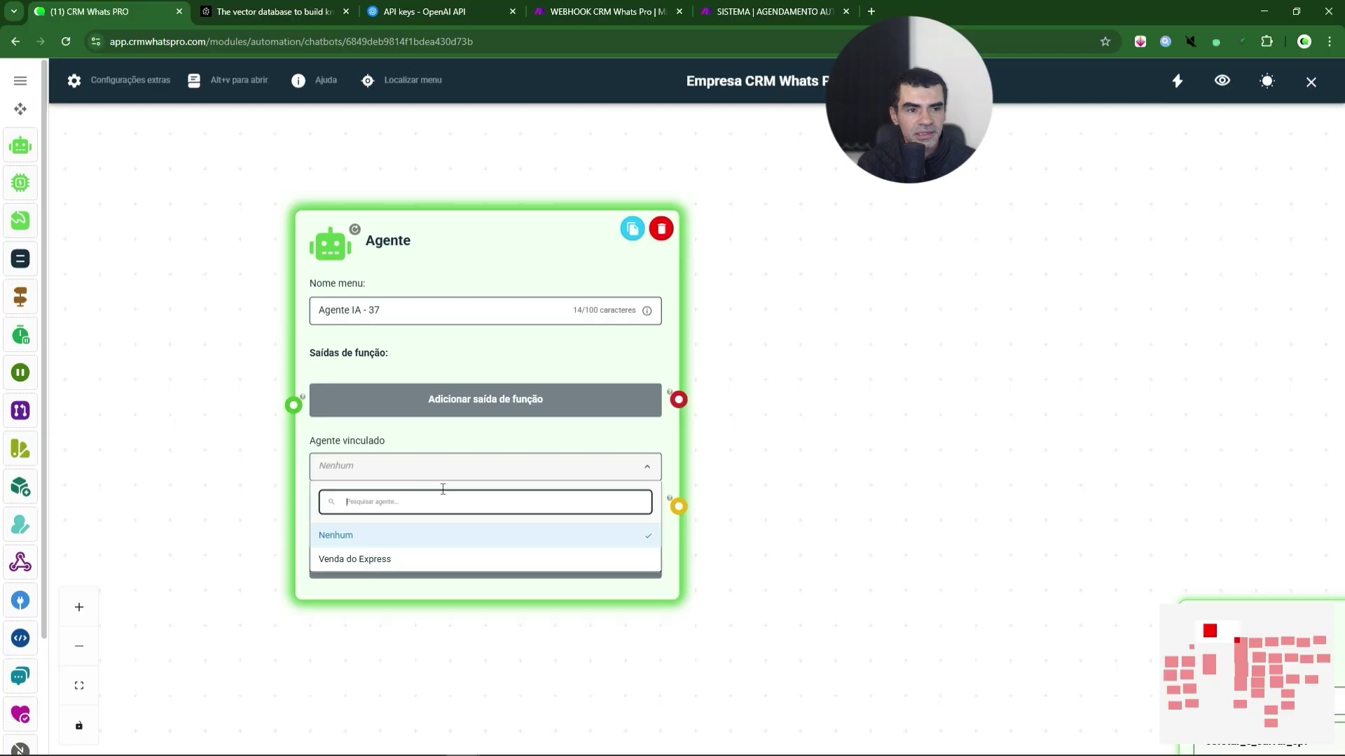
{"action": "left_click", "coordinate": [410, 568]}
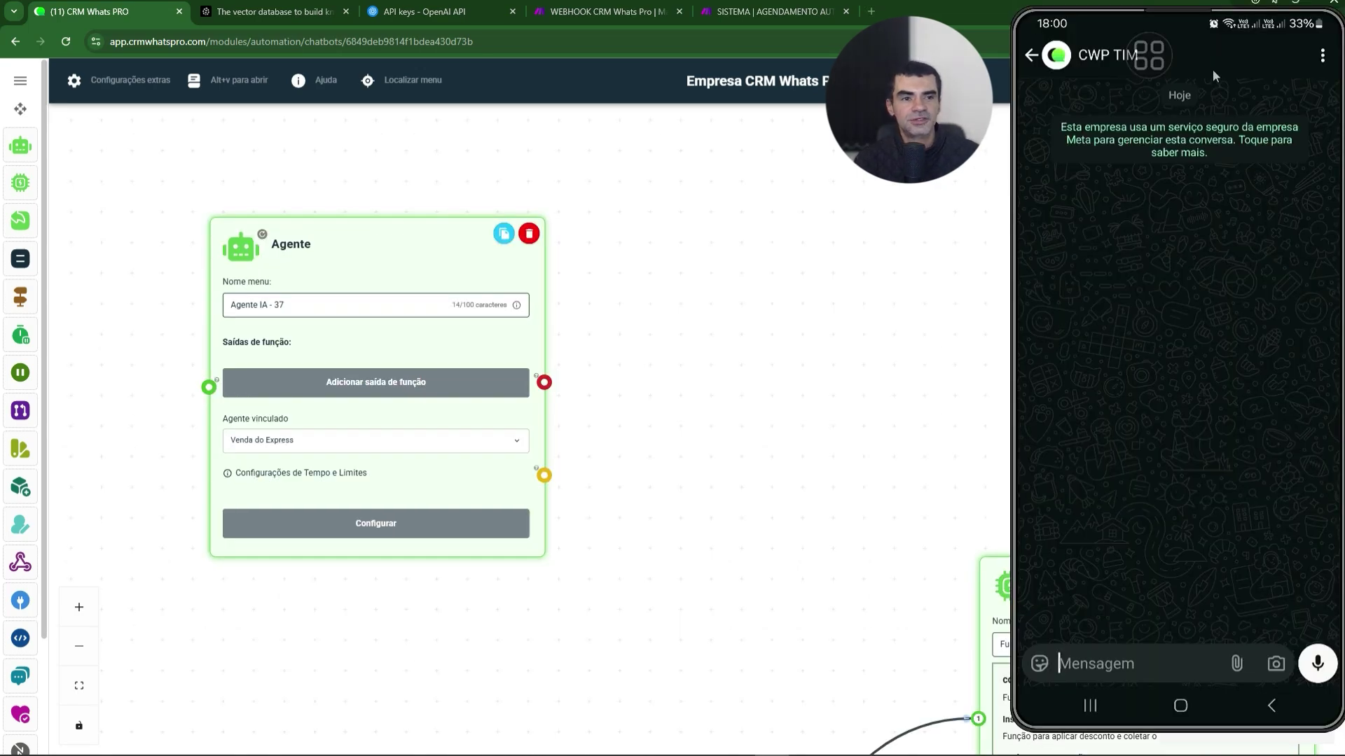
{"action": "left_click_drag", "start_coordinate": [607, 570], "coordinate": [597, 351]}
{"action": "scroll", "coordinate": [774, 378], "scroll_direction": "down", "scroll_amount": 5}
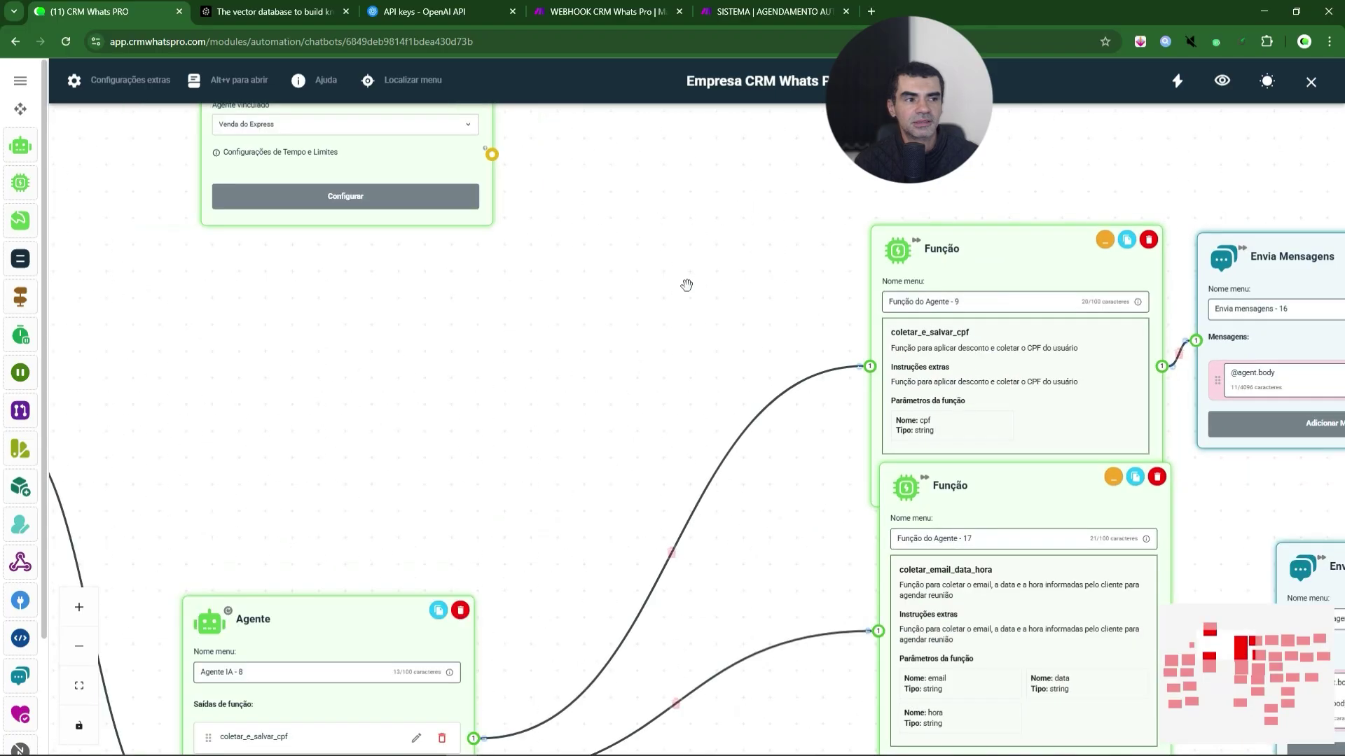
{"action": "left_click_drag", "start_coordinate": [685, 238], "coordinate": [591, 516]}
{"action": "scroll", "coordinate": [582, 435], "scroll_direction": "up", "scroll_amount": 2}
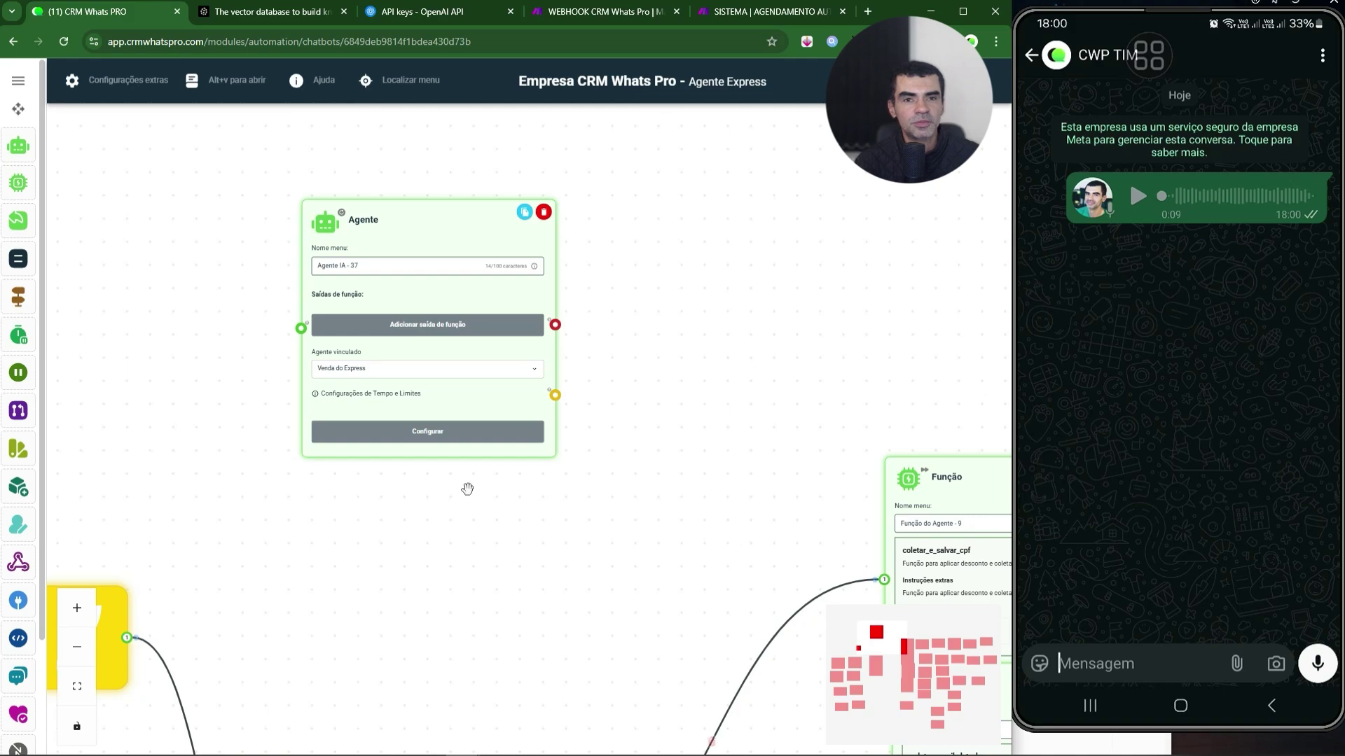
- Pan to the Início and original Agente nodes while the agent's WhatsApp replies arrive
{"action": "left_click_drag", "start_coordinate": [420, 588], "coordinate": [424, 132]}
{"action": "scroll", "coordinate": [443, 394], "scroll_direction": "down", "scroll_amount": 1}
{"action": "scroll", "coordinate": [408, 264], "scroll_direction": "up", "scroll_amount": 1}
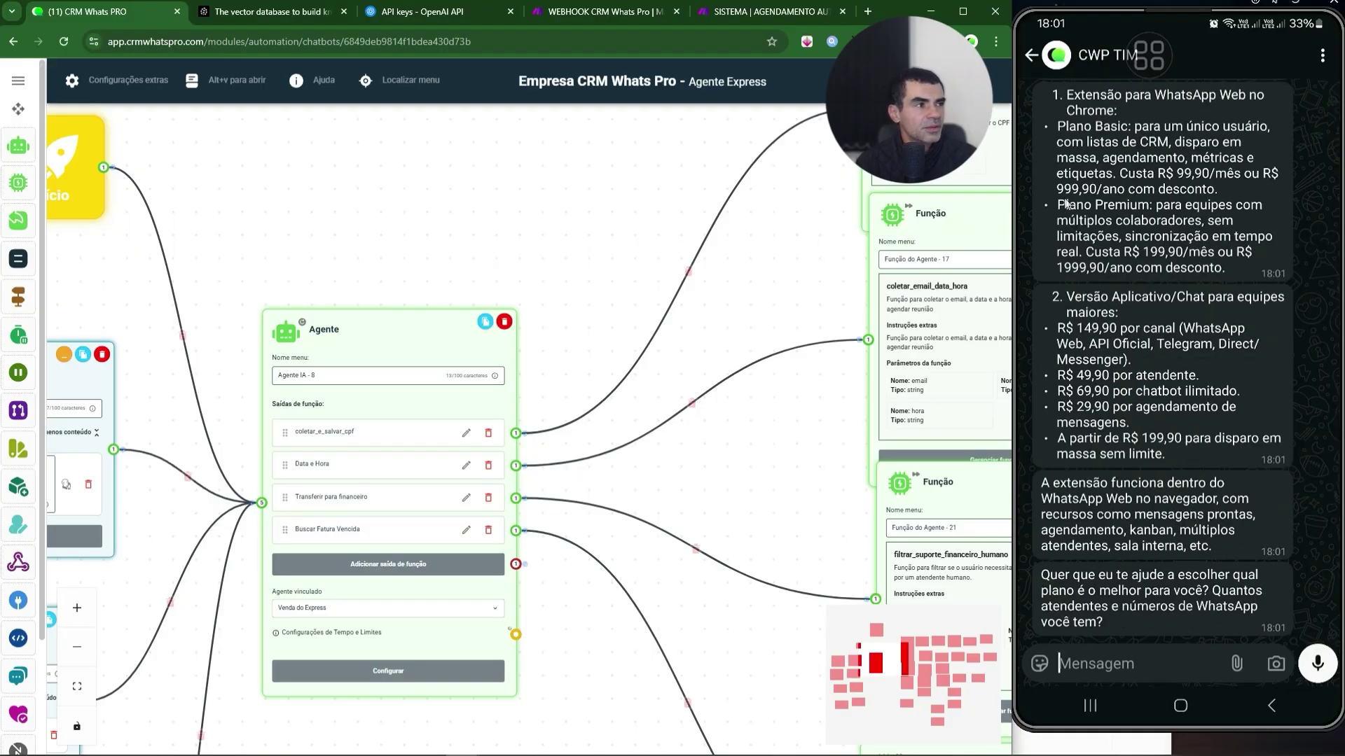
{"action": "scroll", "coordinate": [1065, 203], "scroll_direction": "up", "scroll_amount": 3}
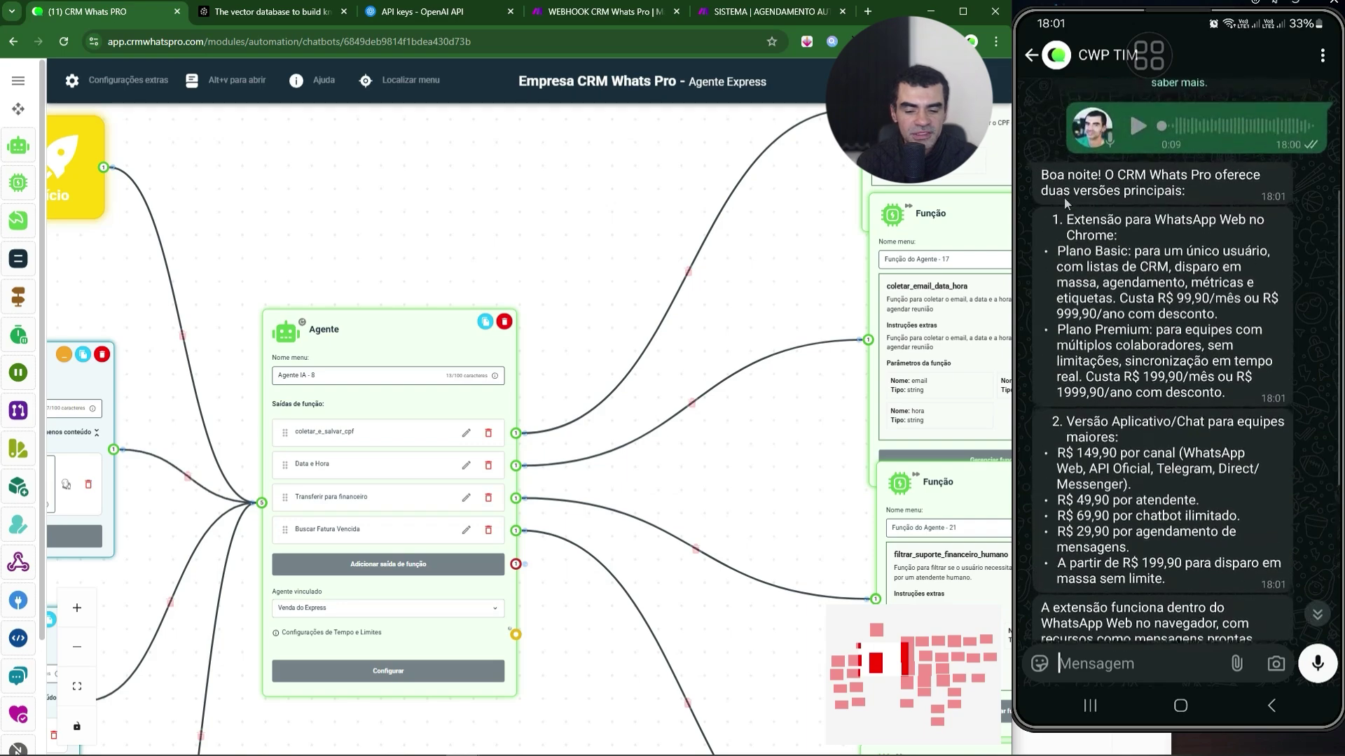
{"action": "scroll", "coordinate": [1066, 203], "scroll_direction": "down", "scroll_amount": 2}
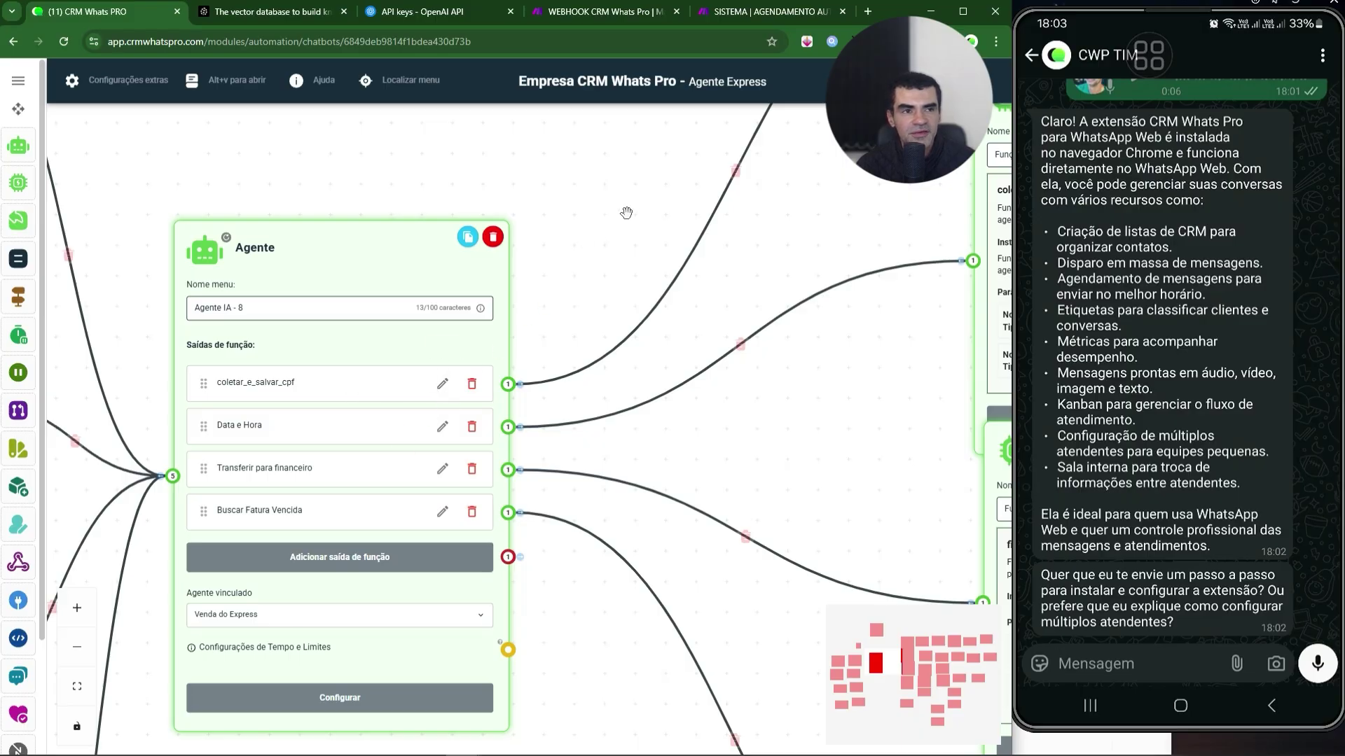
- Move the coletar_e_salvar_cpf function node up off the node below it
{"action": "left_click_drag", "start_coordinate": [636, 199], "coordinate": [571, 252]}
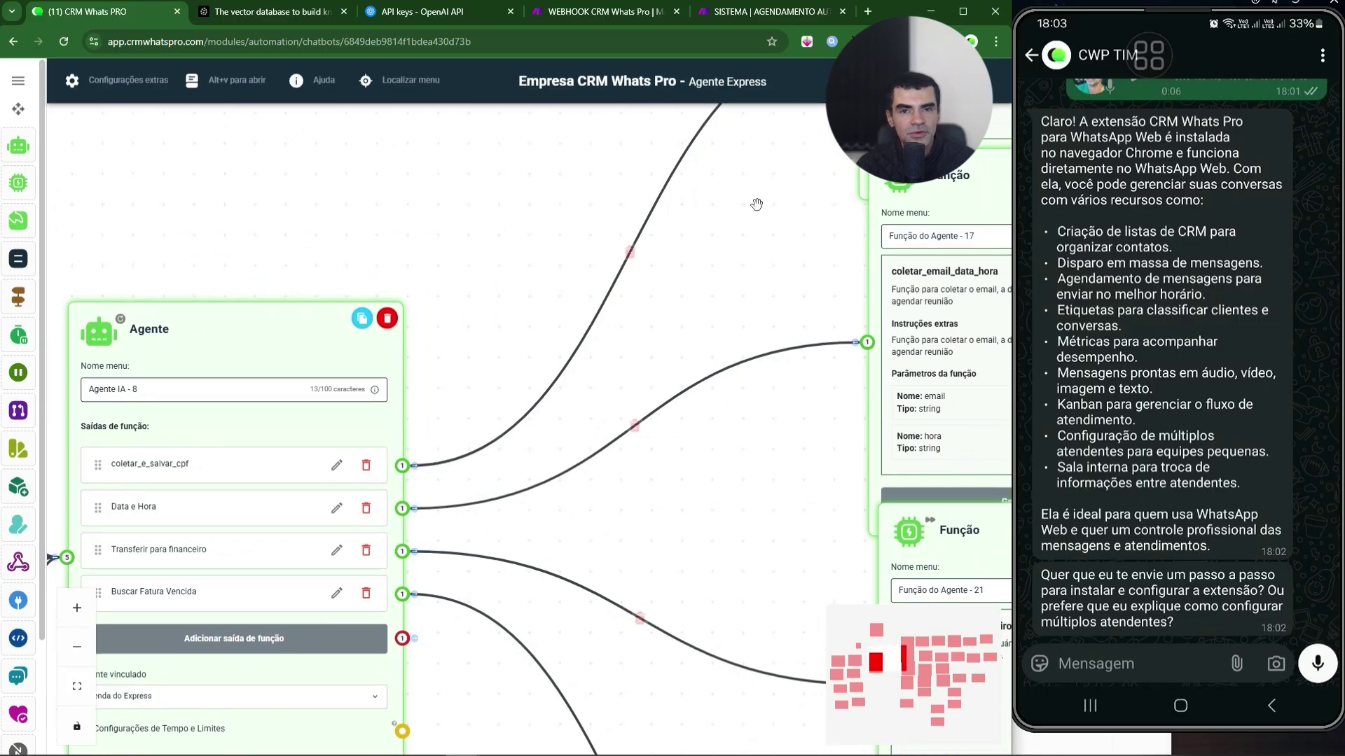
{"action": "left_click_drag", "start_coordinate": [757, 204], "coordinate": [315, 475]}
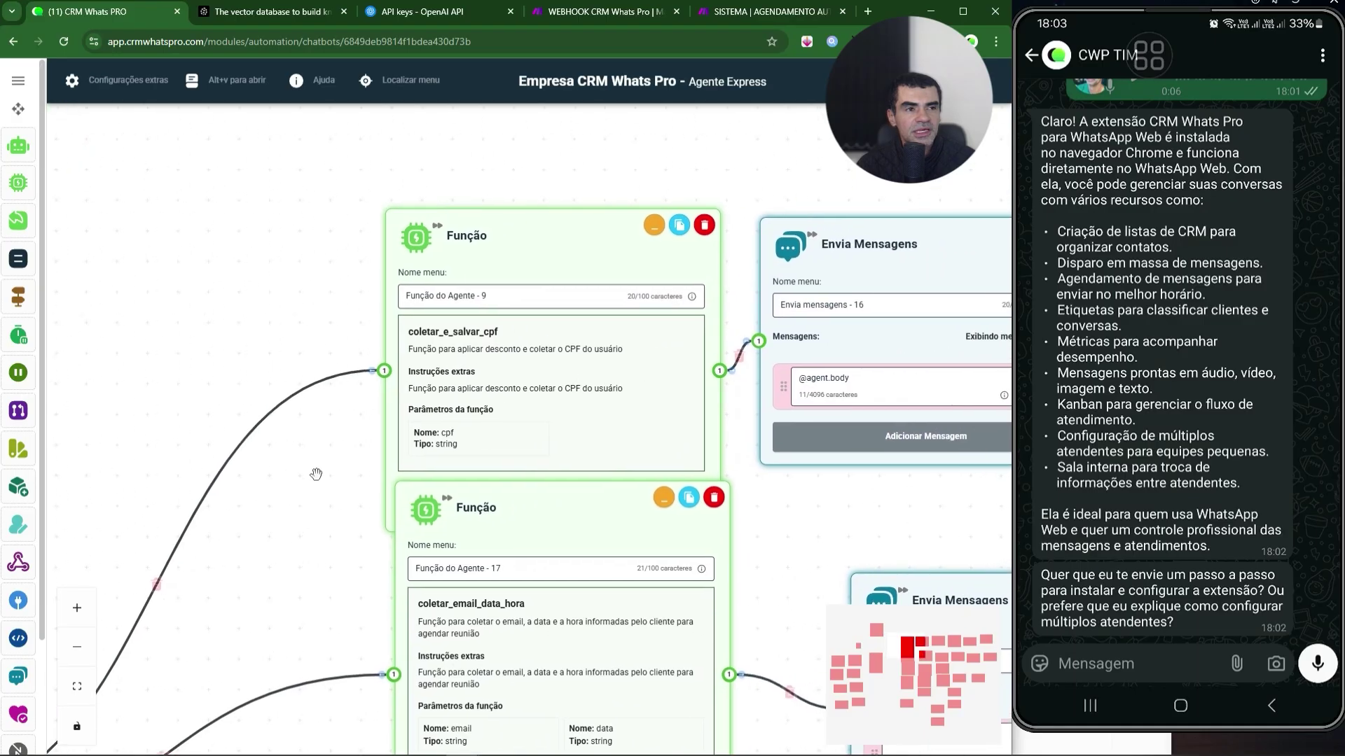
{"action": "left_click_drag", "start_coordinate": [547, 201], "coordinate": [543, 162]}
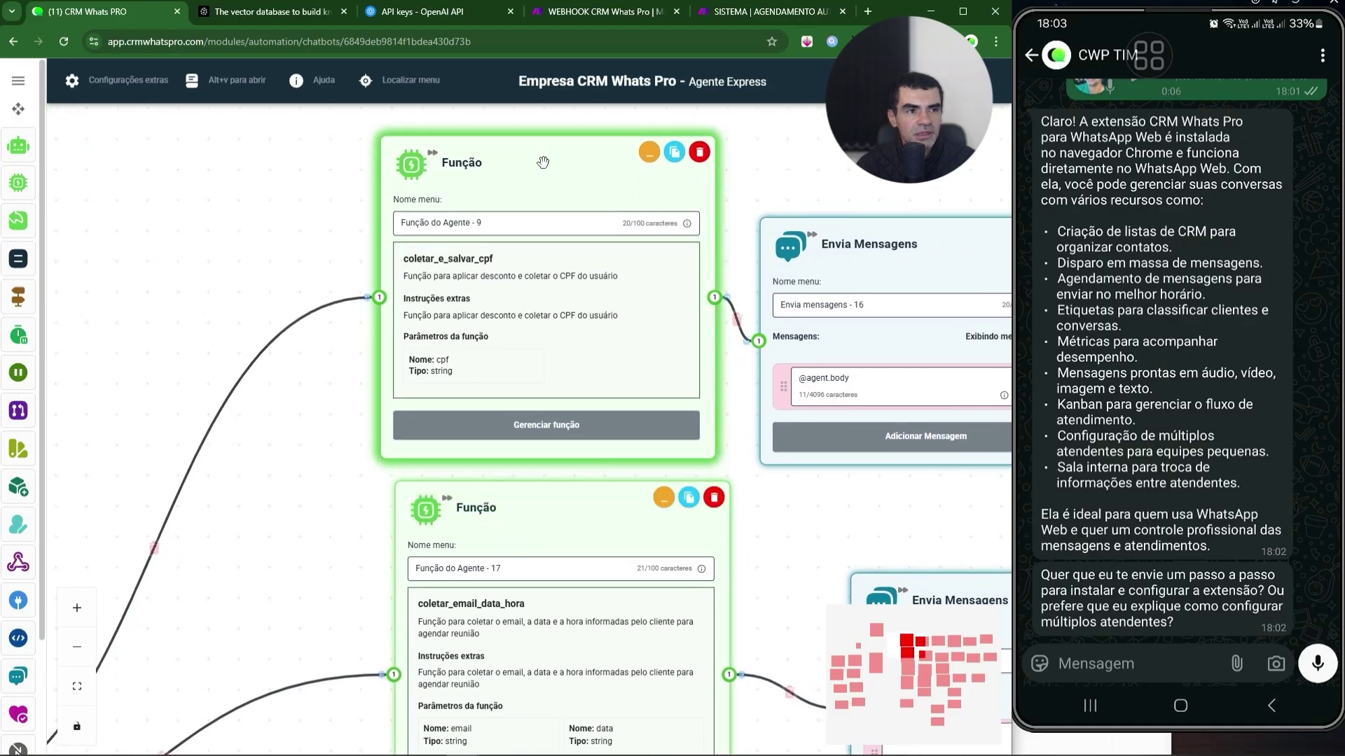
- Inspect the coletar_e_salvar_cpf function settings and Gerar com IA prompt, closing without changes
{"action": "left_click", "coordinate": [505, 424]}
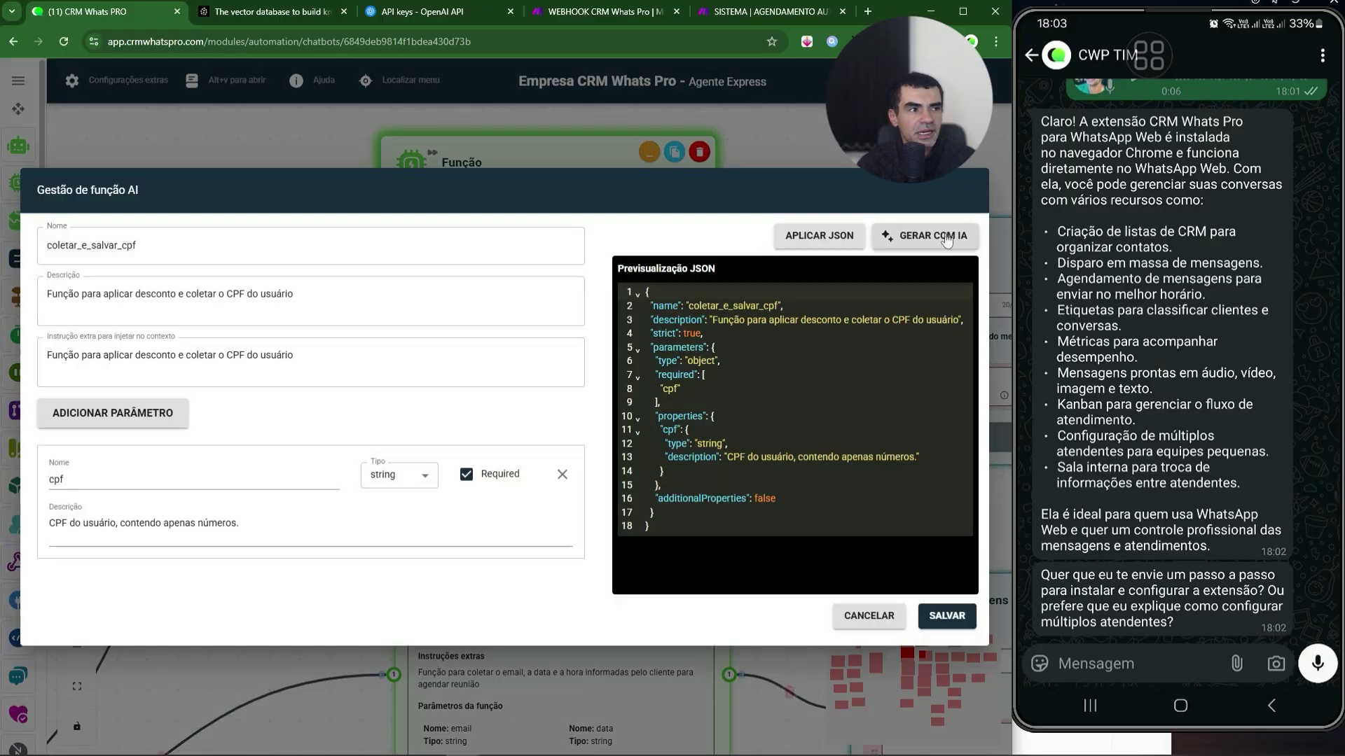
{"action": "left_click", "coordinate": [924, 237]}
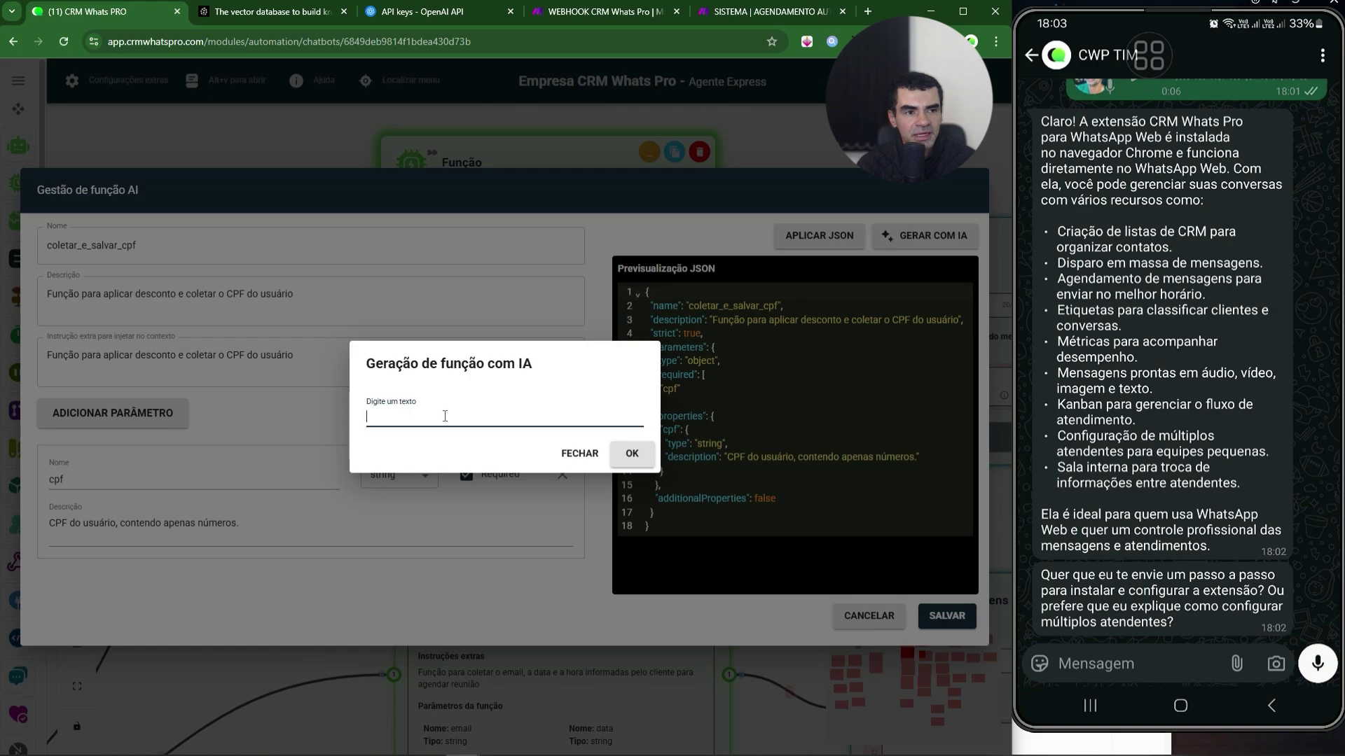
{"action": "left_click", "coordinate": [586, 457]}
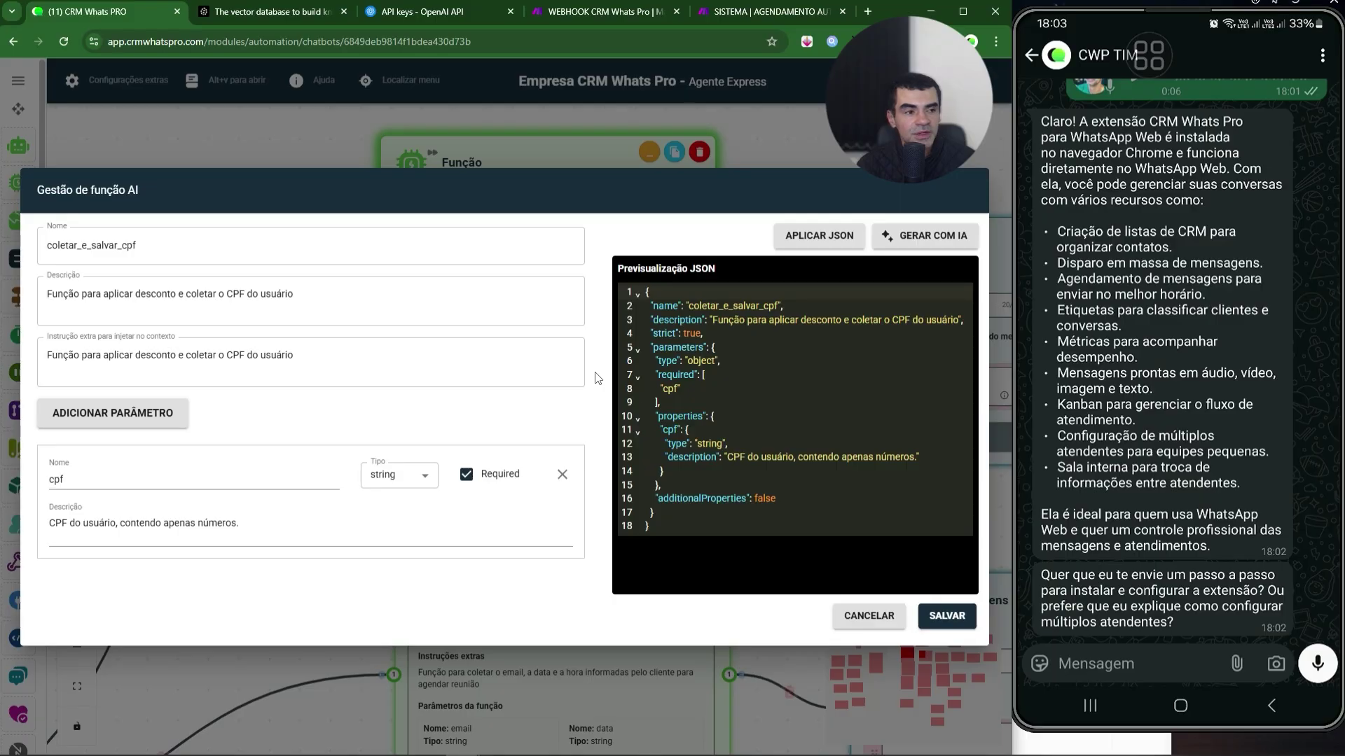
{"action": "left_click", "coordinate": [866, 615]}
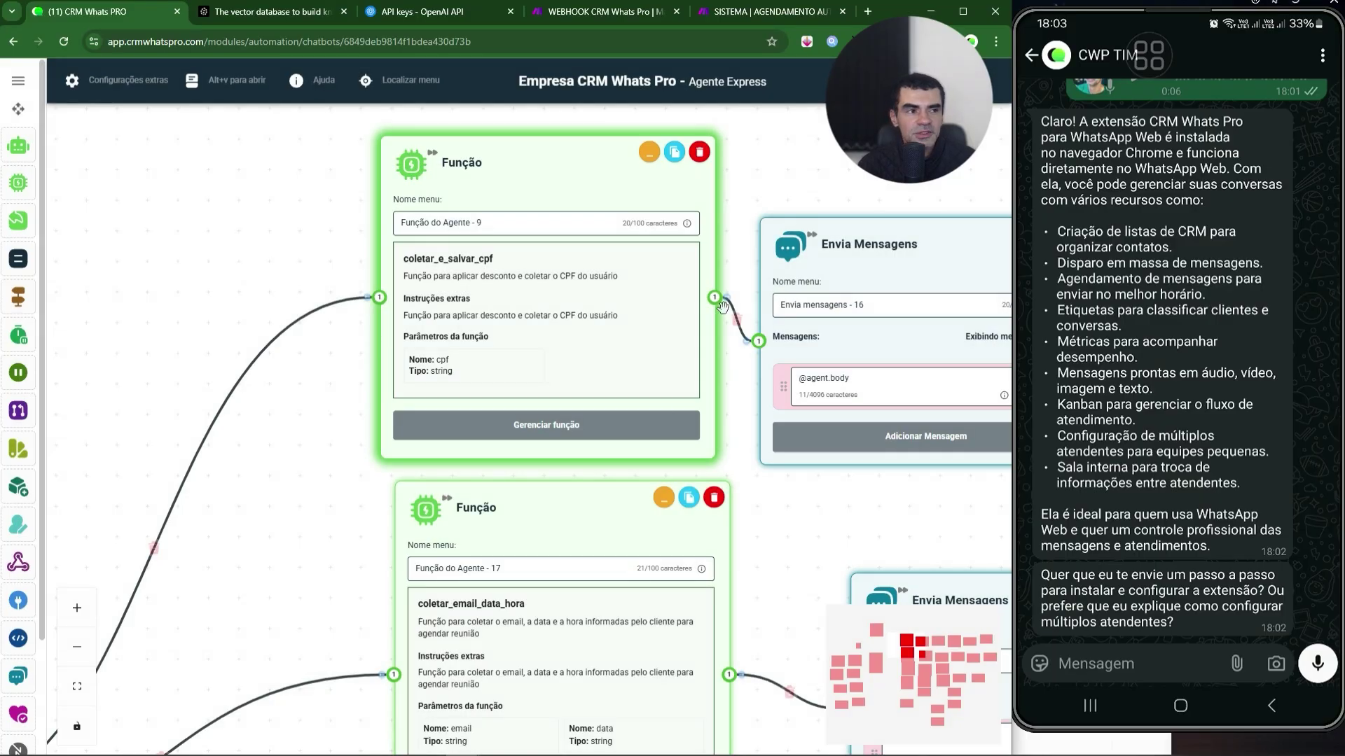
{"action": "left_click_drag", "start_coordinate": [733, 369], "coordinate": [421, 401]}
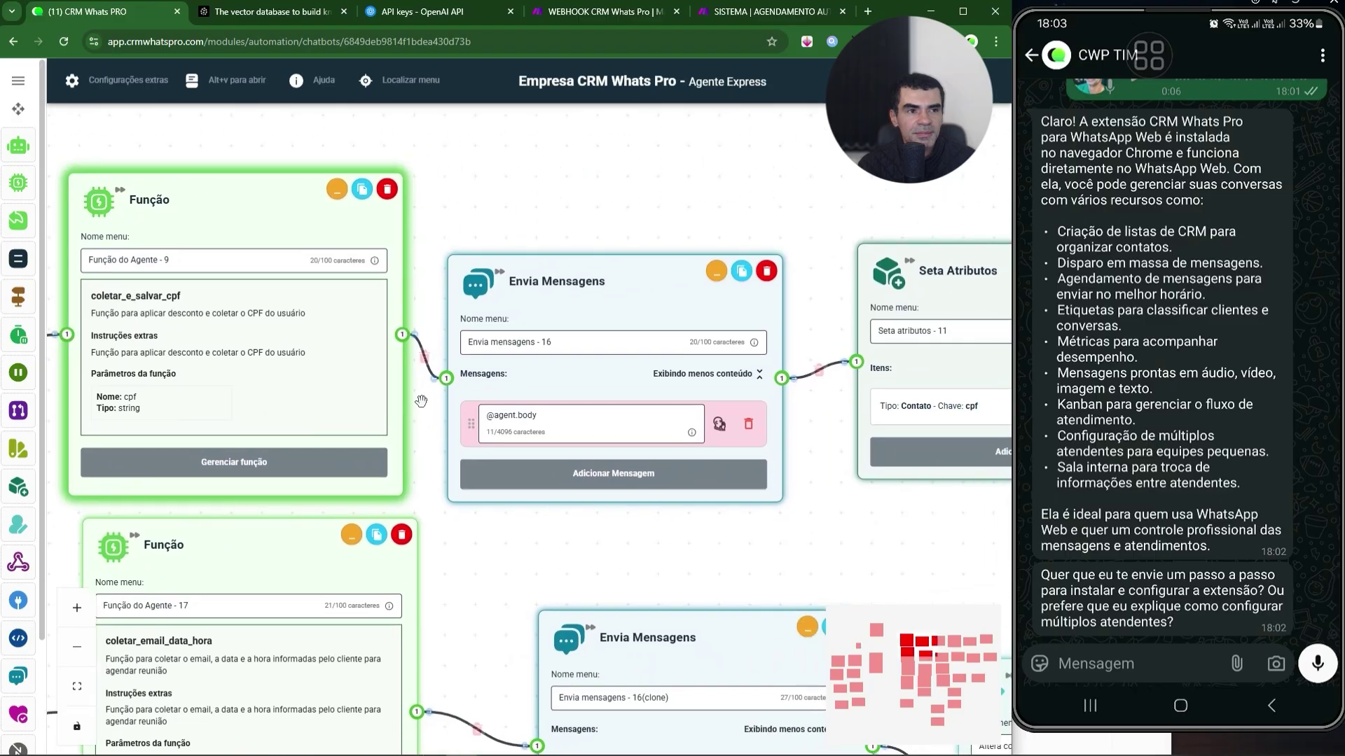
{"action": "left_click_drag", "start_coordinate": [822, 309], "coordinate": [410, 306]}
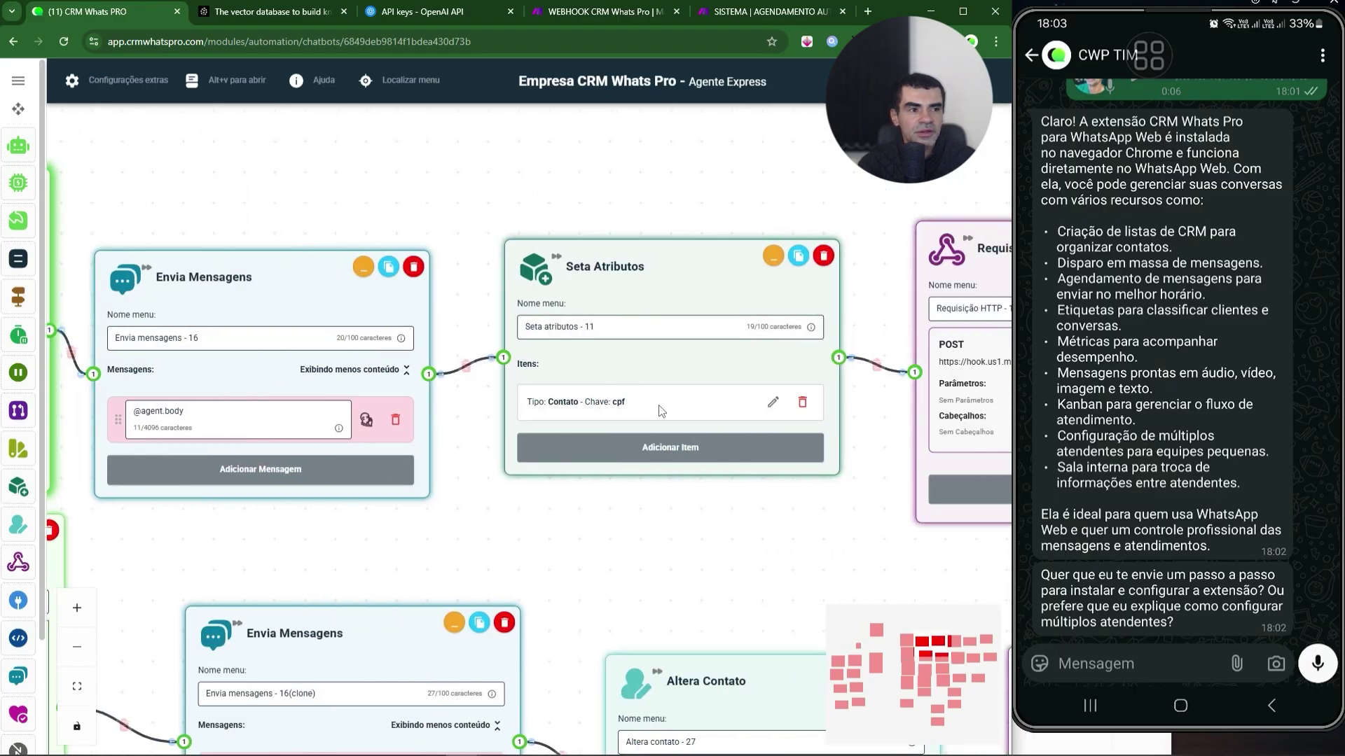
{"action": "left_click_drag", "start_coordinate": [713, 207], "coordinate": [389, 230]}
{"action": "scroll", "coordinate": [389, 230], "scroll_direction": "right", "scroll_amount": 5}
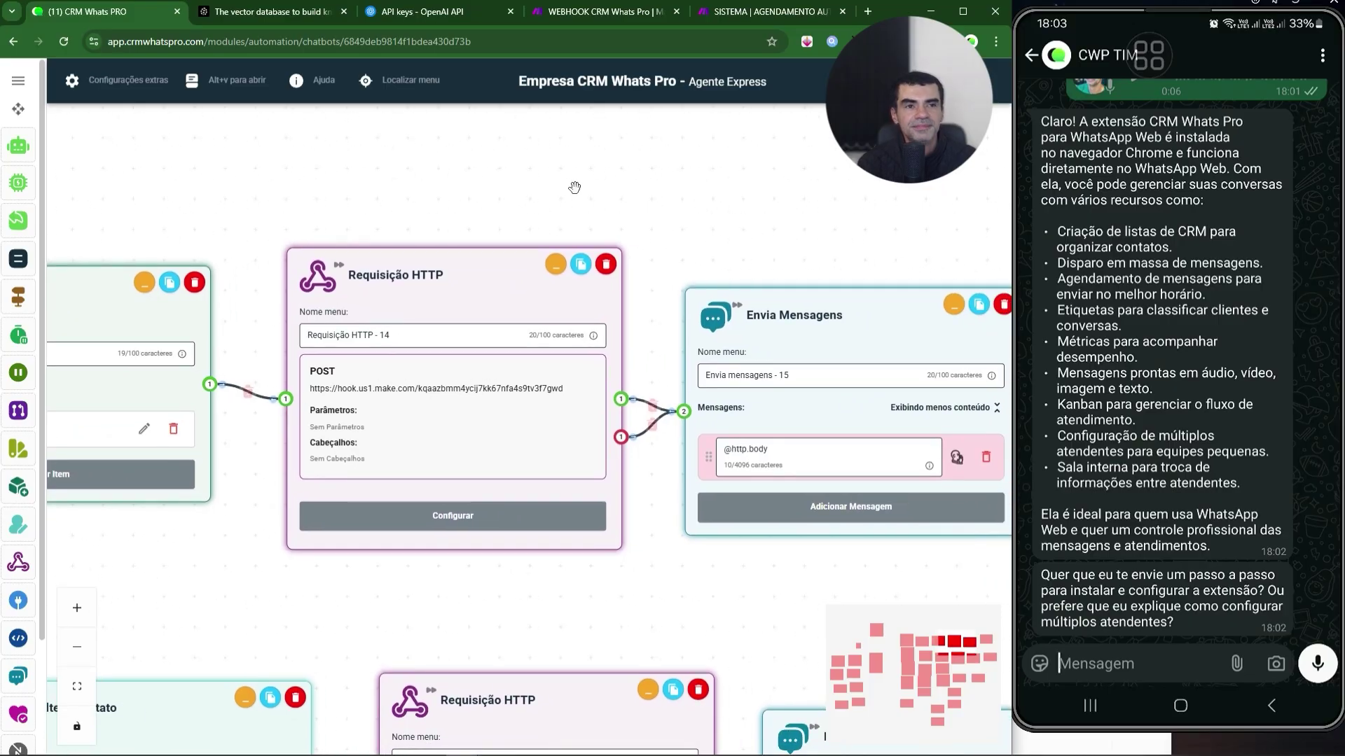
{"action": "scroll", "coordinate": [574, 187], "scroll_direction": "left", "scroll_amount": 3}
{"action": "scroll", "coordinate": [683, 185], "scroll_direction": "down", "scroll_amount": 3}
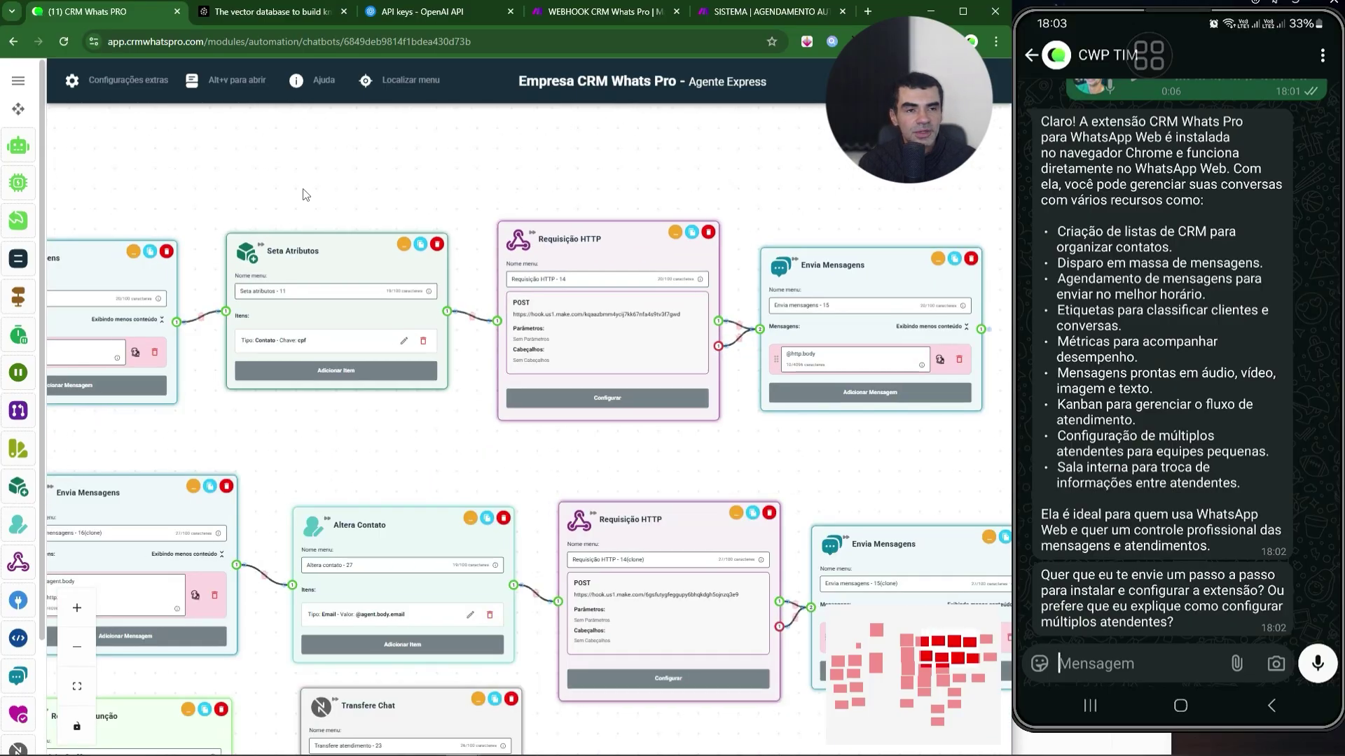
{"action": "scroll", "coordinate": [420, 207], "scroll_direction": "left", "scroll_amount": 5}
{"action": "scroll", "coordinate": [399, 194], "scroll_direction": "left", "scroll_amount": 3}
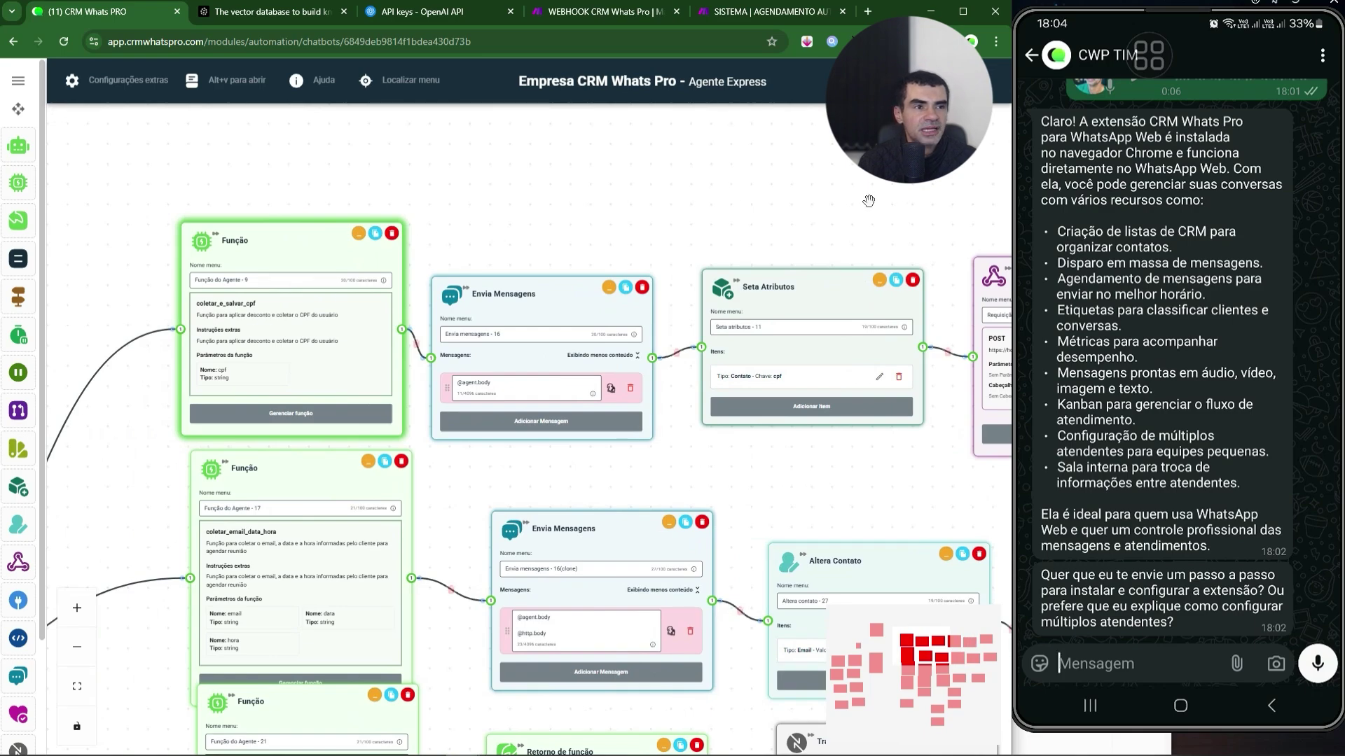
{"action": "scroll", "coordinate": [736, 232], "scroll_direction": "right", "scroll_amount": 5}
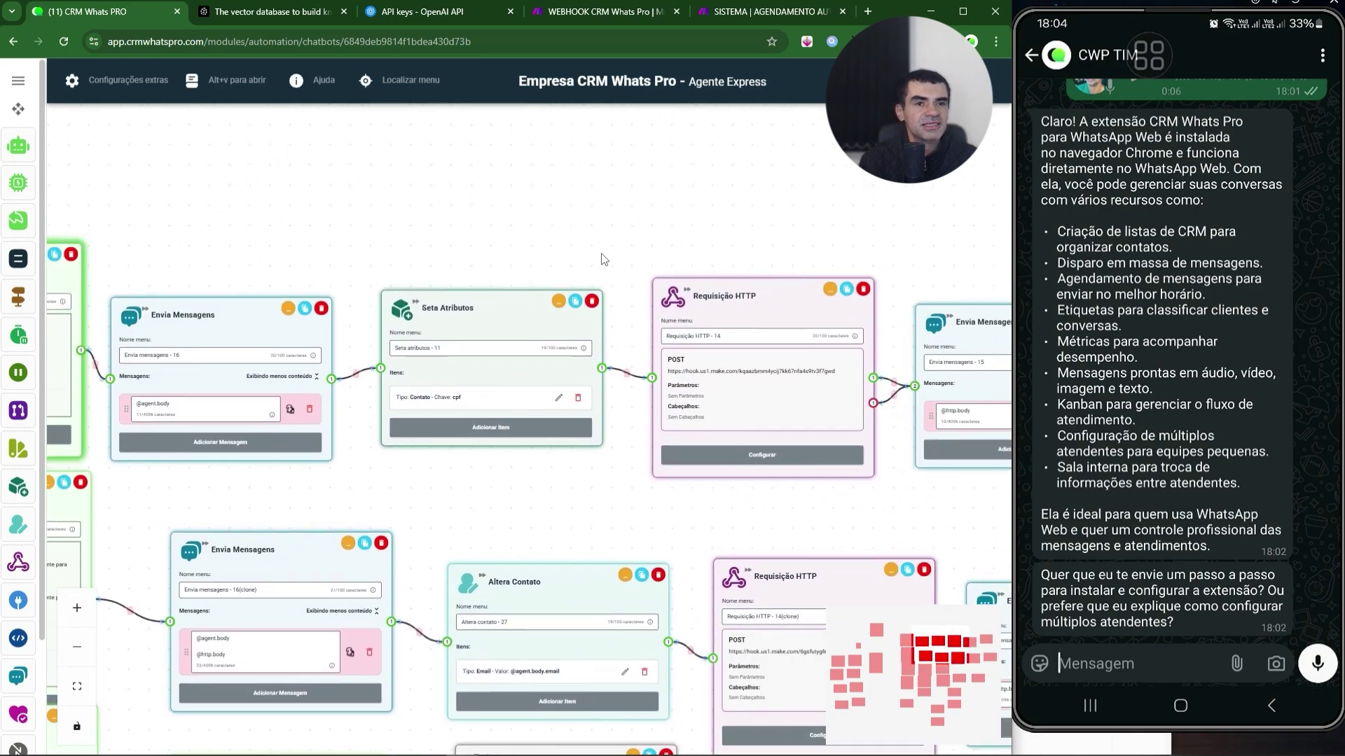
{"action": "left_click_drag", "start_coordinate": [603, 259], "coordinate": [220, 319]}
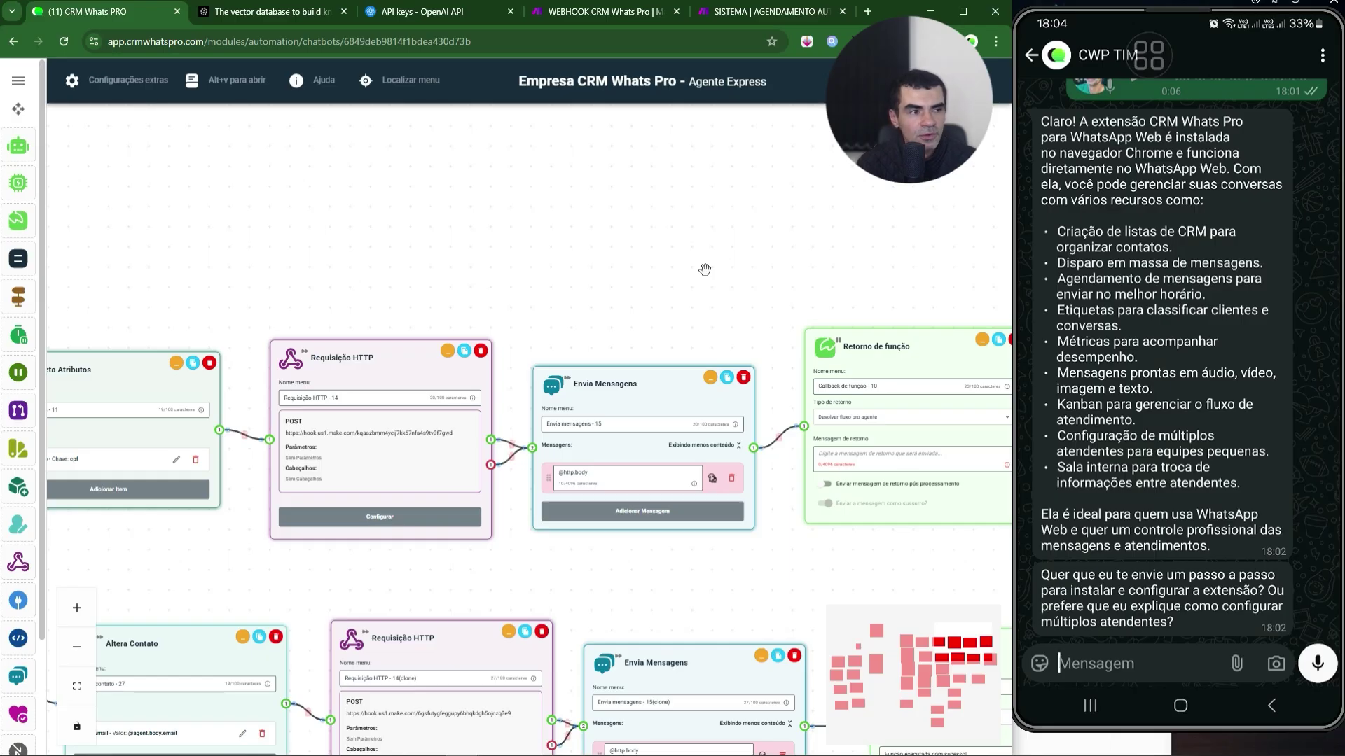
{"action": "left_click_drag", "start_coordinate": [705, 269], "coordinate": [665, 275]}
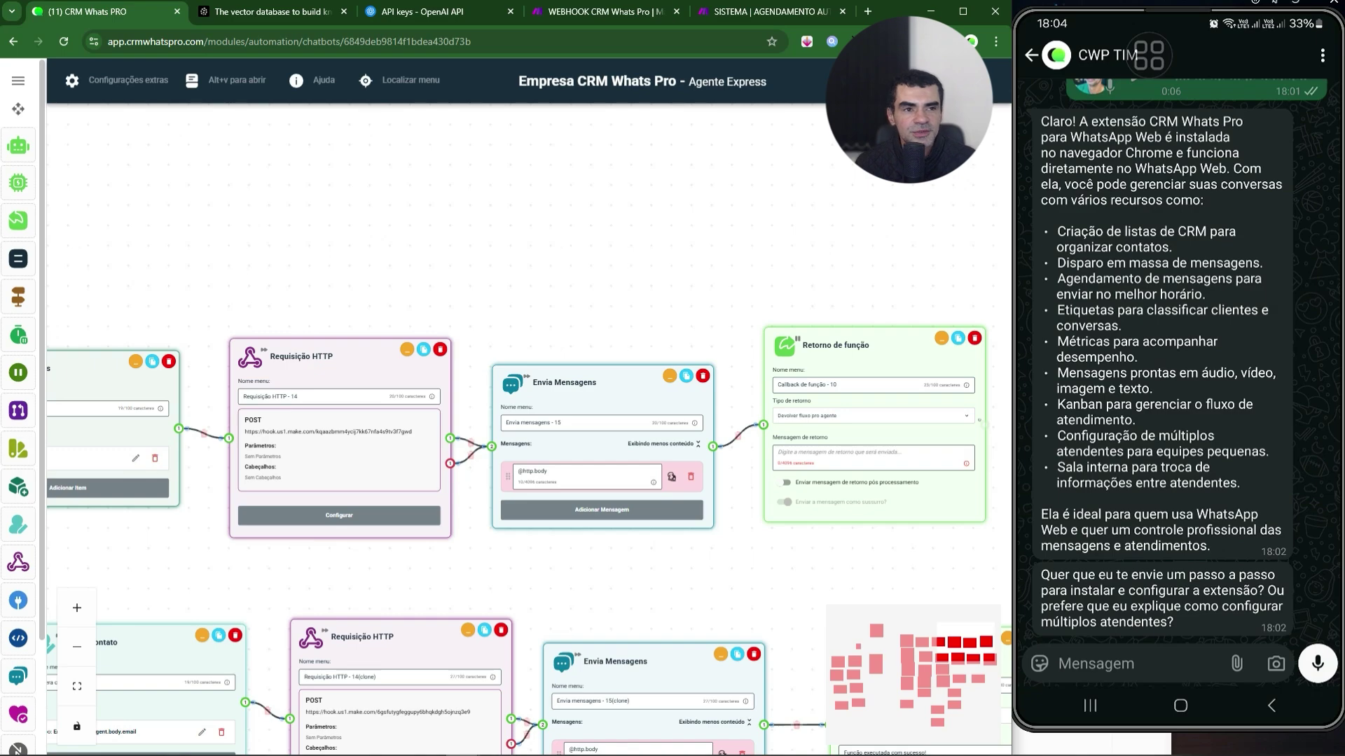
{"action": "left_click_drag", "start_coordinate": [346, 222], "coordinate": [496, 169]}
{"action": "left_click_drag", "start_coordinate": [295, 371], "coordinate": [80, 330]}
{"action": "left_click_drag", "start_coordinate": [219, 444], "coordinate": [585, 398]}
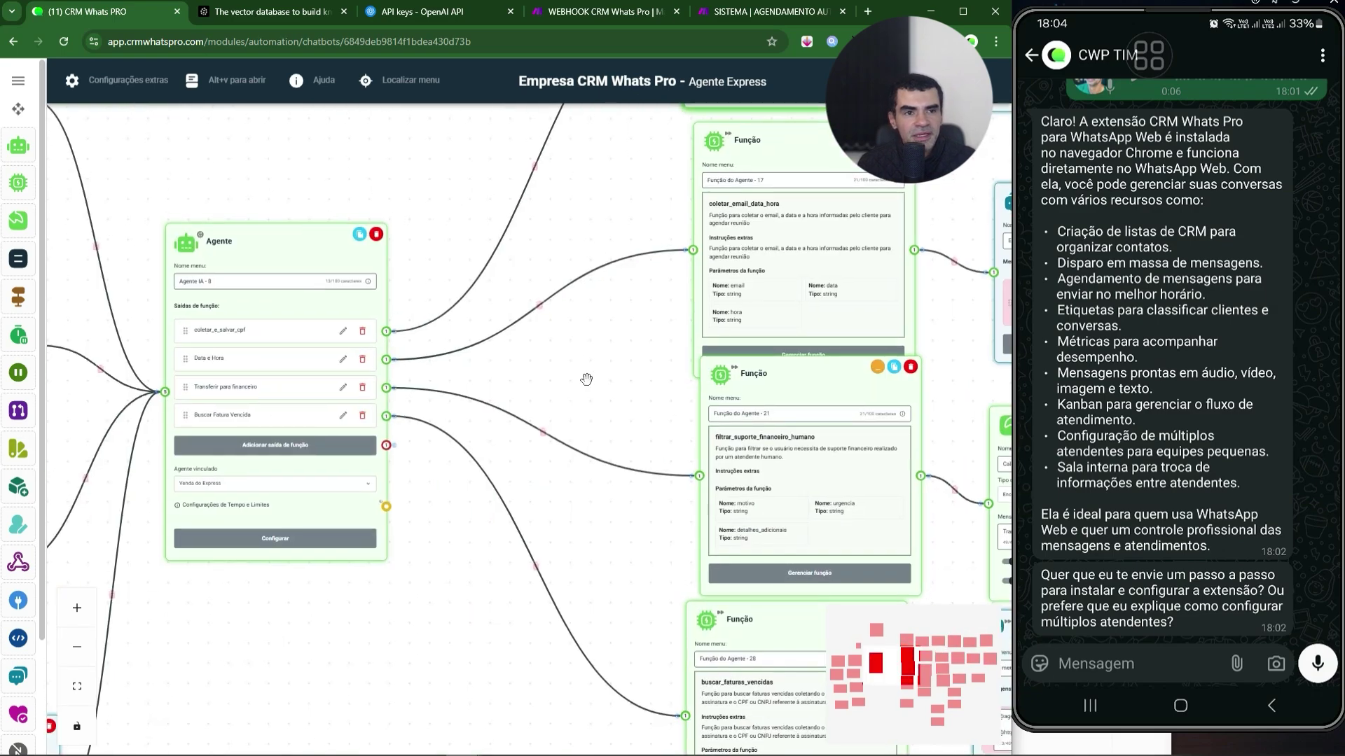
{"action": "left_click_drag", "start_coordinate": [559, 343], "coordinate": [517, 366]}
{"action": "scroll", "coordinate": [165, 380], "scroll_direction": "up", "scroll_amount": 1}
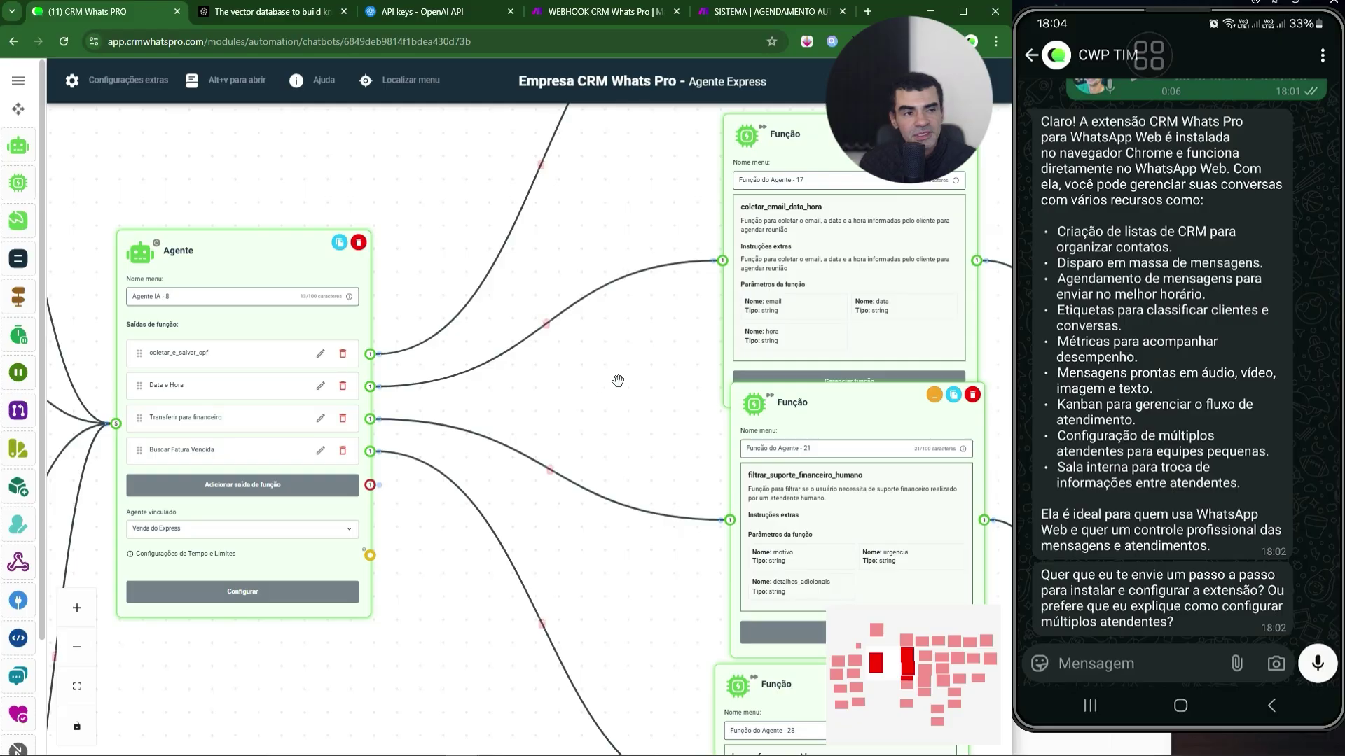
{"action": "scroll", "coordinate": [616, 357], "scroll_direction": "down", "scroll_amount": 1}
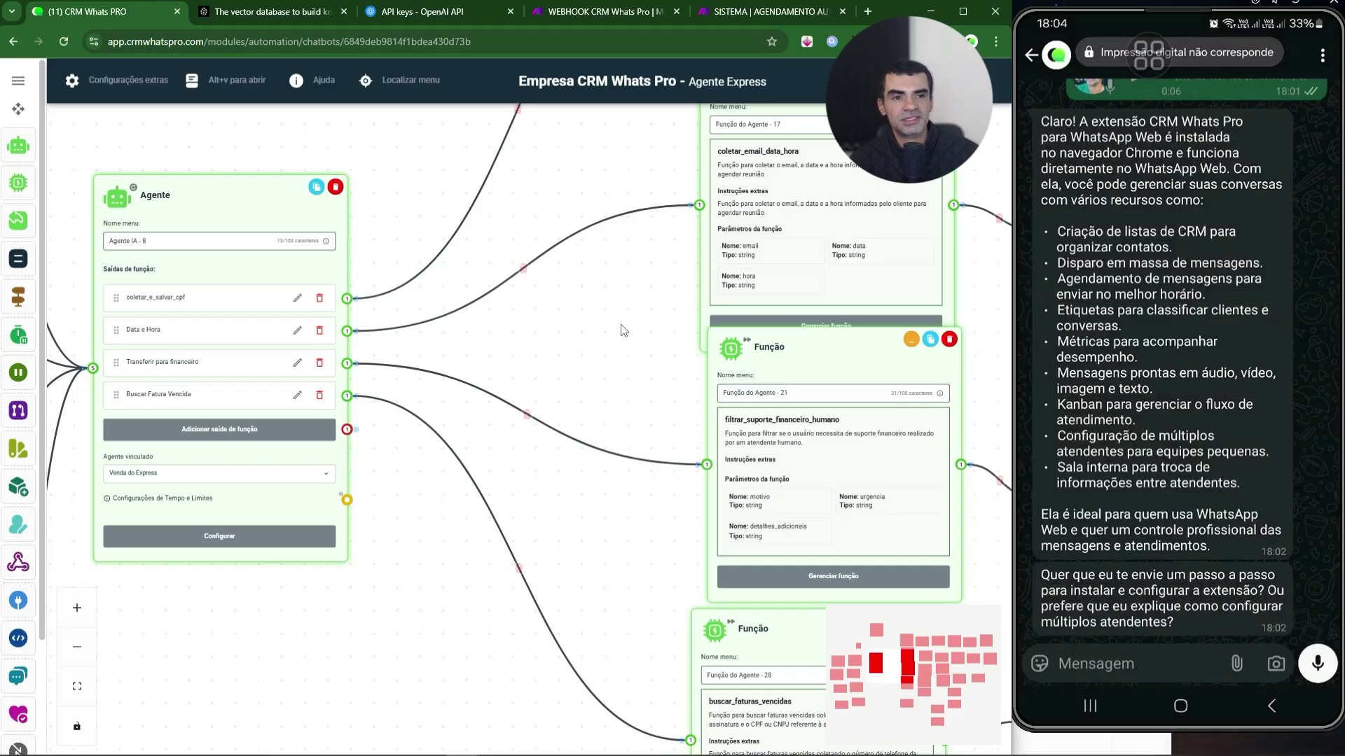
{"action": "left_click", "coordinate": [298, 364]}
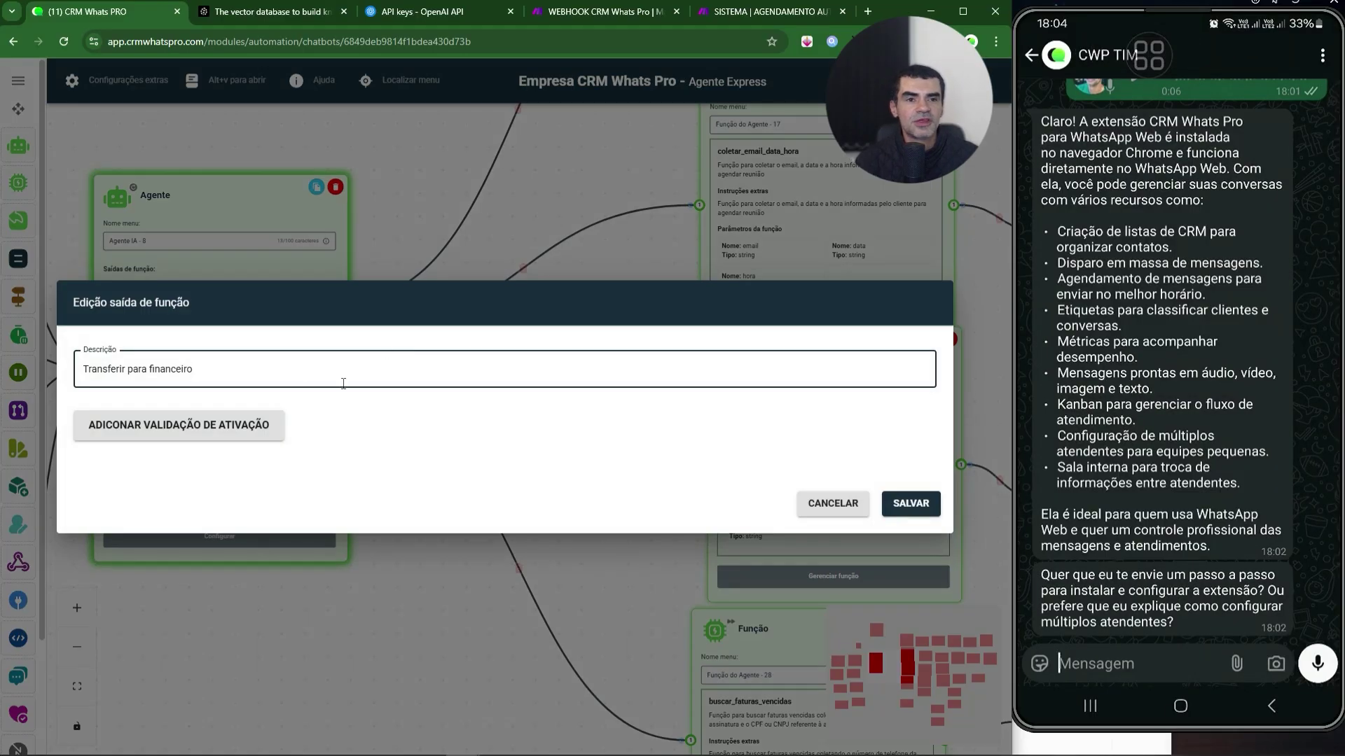
{"action": "left_click", "coordinate": [415, 582]}
{"action": "left_click_drag", "start_coordinate": [645, 549], "coordinate": [559, 554]}
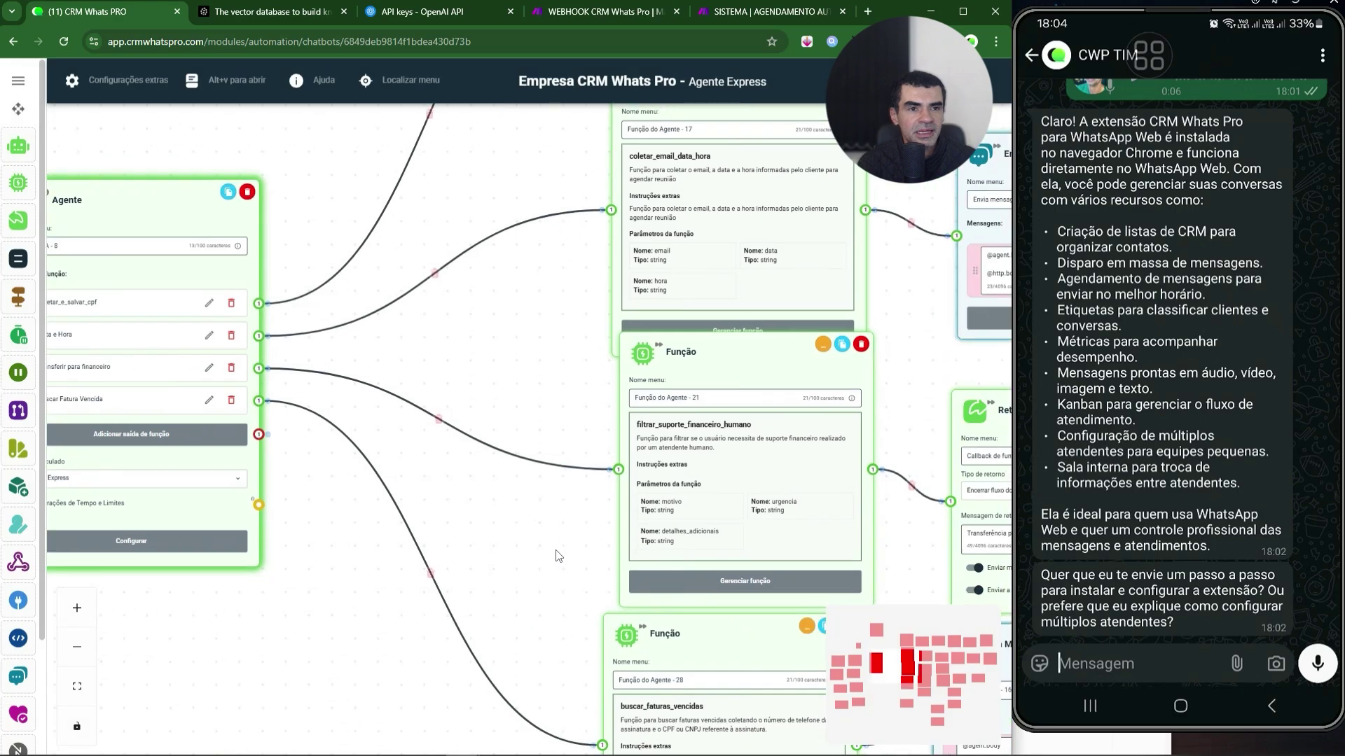
{"action": "left_click", "coordinate": [745, 582]}
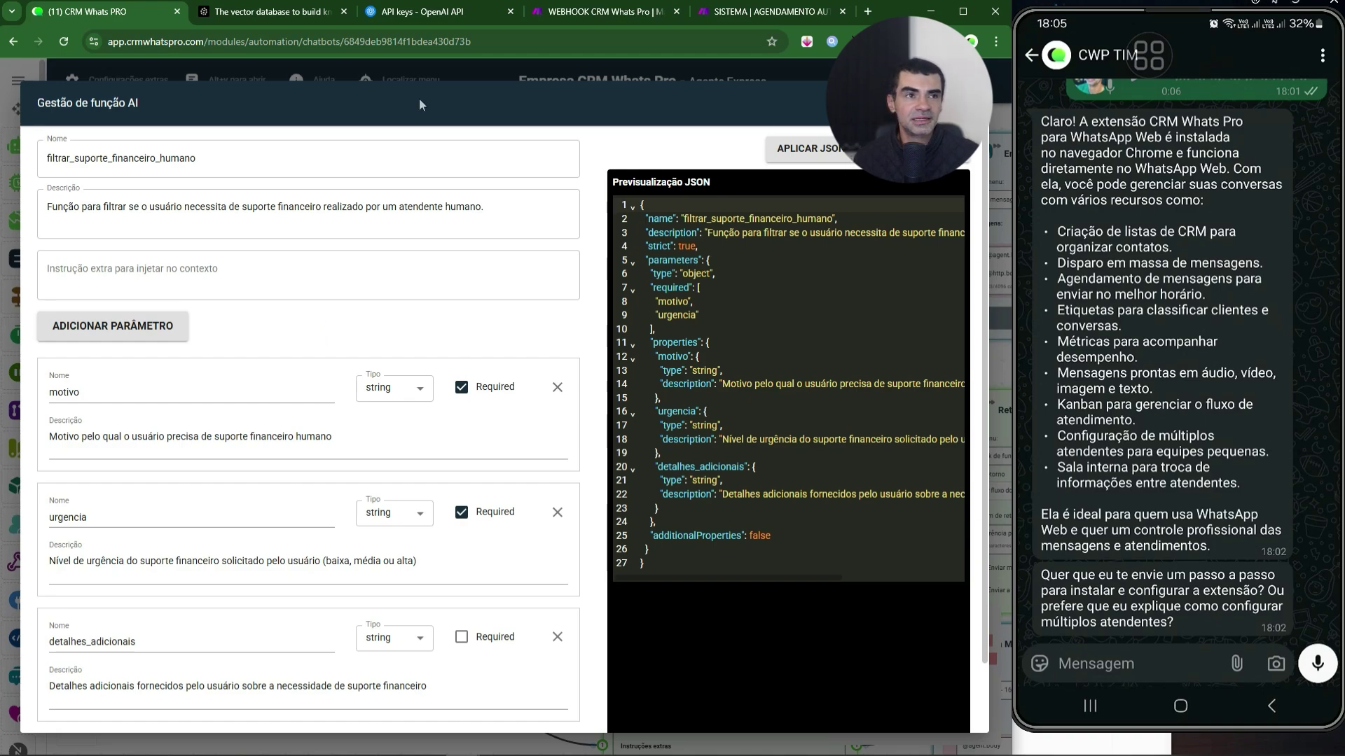
{"action": "key", "text": "Escape"}
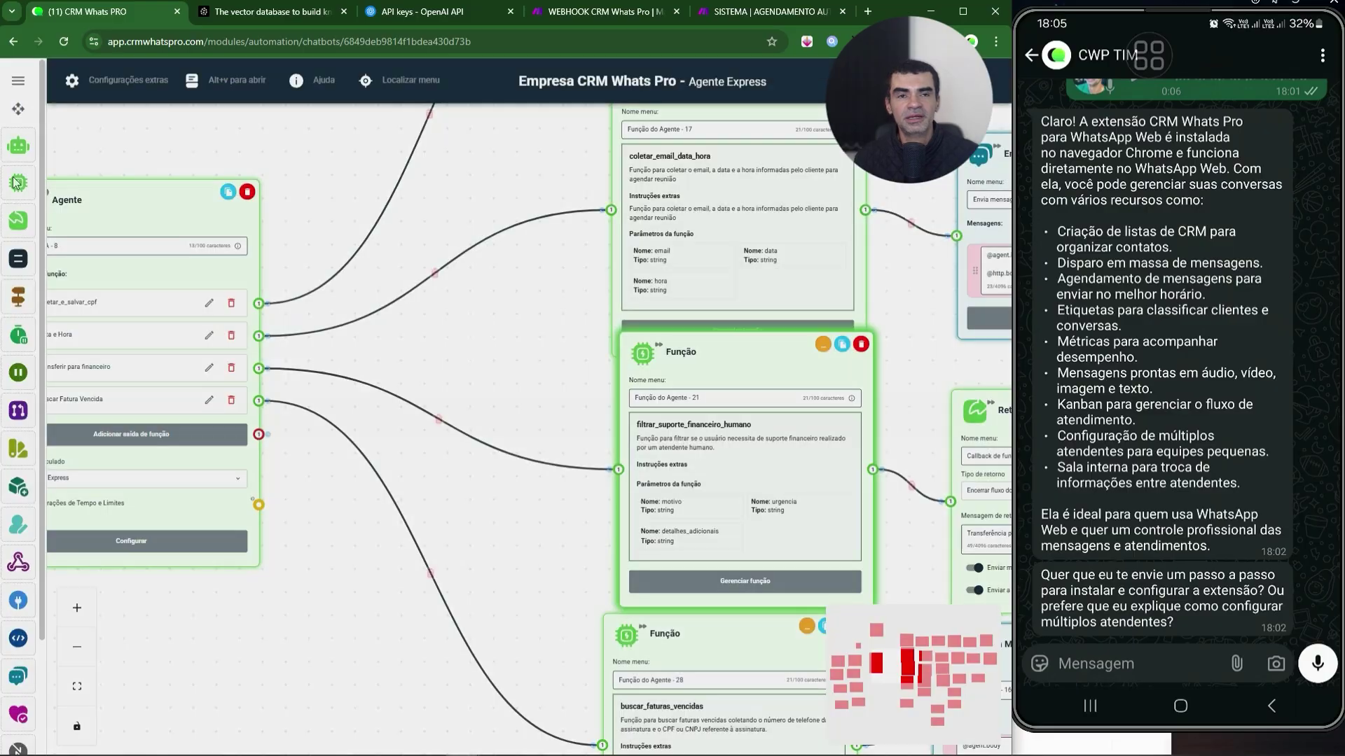
- Set the Transfere Chat node to Transferência de Setor with Financeiro as Setor Destino
{"action": "left_click_drag", "start_coordinate": [371, 353], "coordinate": [461, 325]}
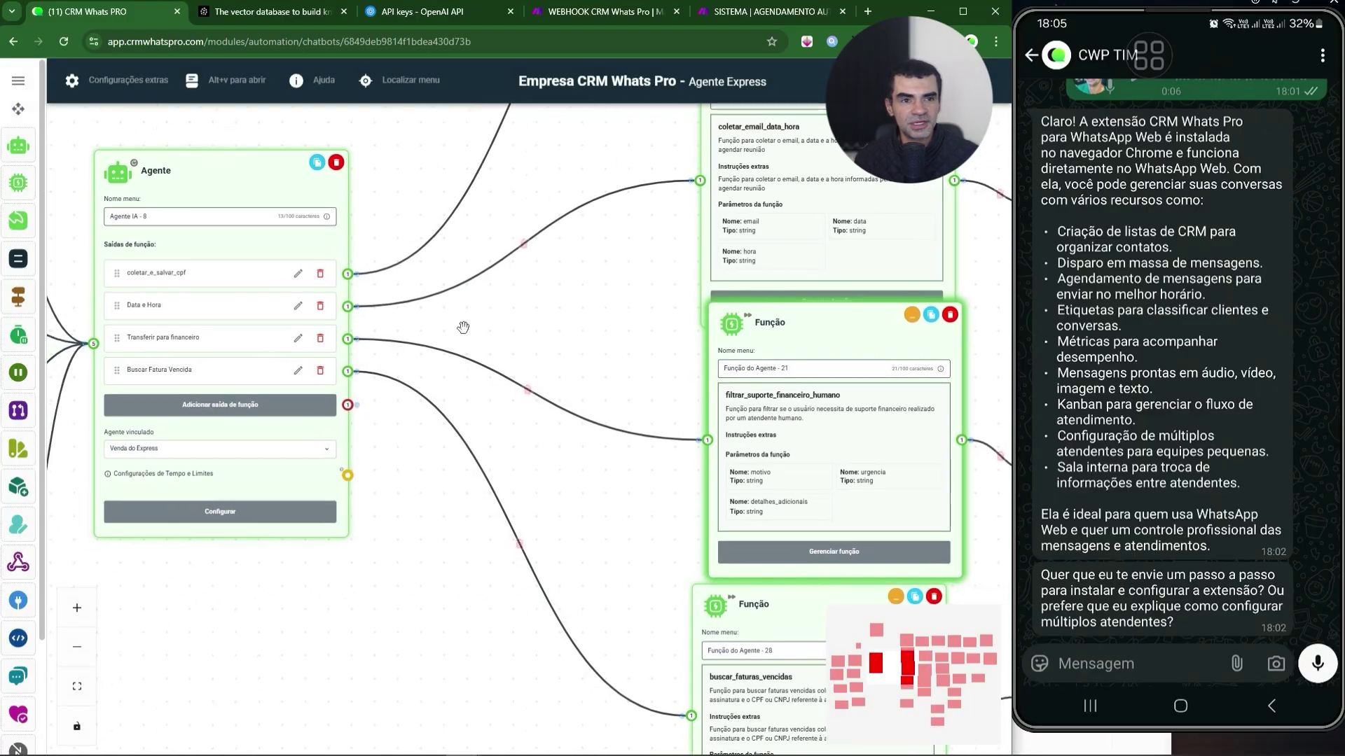
{"action": "left_click_drag", "start_coordinate": [582, 502], "coordinate": [293, 429]}
{"action": "left_click_drag", "start_coordinate": [345, 285], "coordinate": [168, 290]}
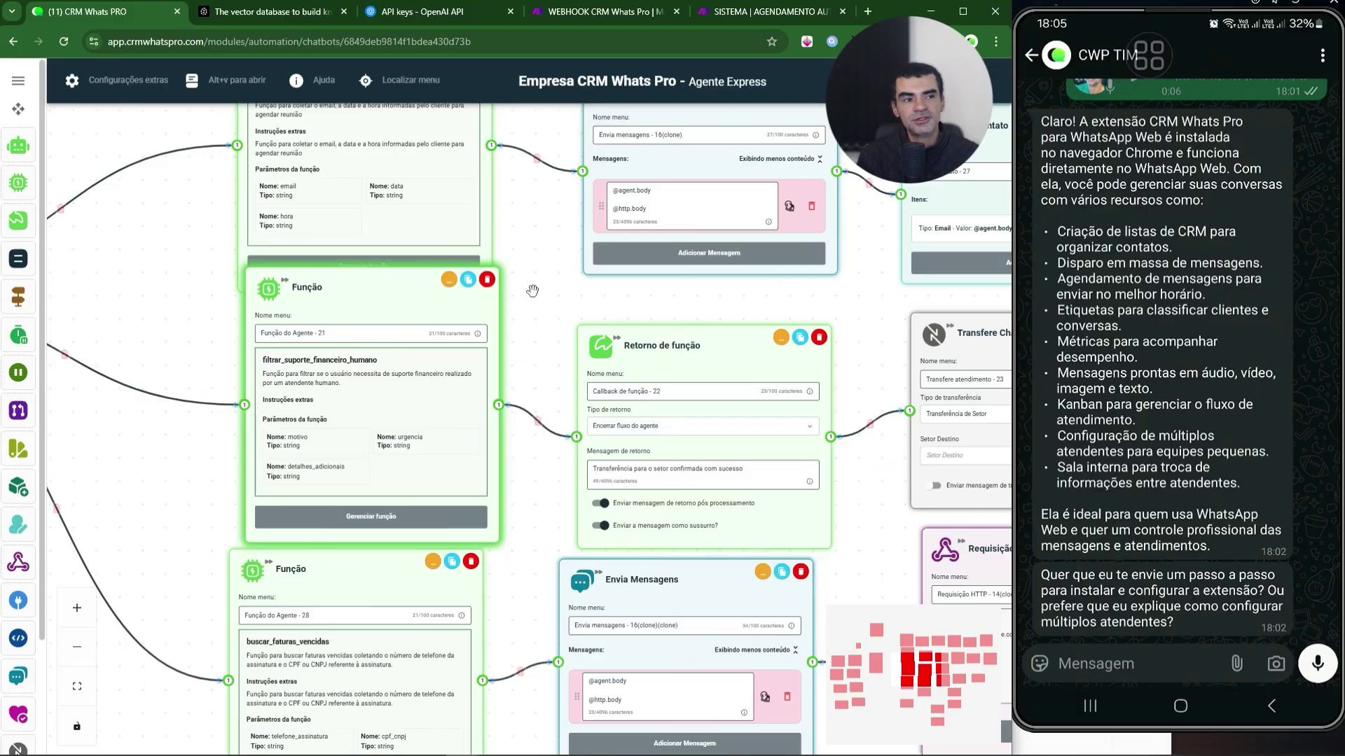
{"action": "left_click_drag", "start_coordinate": [533, 290], "coordinate": [423, 279]}
{"action": "left_click_drag", "start_coordinate": [675, 288], "coordinate": [388, 297]}
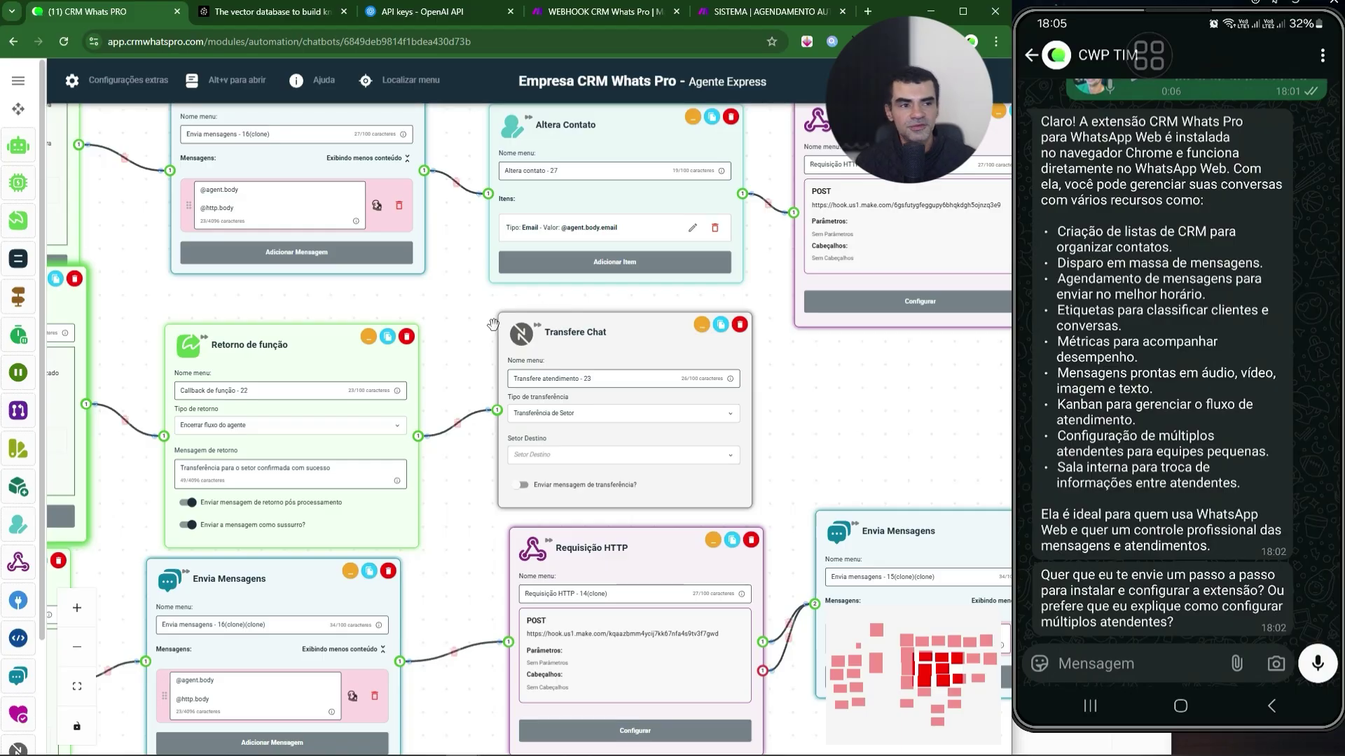
{"action": "left_click", "coordinate": [597, 414]}
{"action": "left_click", "coordinate": [560, 430]}
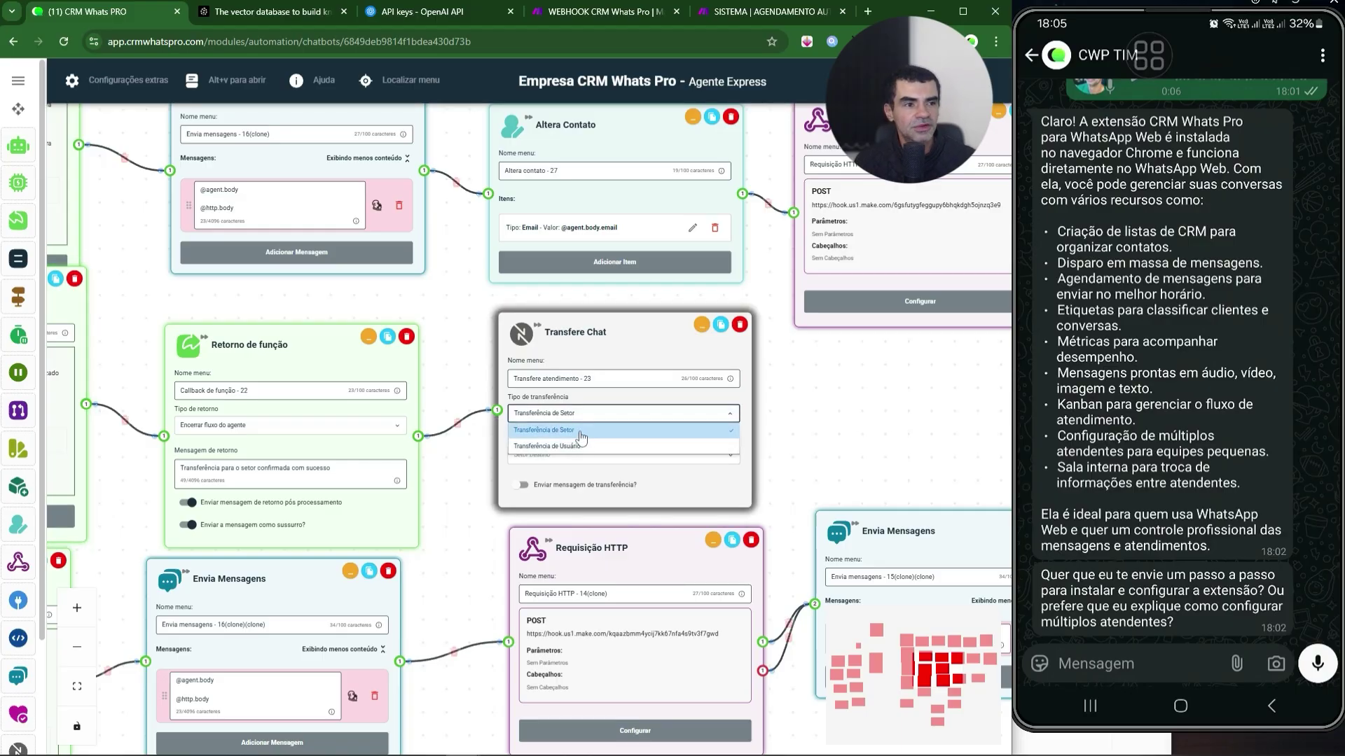
{"action": "left_click", "coordinate": [567, 457]}
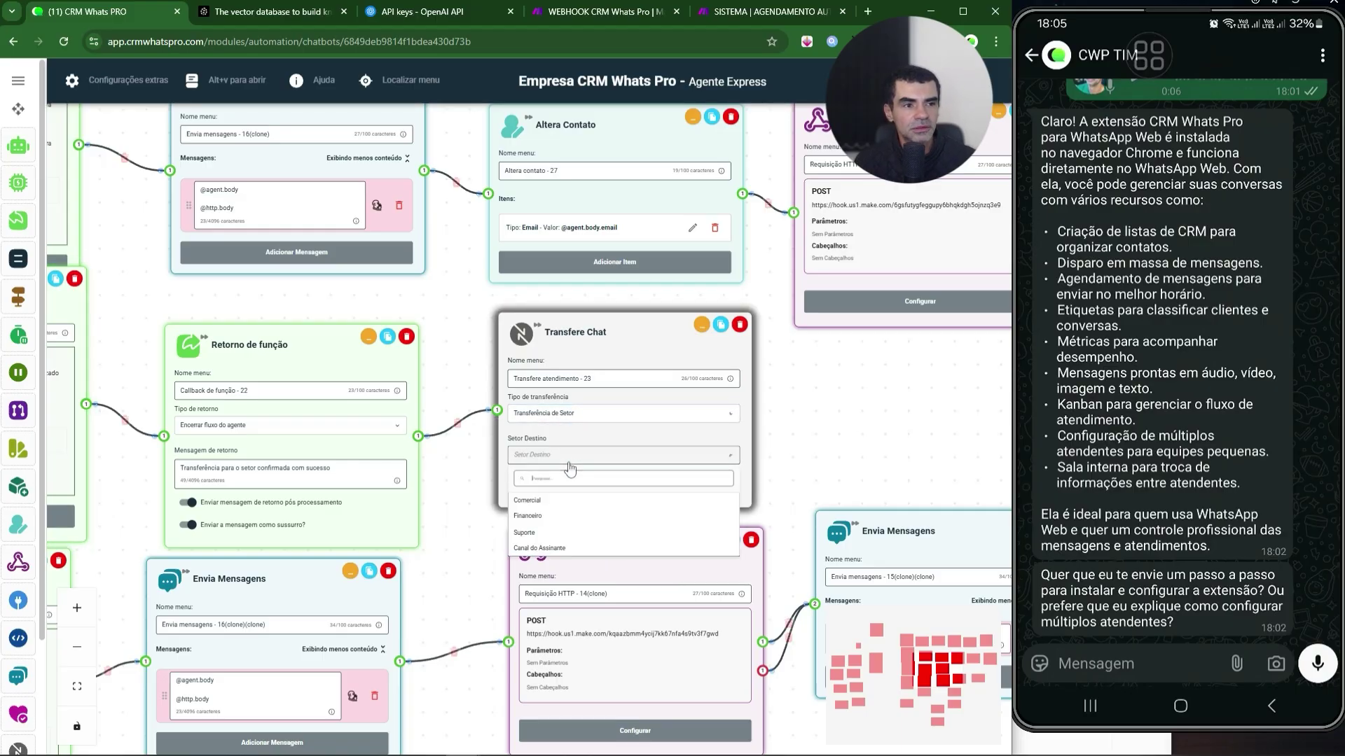
{"action": "left_click", "coordinate": [557, 517]}
{"action": "left_click_drag", "start_coordinate": [508, 466], "coordinate": [913, 241]}
{"action": "left_click_drag", "start_coordinate": [300, 682], "coordinate": [473, 655]}
{"action": "left_click_drag", "start_coordinate": [70, 308], "coordinate": [406, 449]}
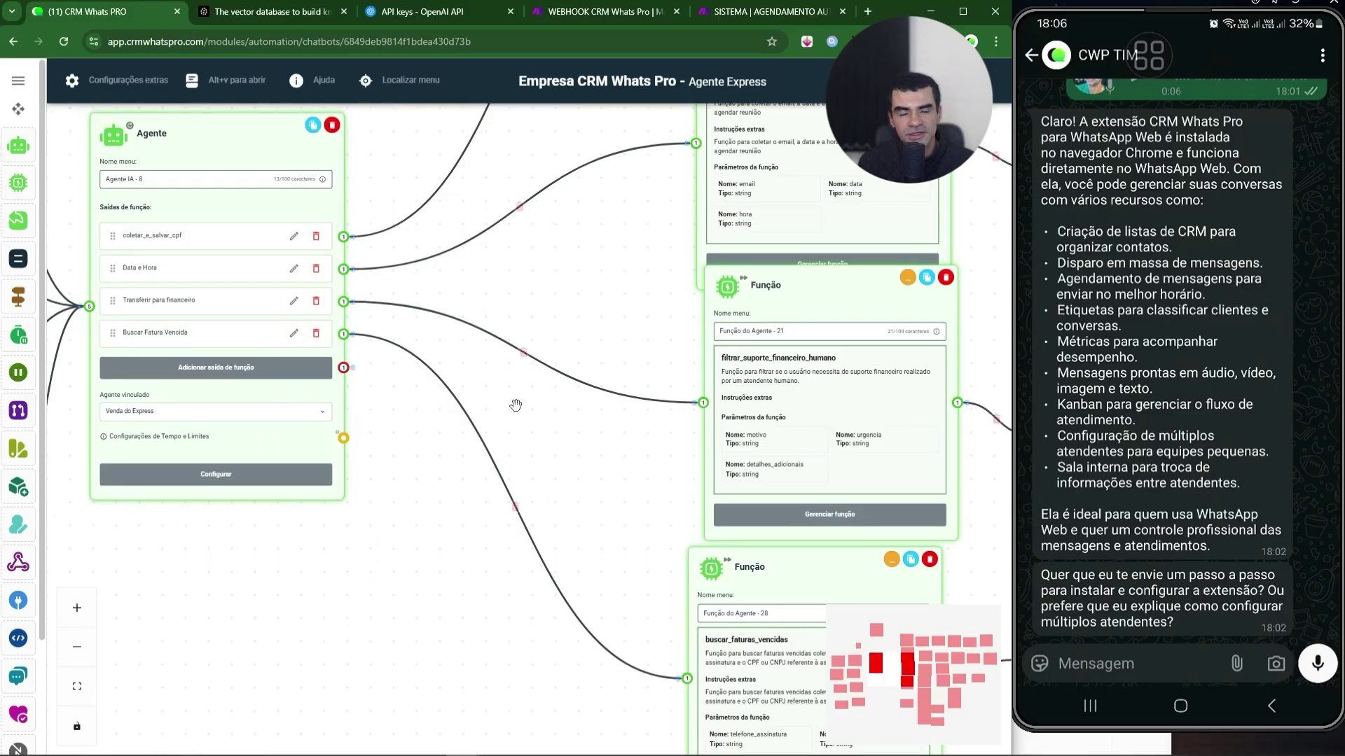
{"action": "left_click_drag", "start_coordinate": [510, 406], "coordinate": [175, 242]}
{"action": "left_click", "coordinate": [438, 614]}
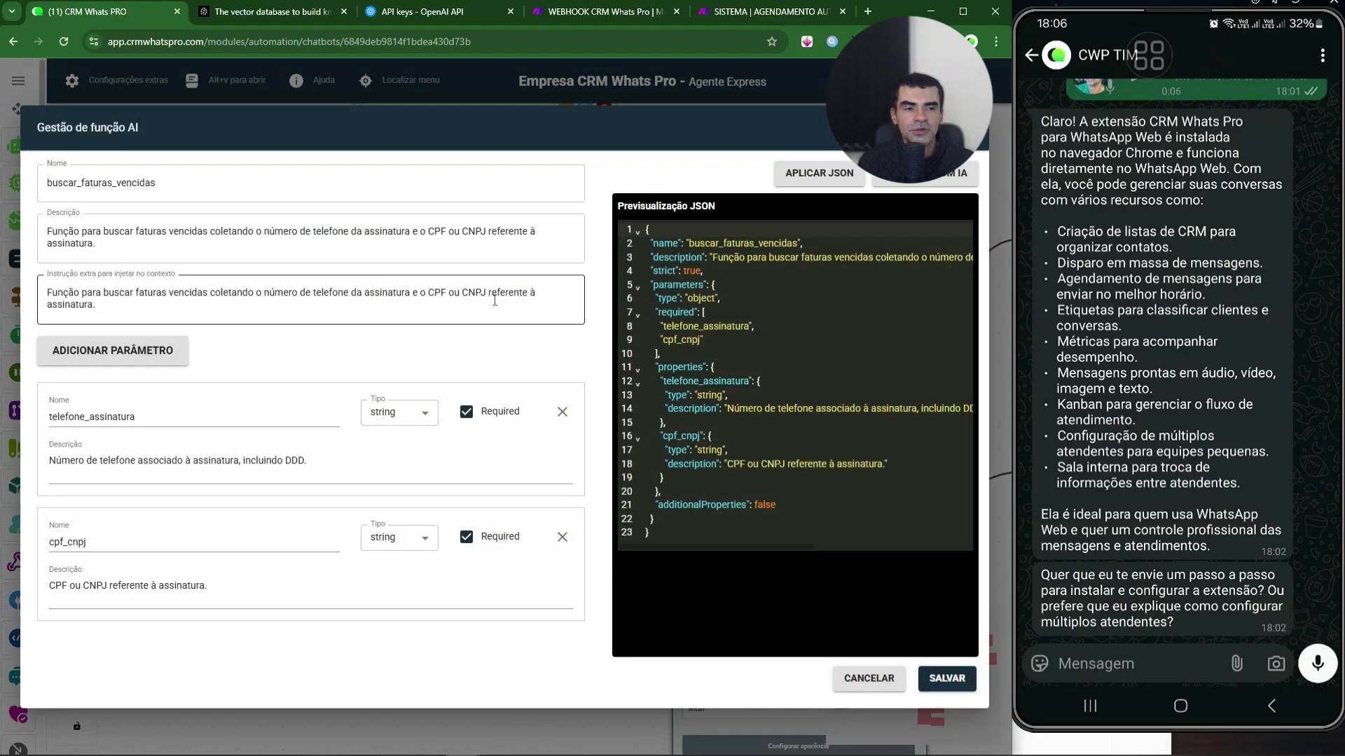
{"action": "left_click", "coordinate": [869, 678]}
{"action": "scroll", "coordinate": [651, 546], "scroll_direction": "right", "scroll_amount": 5}
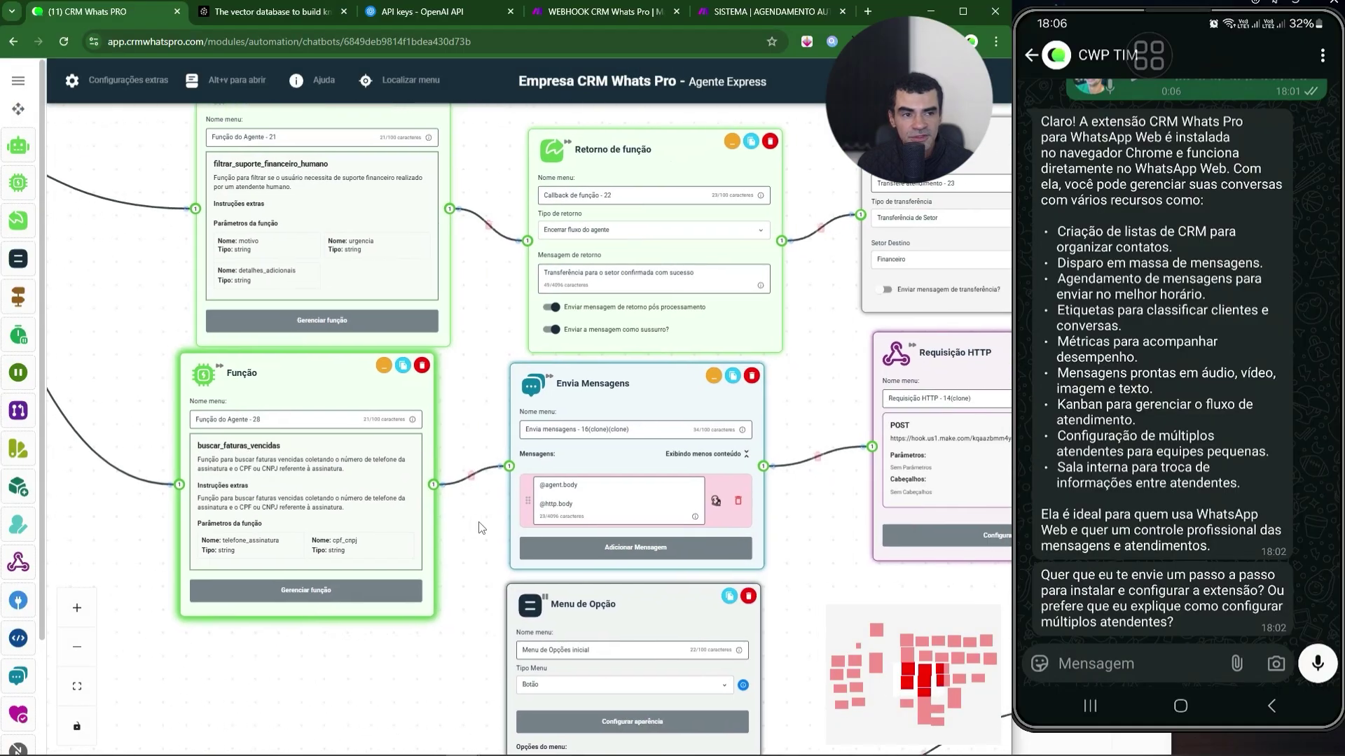
{"action": "scroll", "coordinate": [629, 488], "scroll_direction": "right", "scroll_amount": 5}
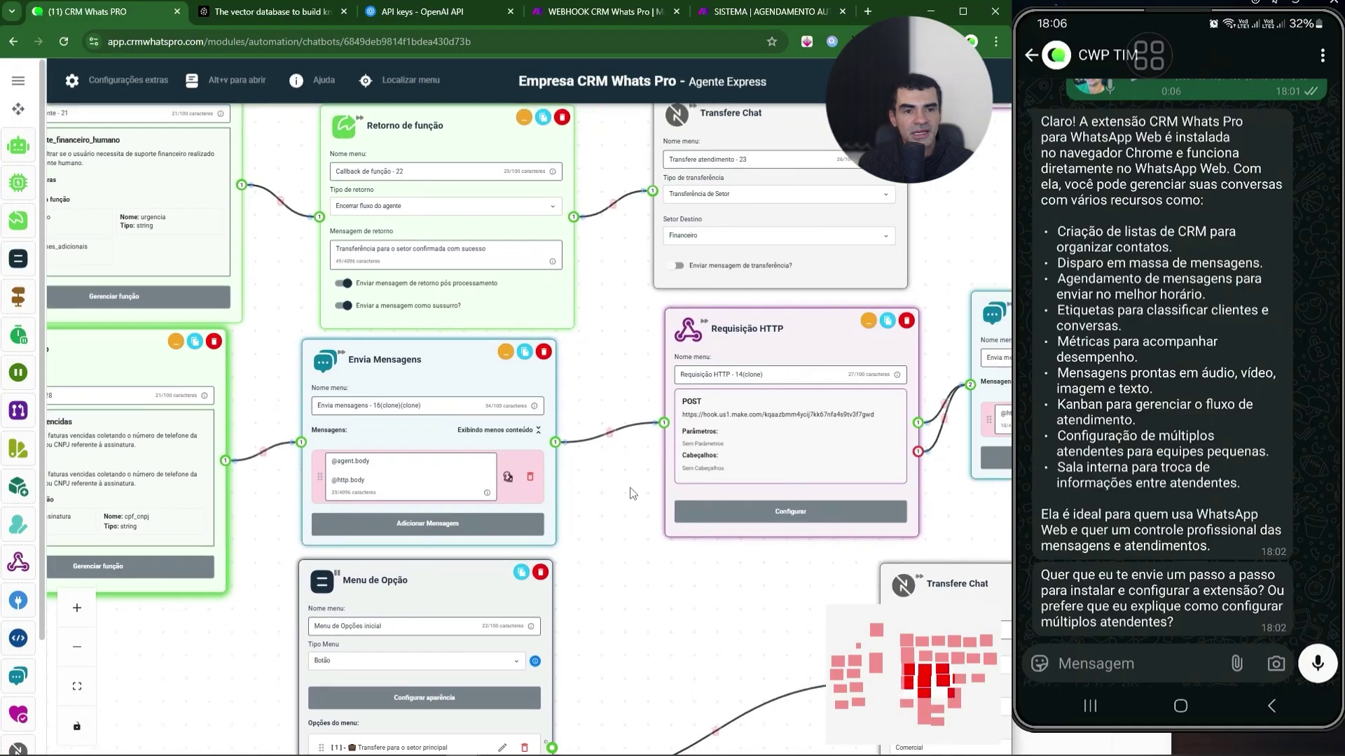
{"action": "scroll", "coordinate": [628, 487], "scroll_direction": "right", "scroll_amount": 1}
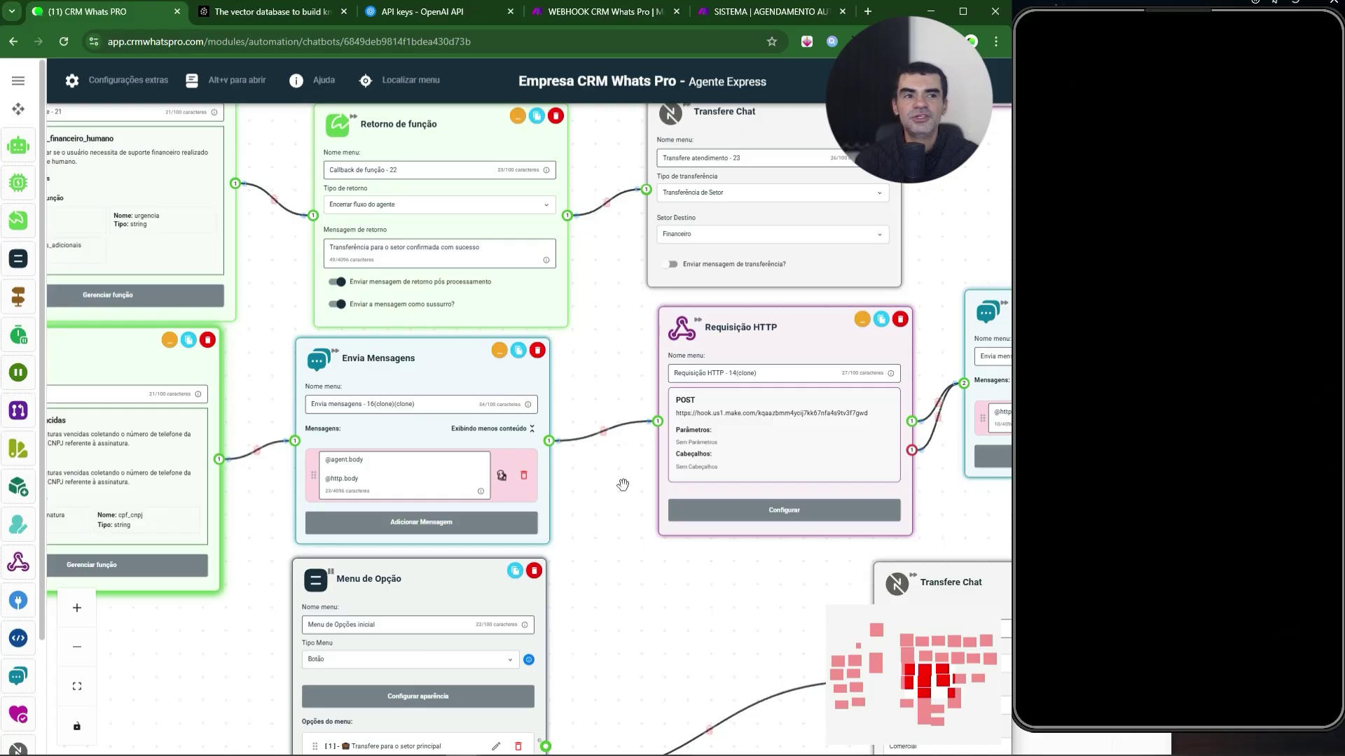
{"action": "left_click_drag", "start_coordinate": [291, 312], "coordinate": [938, 399]}
{"action": "left_click_drag", "start_coordinate": [357, 324], "coordinate": [661, 499]}
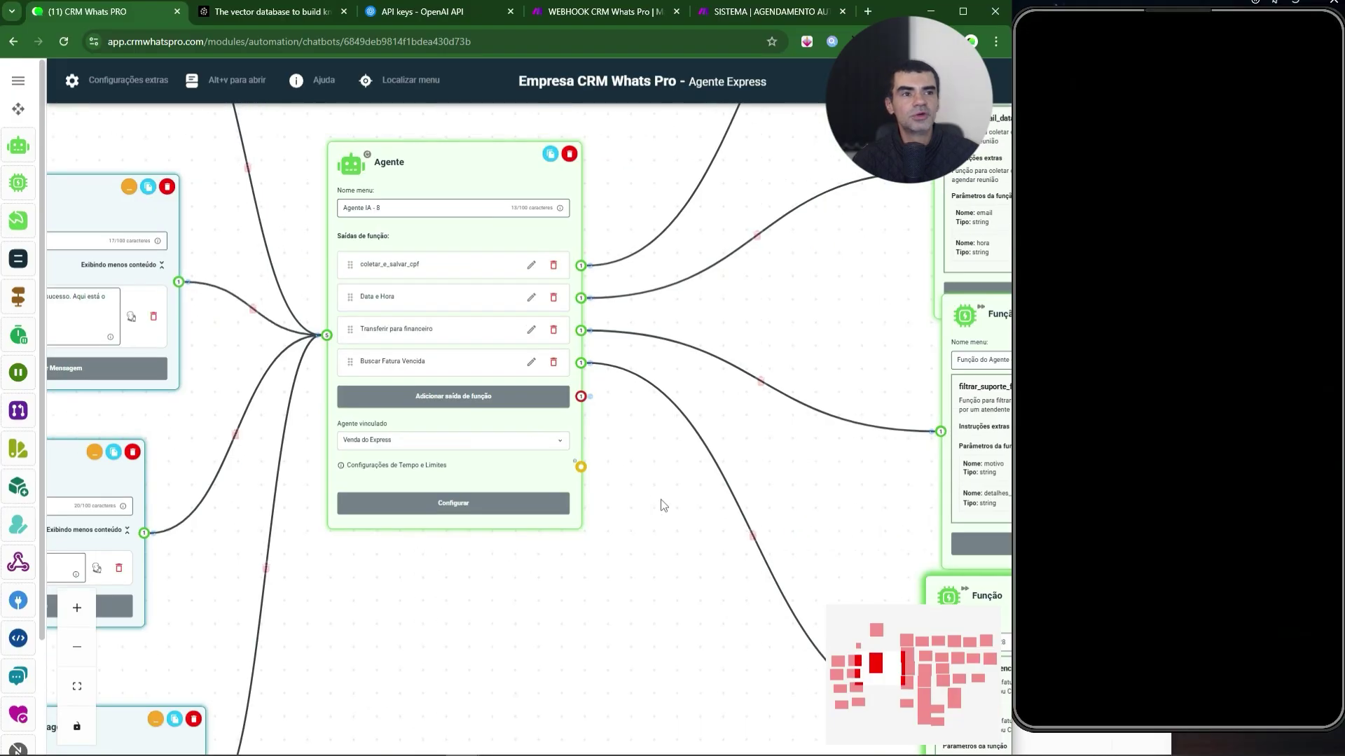
{"action": "scroll", "coordinate": [670, 451], "scroll_direction": "down", "scroll_amount": 1}
{"action": "left_click_drag", "start_coordinate": [799, 316], "coordinate": [753, 381]}
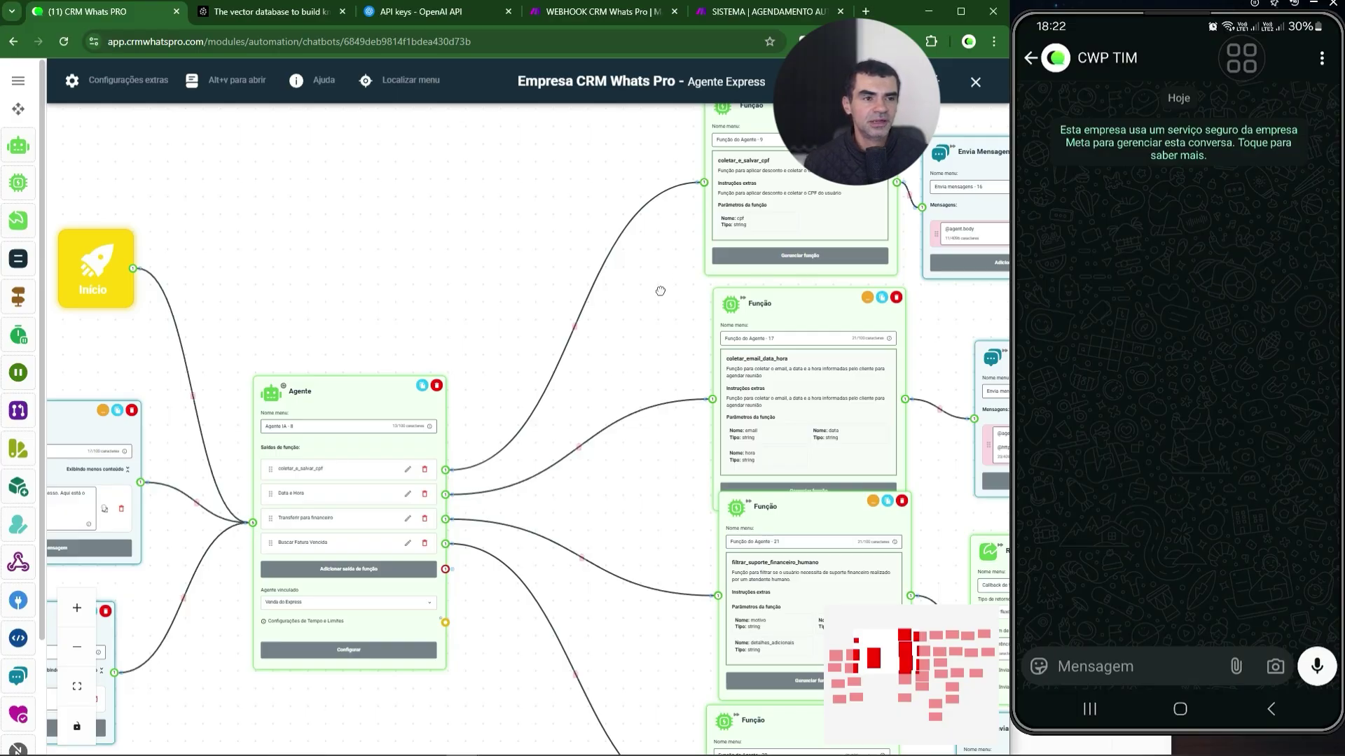
{"action": "left_click_drag", "start_coordinate": [661, 290], "coordinate": [281, 444]}
{"action": "scroll", "coordinate": [346, 408], "scroll_direction": "up", "scroll_amount": 4}
{"action": "left_click", "coordinate": [490, 465]}
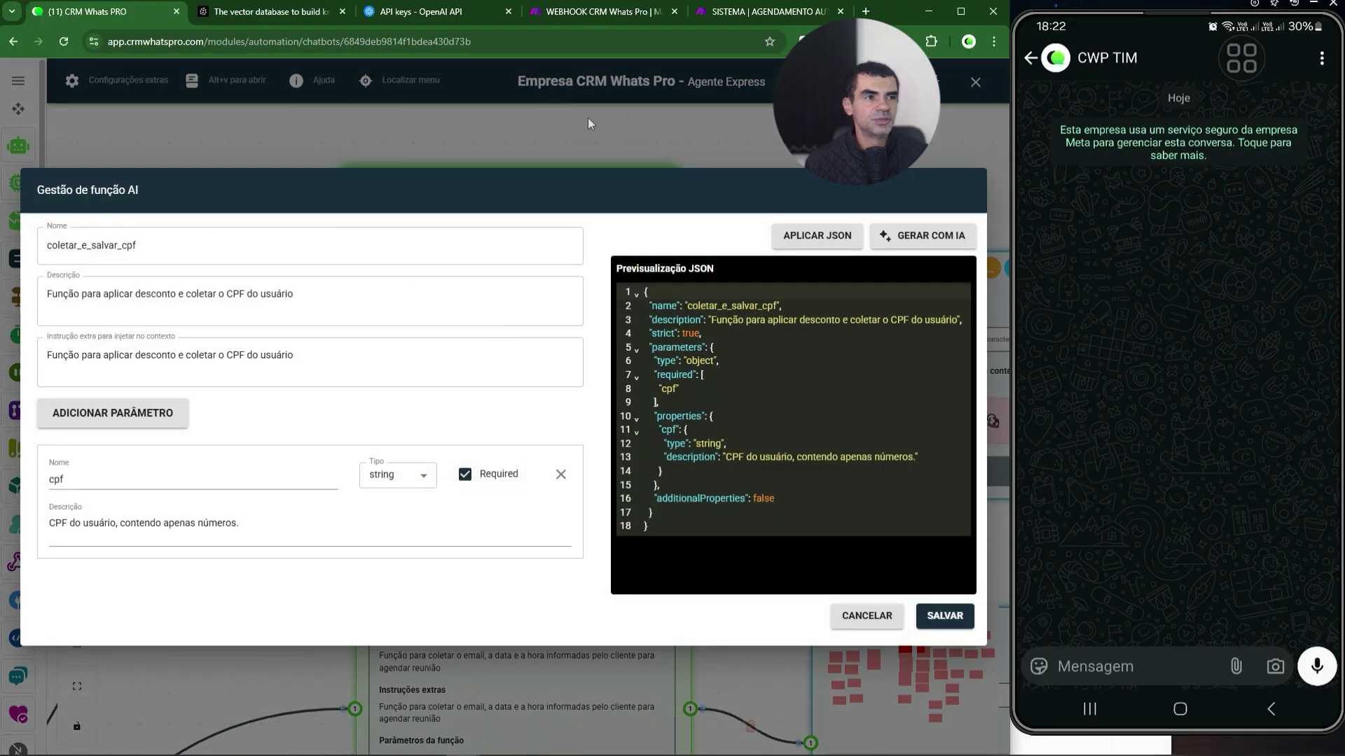
{"action": "left_click", "coordinate": [587, 124]}
{"action": "left_click_drag", "start_coordinate": [753, 181], "coordinate": [430, 171]}
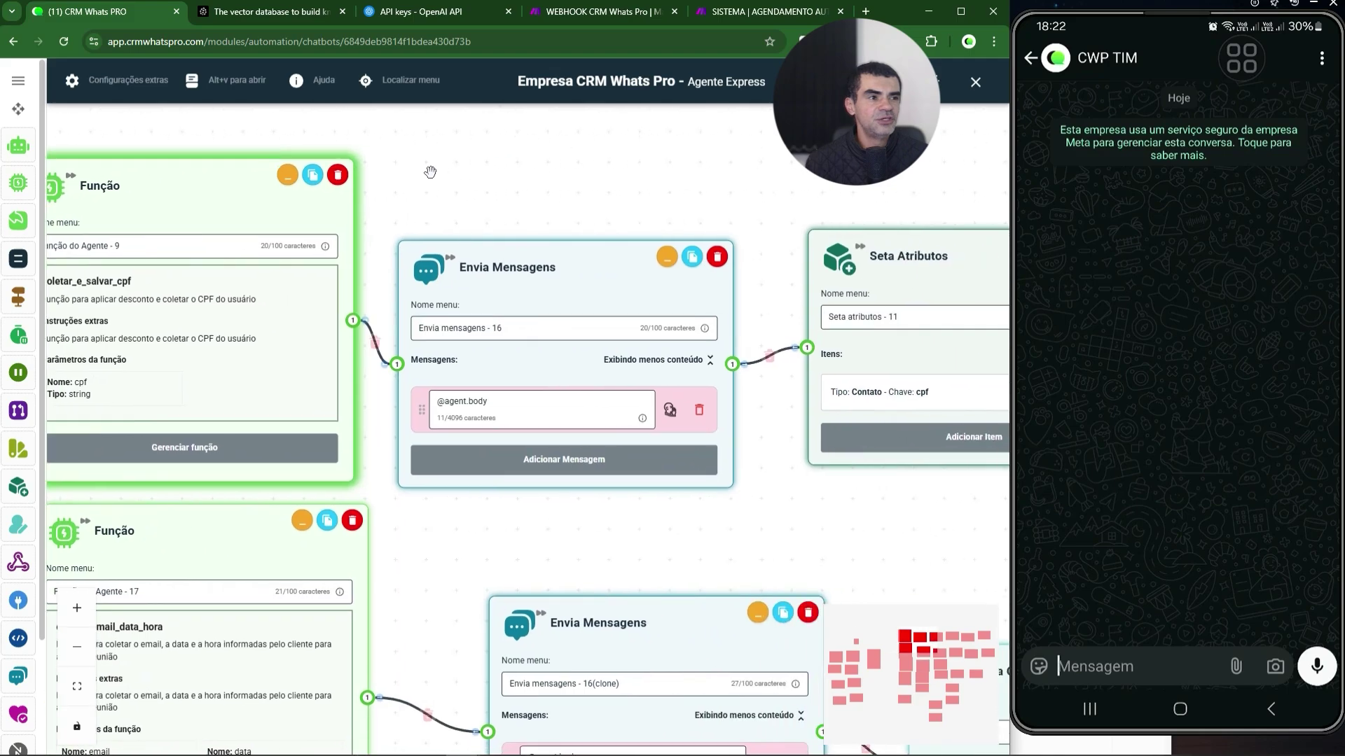
{"action": "left_click_drag", "start_coordinate": [840, 160], "coordinate": [414, 186]}
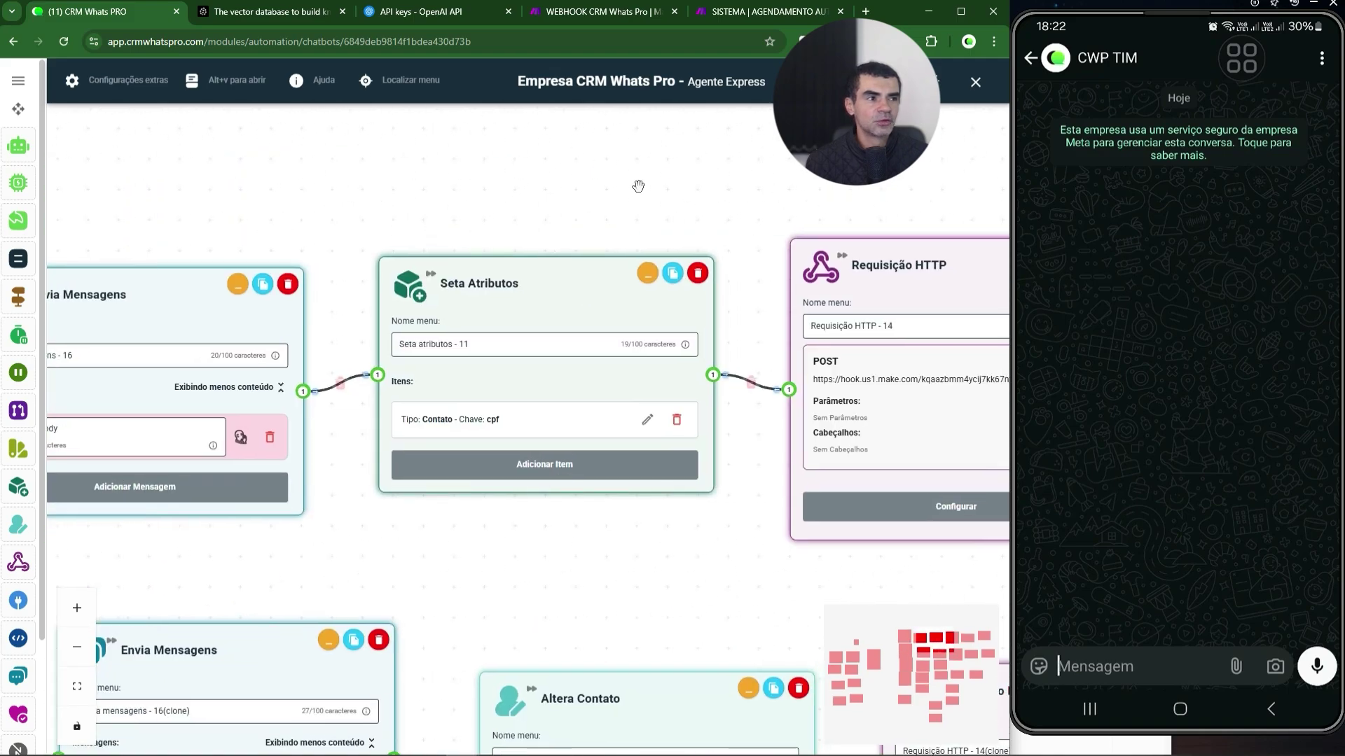
{"action": "left_click_drag", "start_coordinate": [638, 185], "coordinate": [268, 158]}
{"action": "left_click_drag", "start_coordinate": [641, 157], "coordinate": [516, 171]}
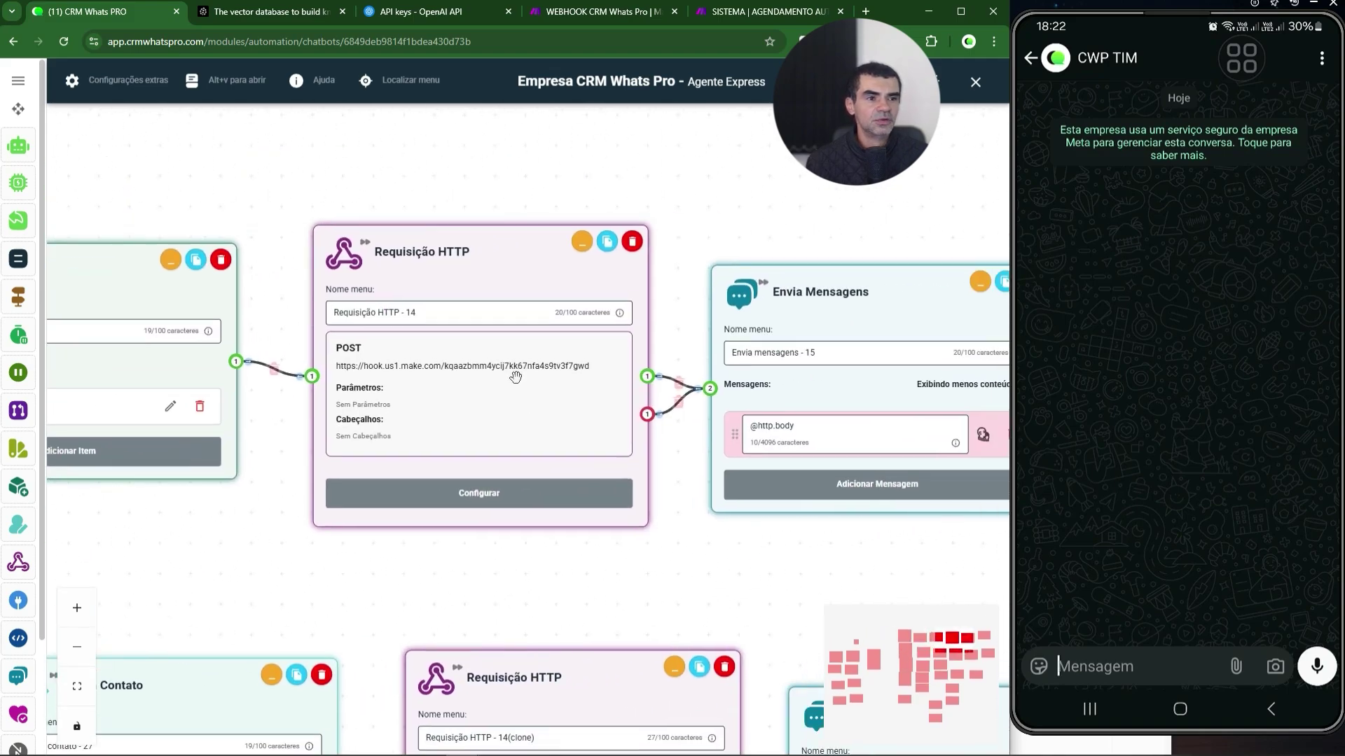
{"action": "left_click", "coordinate": [499, 494]}
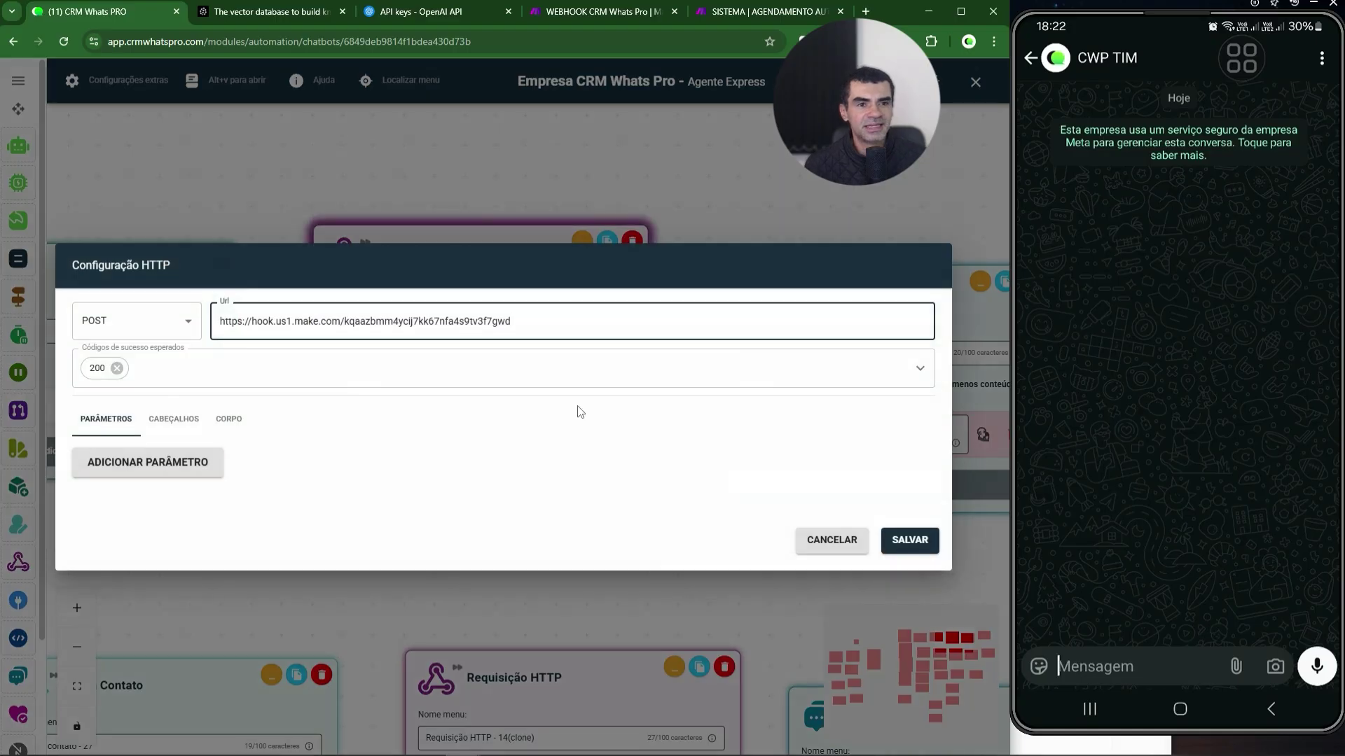
{"action": "left_click", "coordinate": [229, 418]}
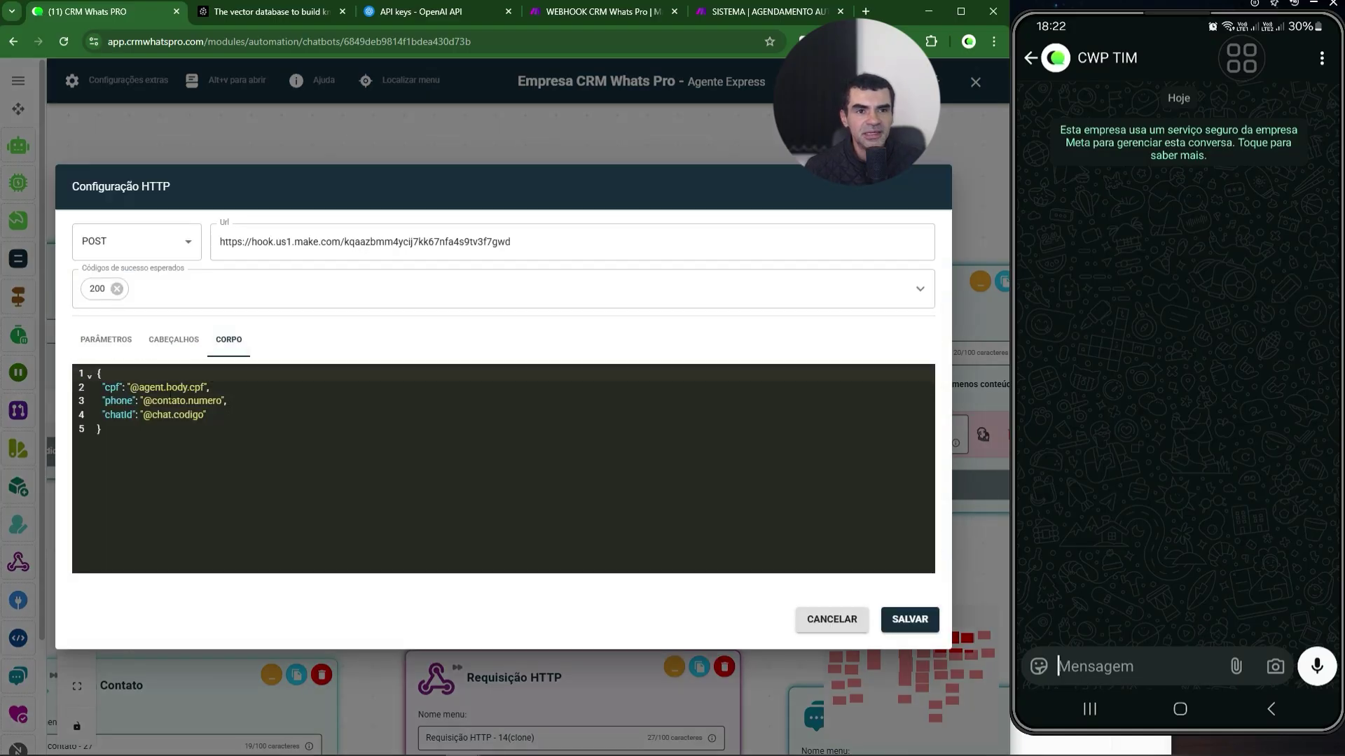
{"action": "left_click_drag", "start_coordinate": [204, 387], "coordinate": [130, 387]}
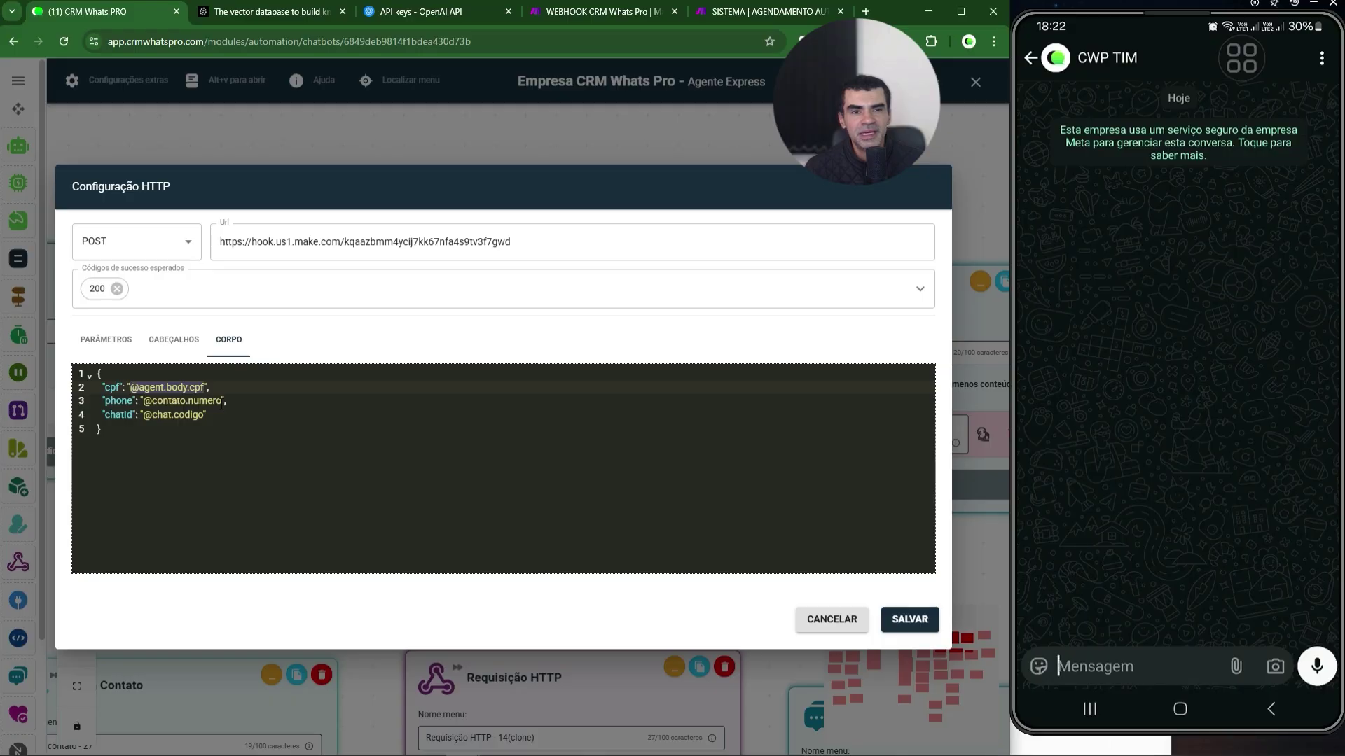
{"action": "left_click_drag", "start_coordinate": [221, 401], "coordinate": [143, 415]}
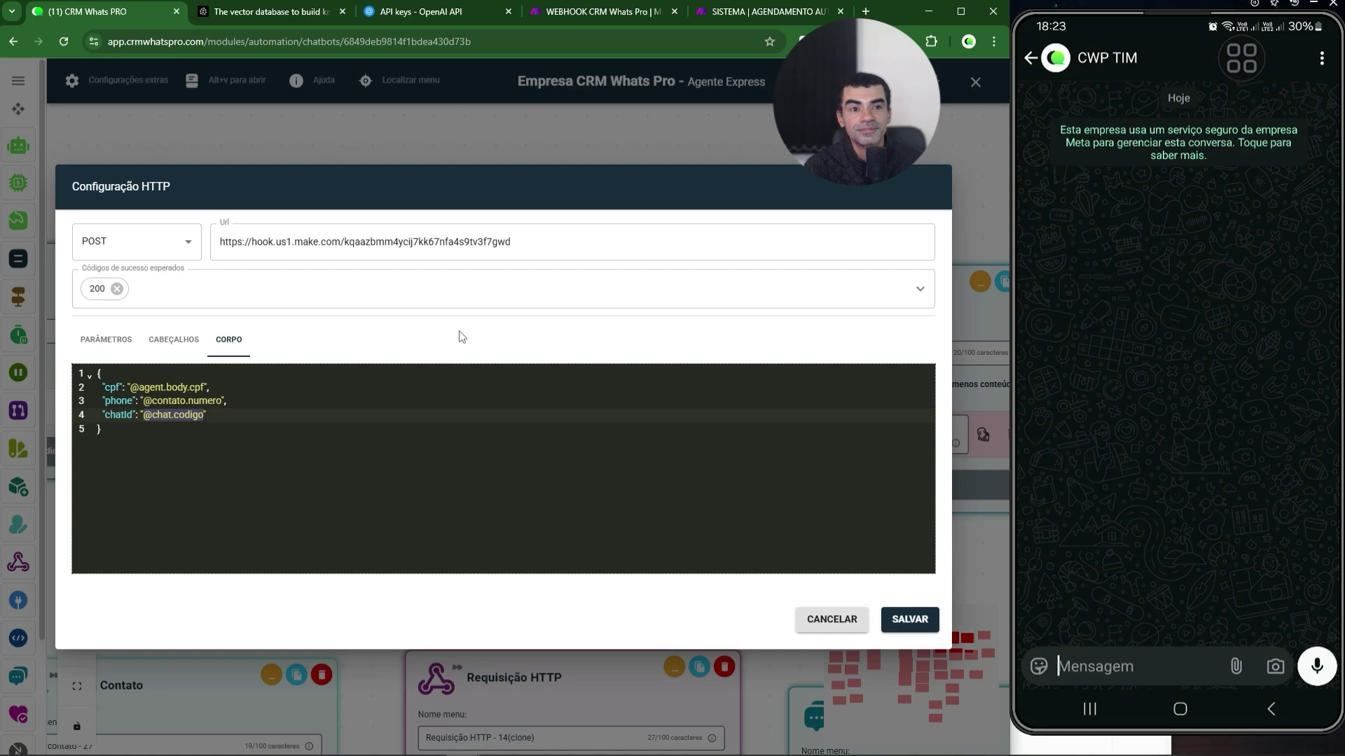
{"action": "left_click_drag", "start_coordinate": [553, 241], "coordinate": [234, 243]}
{"action": "left_click", "coordinate": [180, 373]}
{"action": "key", "text": "ctrl+a"}
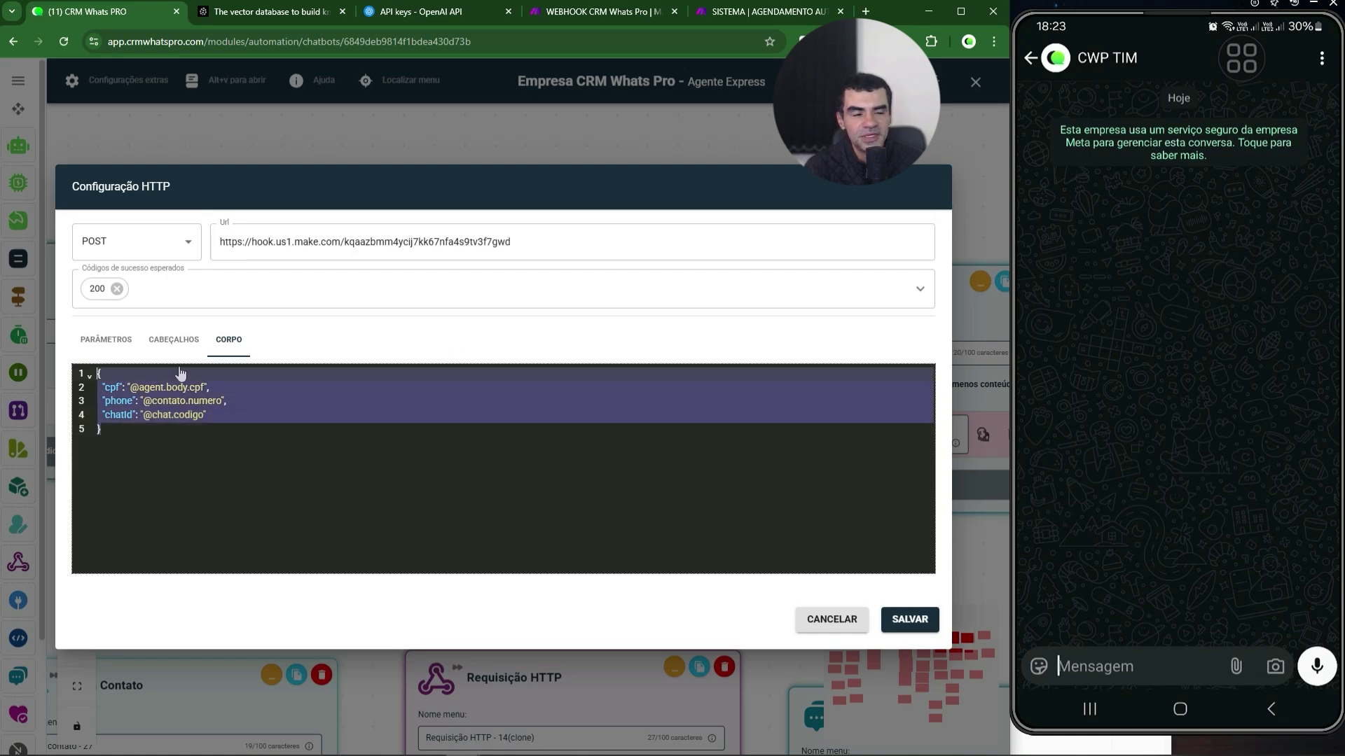
{"action": "left_click", "coordinate": [830, 620]}
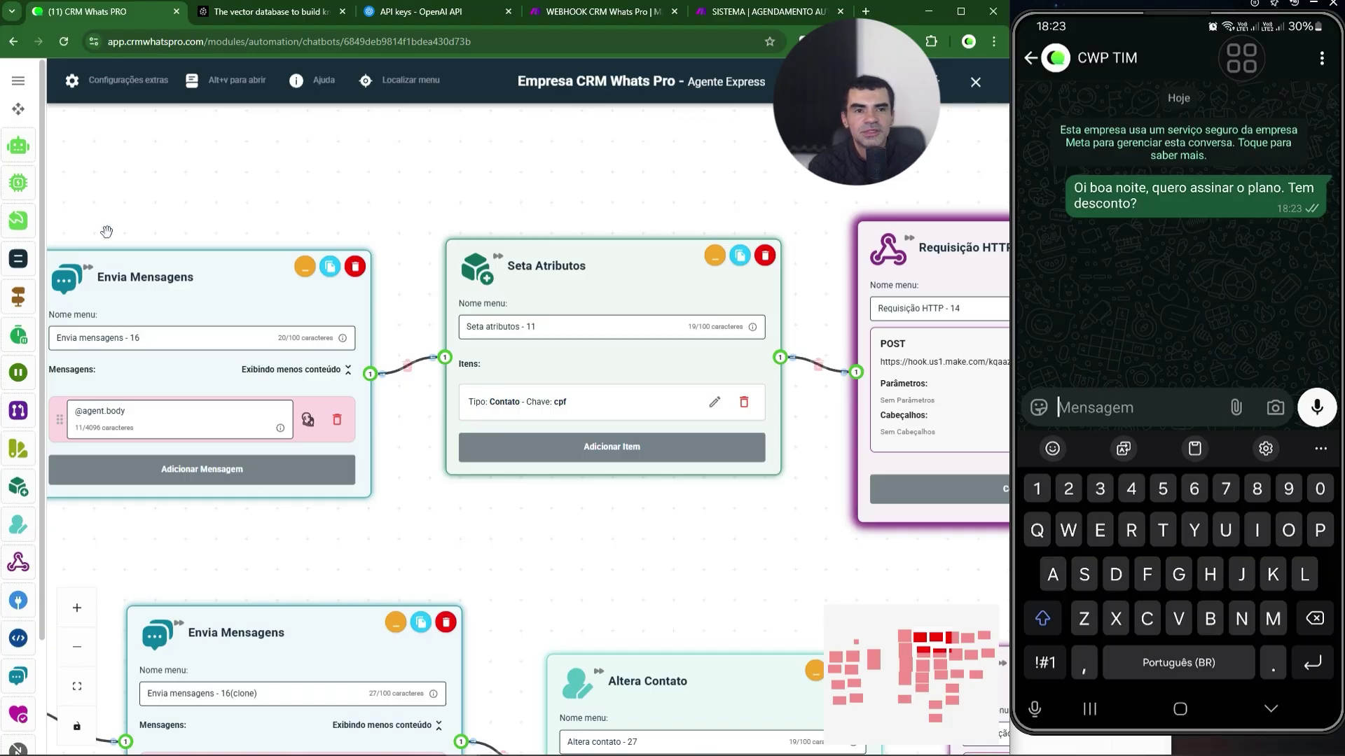
- Inspect the Agente and Função nodes, then send 'Já gerei a fatura. Posso falar o cpf?' over WhatsApp
{"action": "left_click_drag", "start_coordinate": [144, 195], "coordinate": [620, 188]}
{"action": "left_click_drag", "start_coordinate": [520, 204], "coordinate": [689, 189]}
{"action": "left_click_drag", "start_coordinate": [209, 454], "coordinate": [460, 298]}
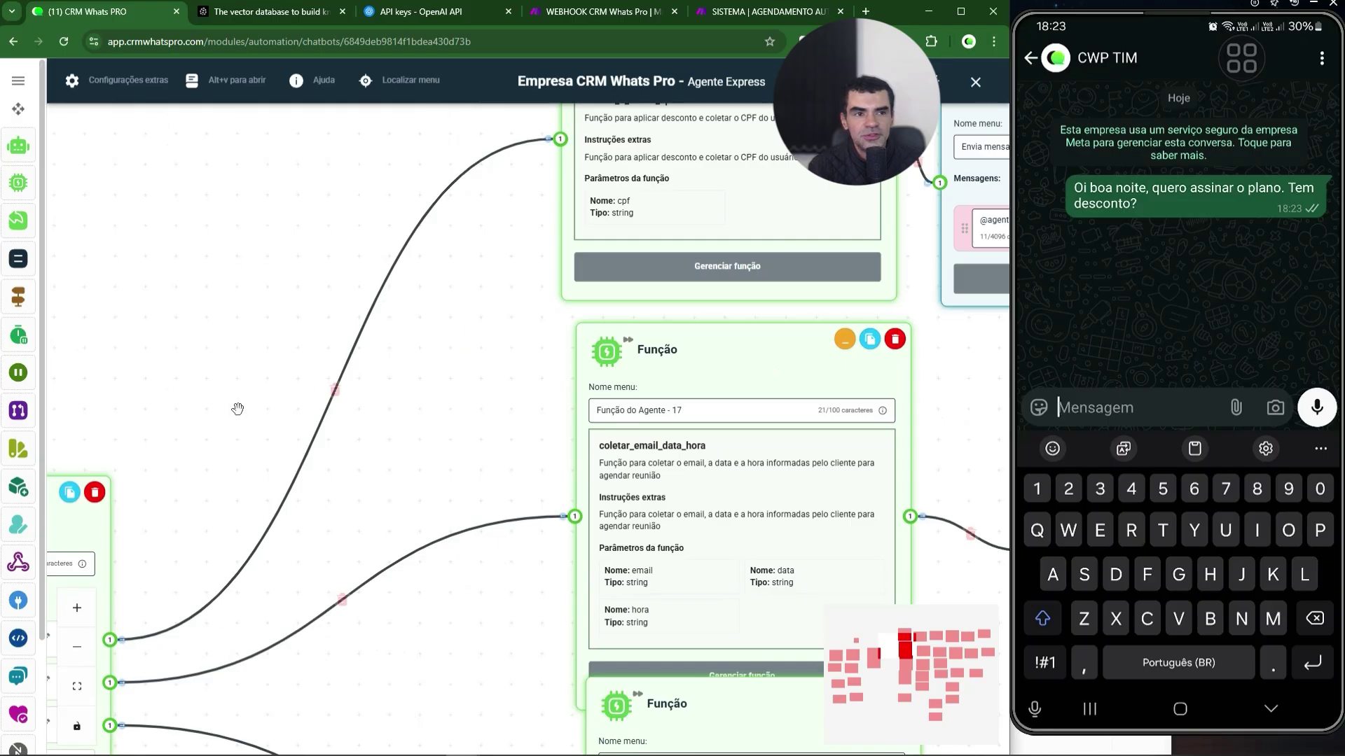
{"action": "left_click_drag", "start_coordinate": [214, 410], "coordinate": [496, 279]}
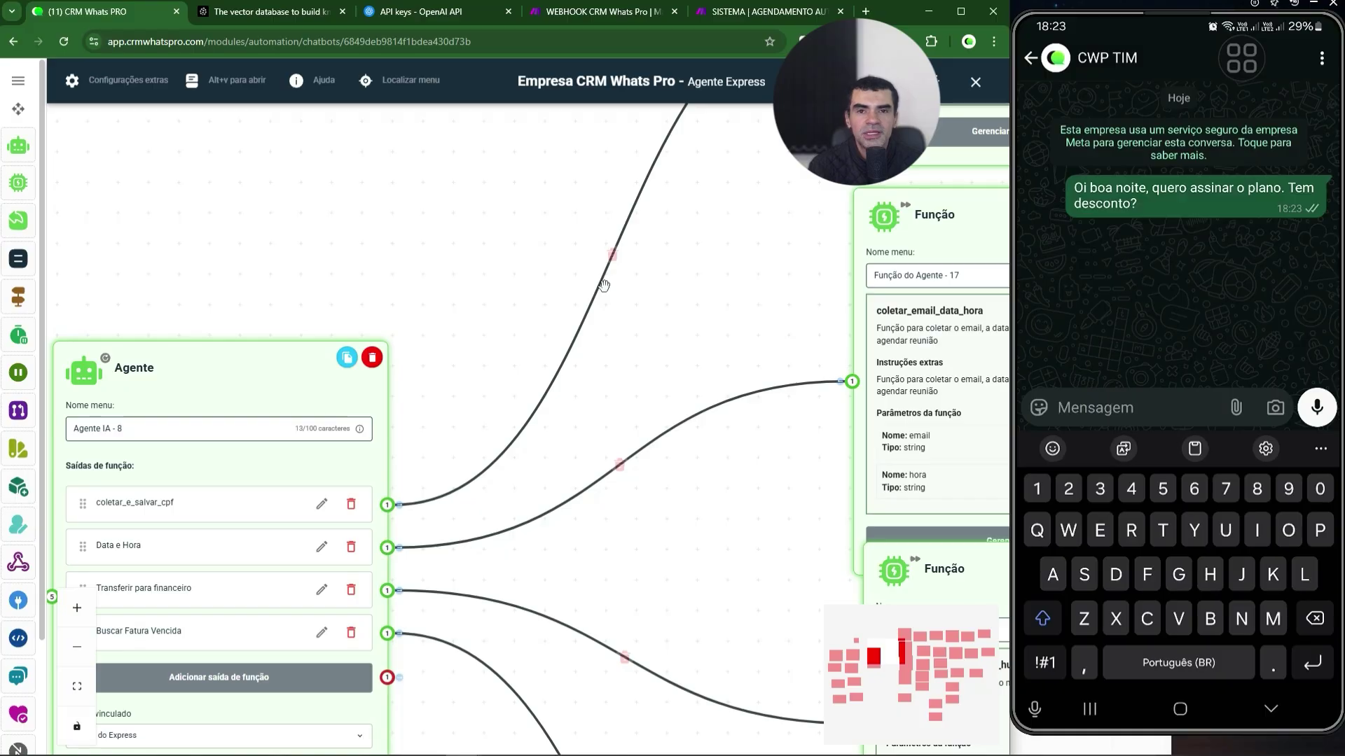
{"action": "left_click_drag", "start_coordinate": [727, 304], "coordinate": [527, 462]}
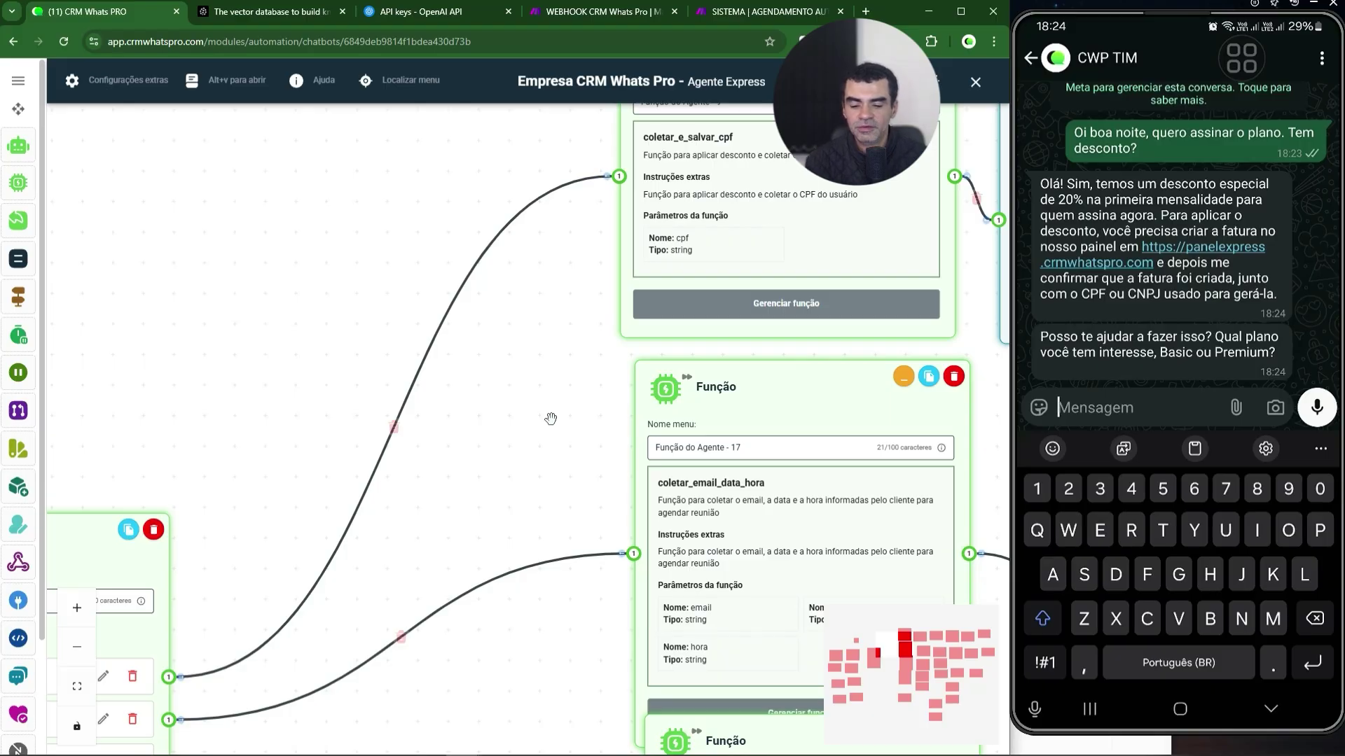
{"action": "type", "text": "Já"}
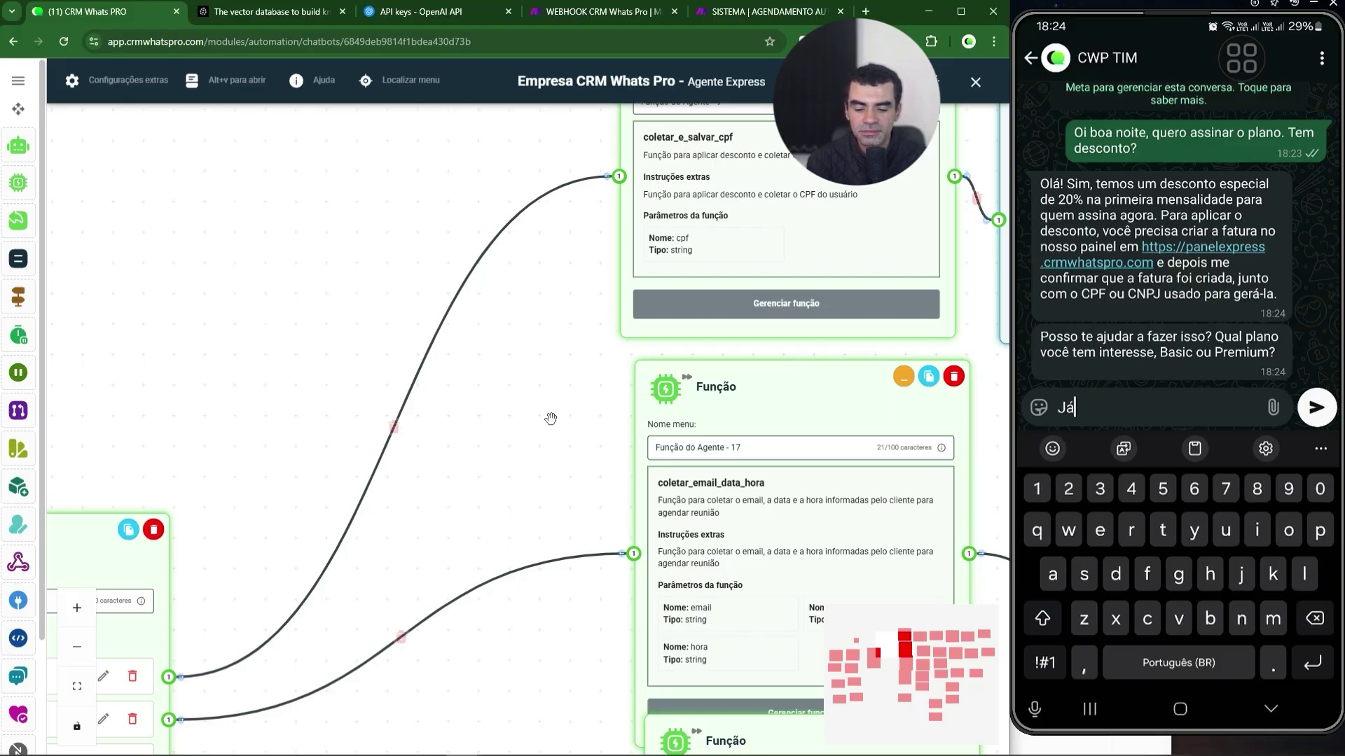
{"action": "type", "text": " gerei a fat"}
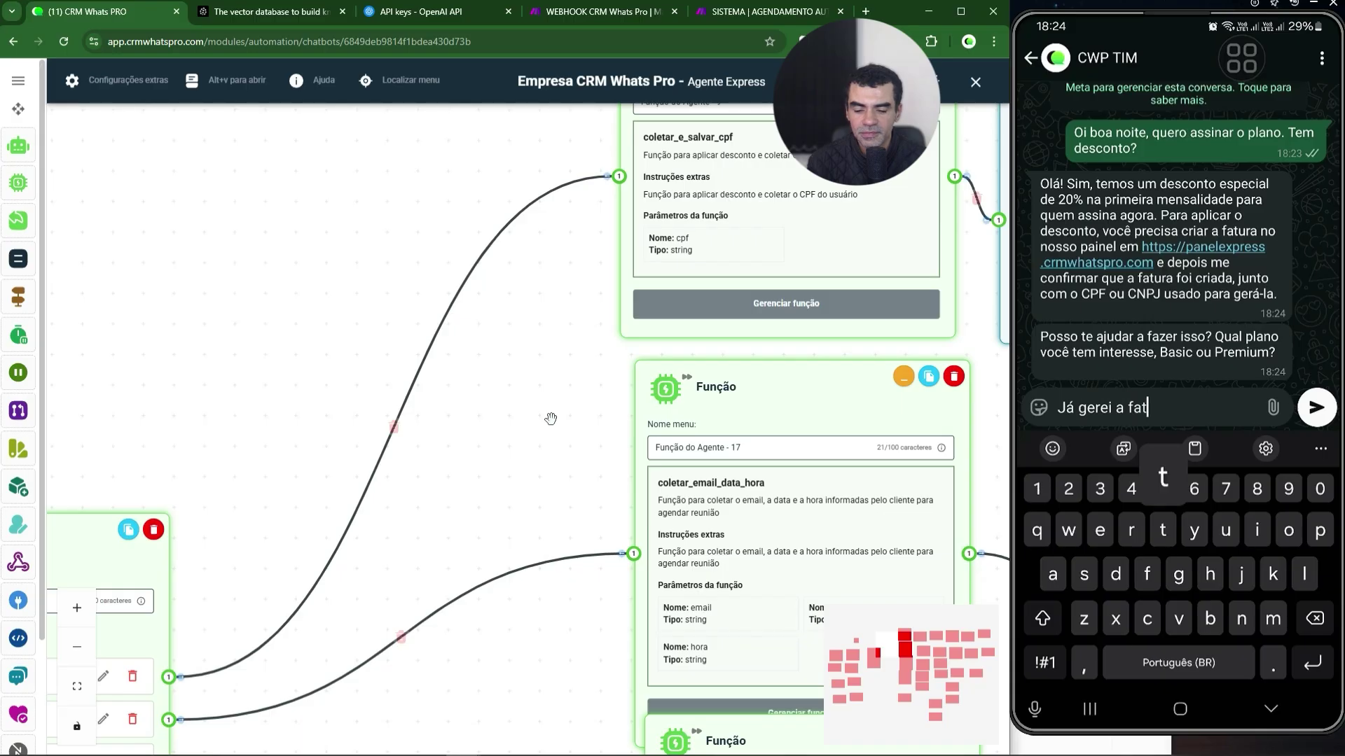
{"action": "type", "text": "ura. Posso "}
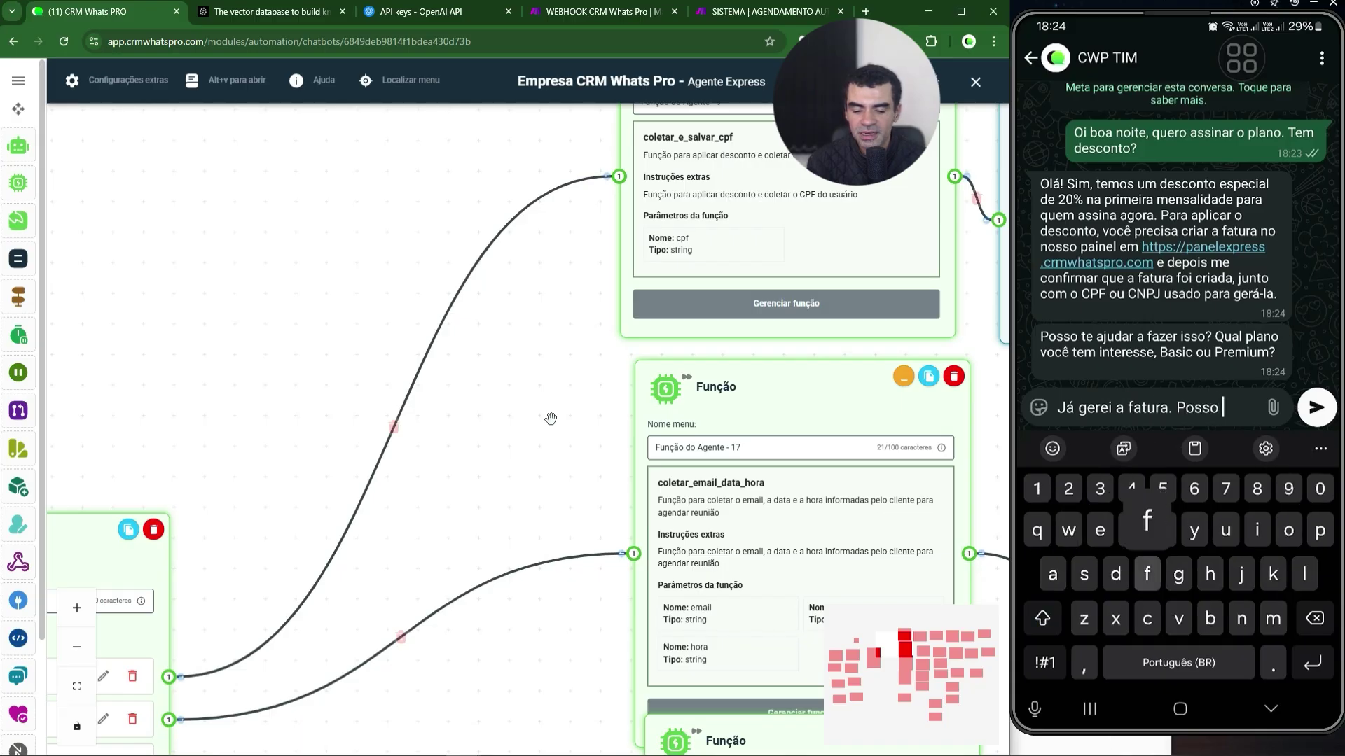
{"action": "type", "text": "falar o cp"}
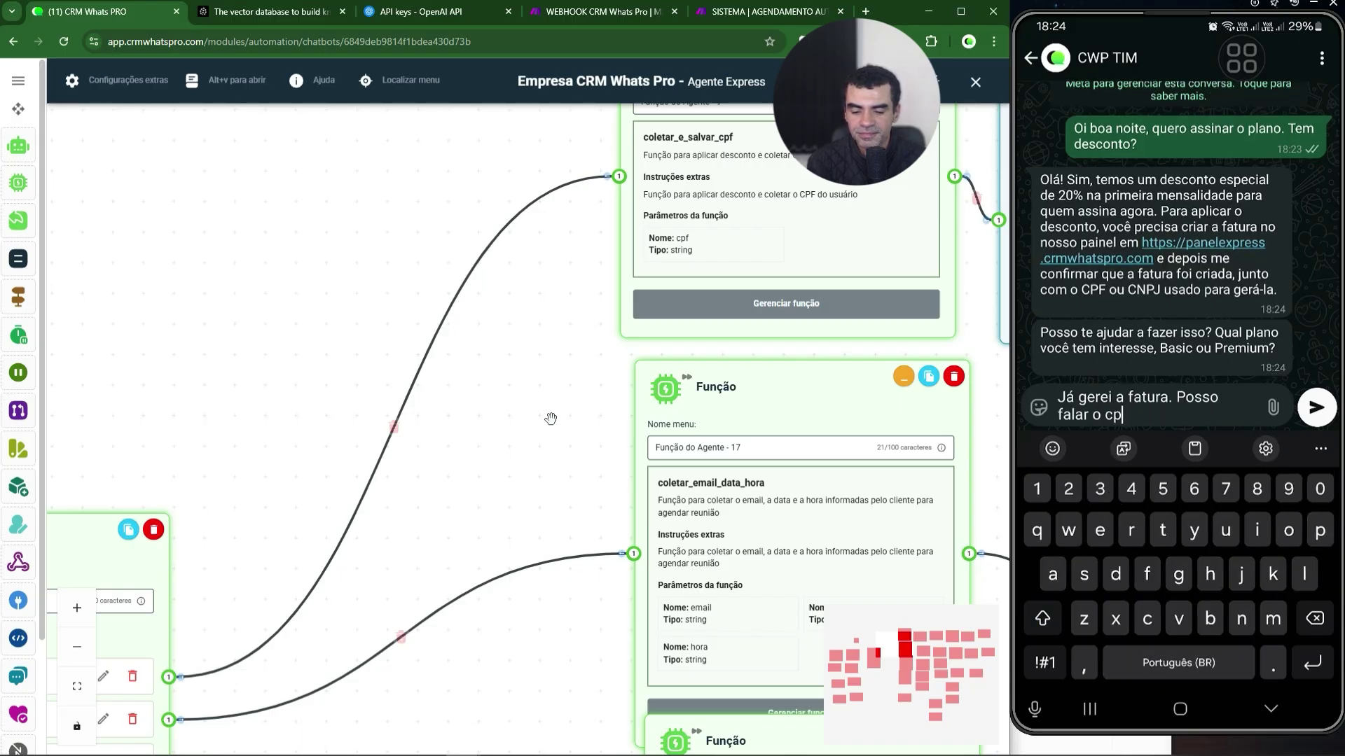
{"action": "type", "text": "f?"}
{"action": "key", "text": "Return"}
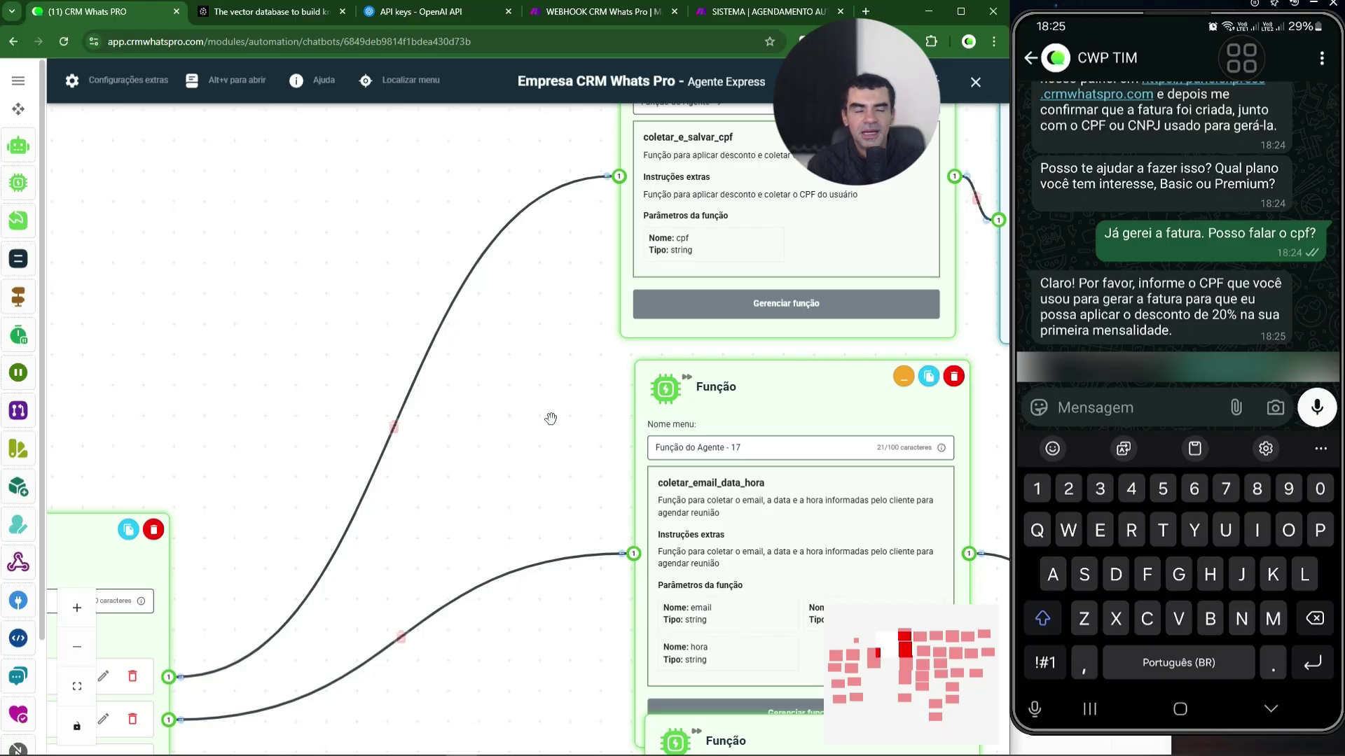
- Confirm the new Success run in the Make WEBHOOK history, checking the Seta Atributos and Requisição HTTP nodes
{"action": "left_click", "coordinate": [628, 14]}
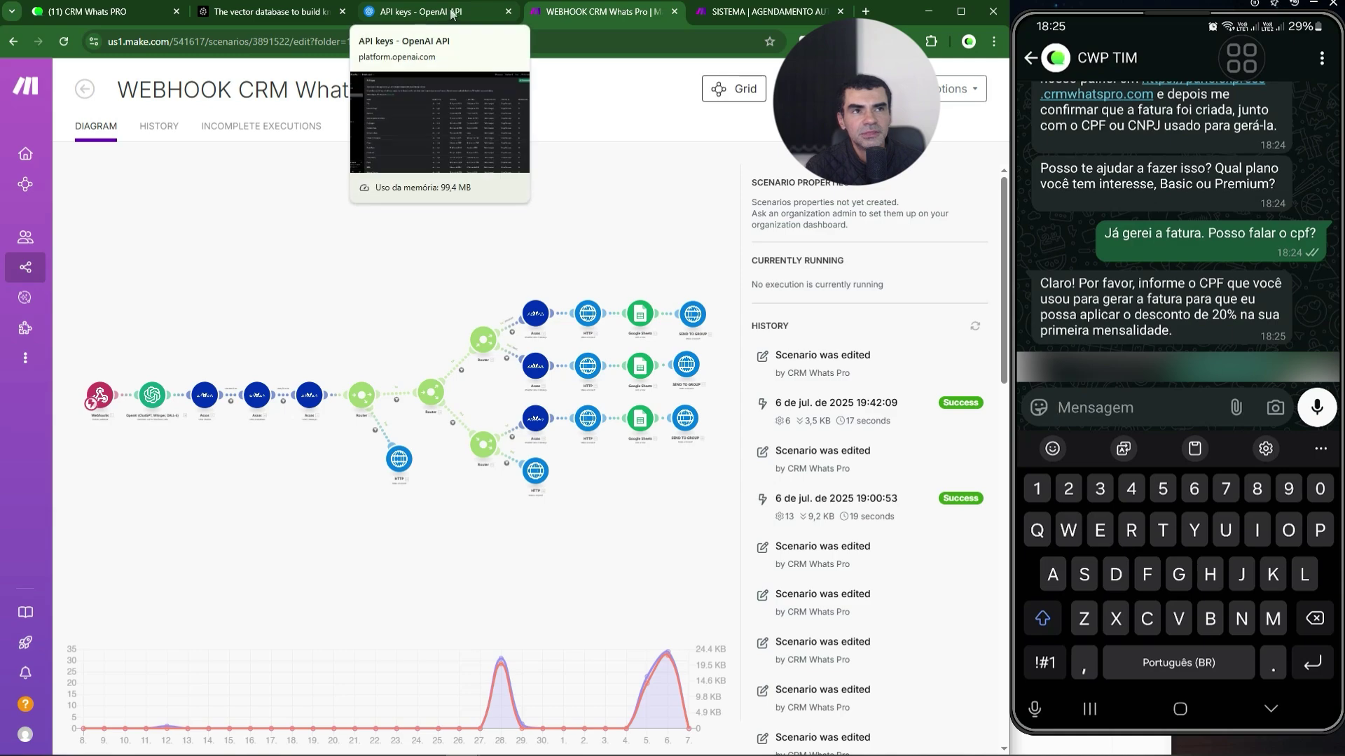
{"action": "left_click", "coordinate": [110, 13]}
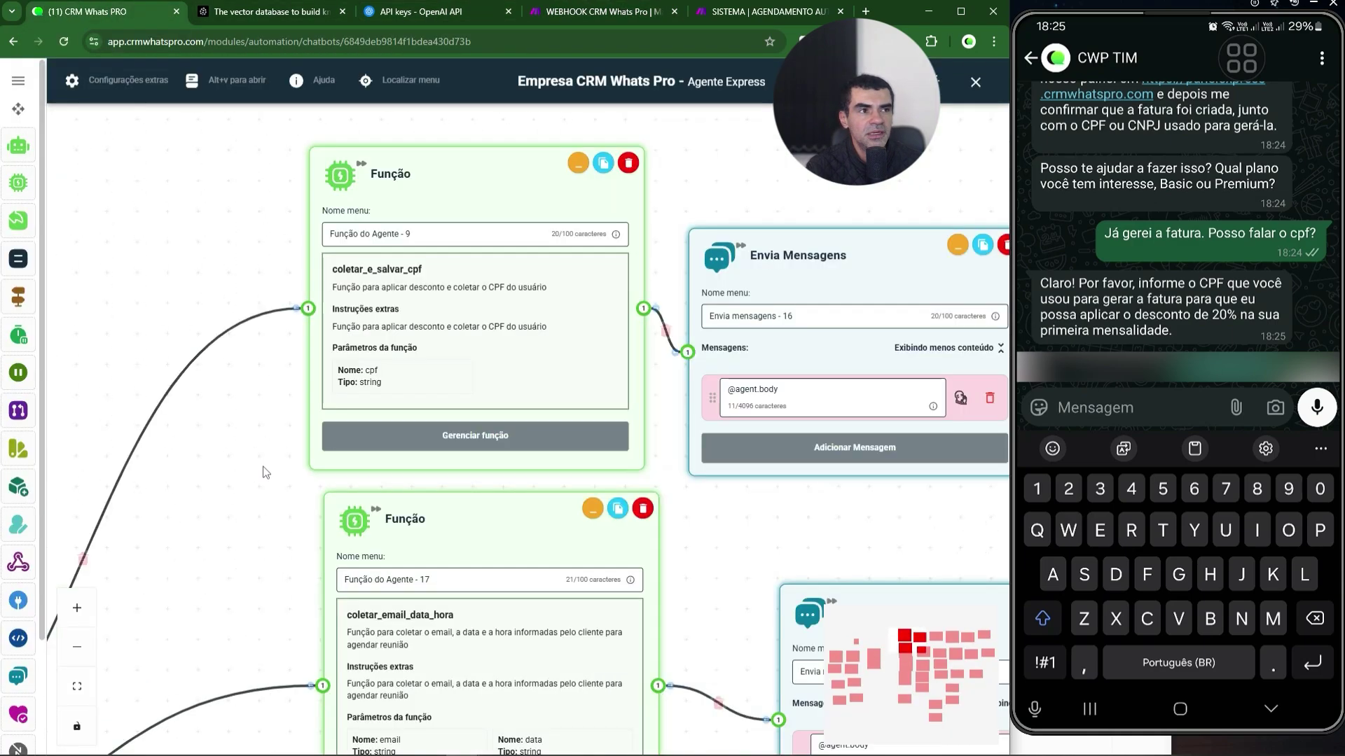
{"action": "left_click_drag", "start_coordinate": [924, 231], "coordinate": [414, 234]}
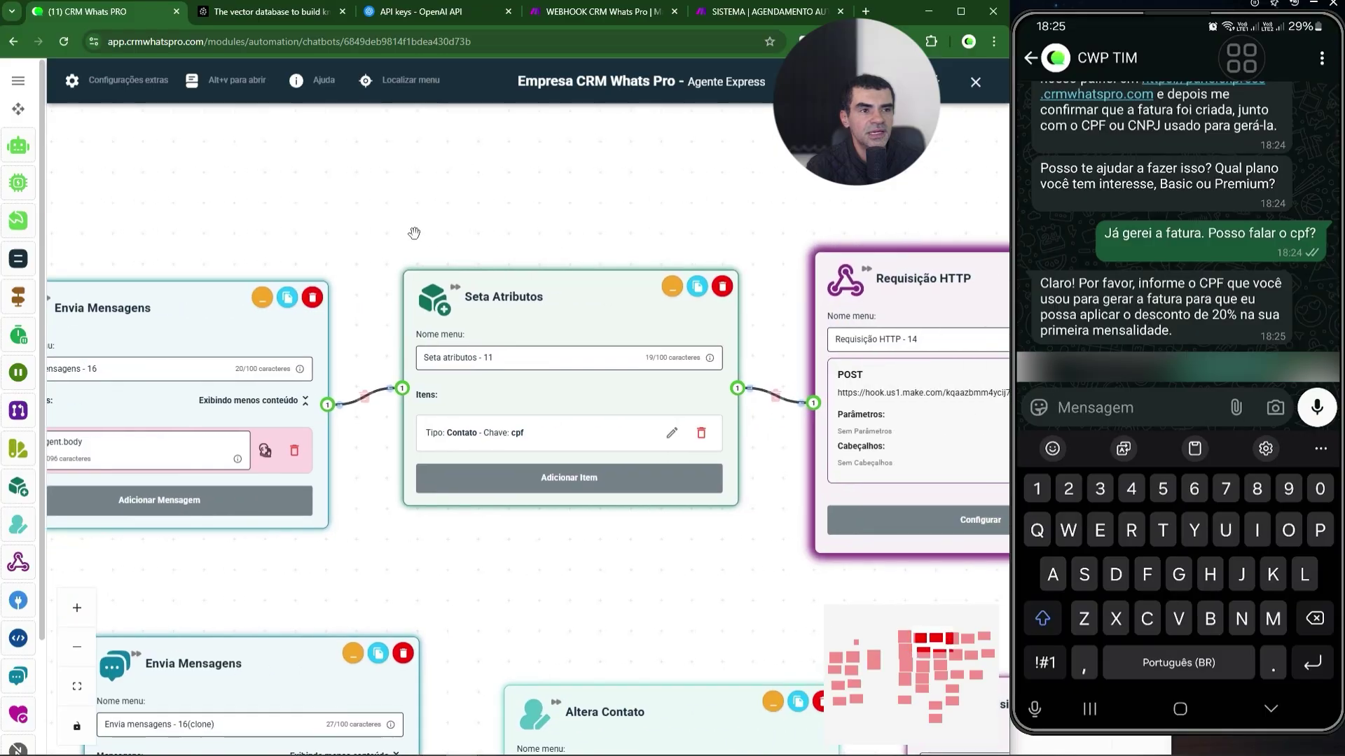
{"action": "left_click_drag", "start_coordinate": [750, 222], "coordinate": [521, 344]}
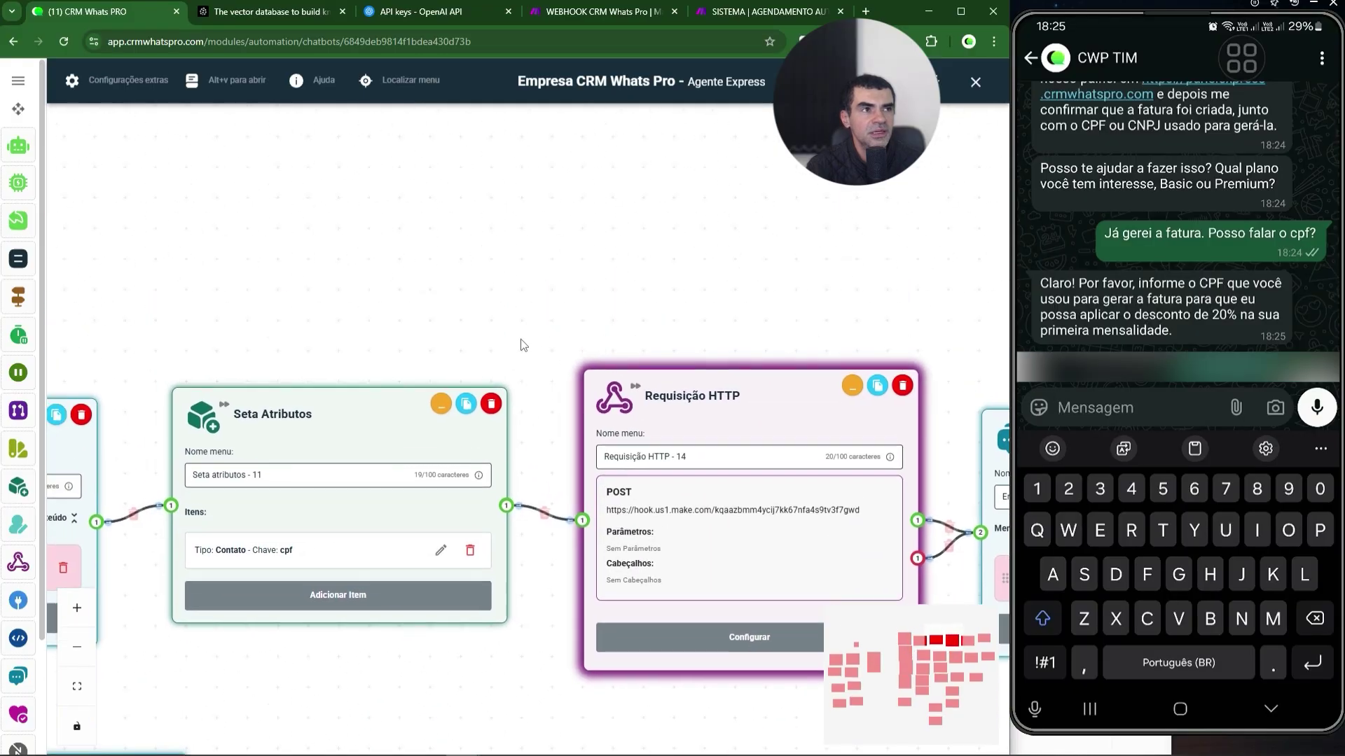
{"action": "left_click", "coordinate": [603, 15]}
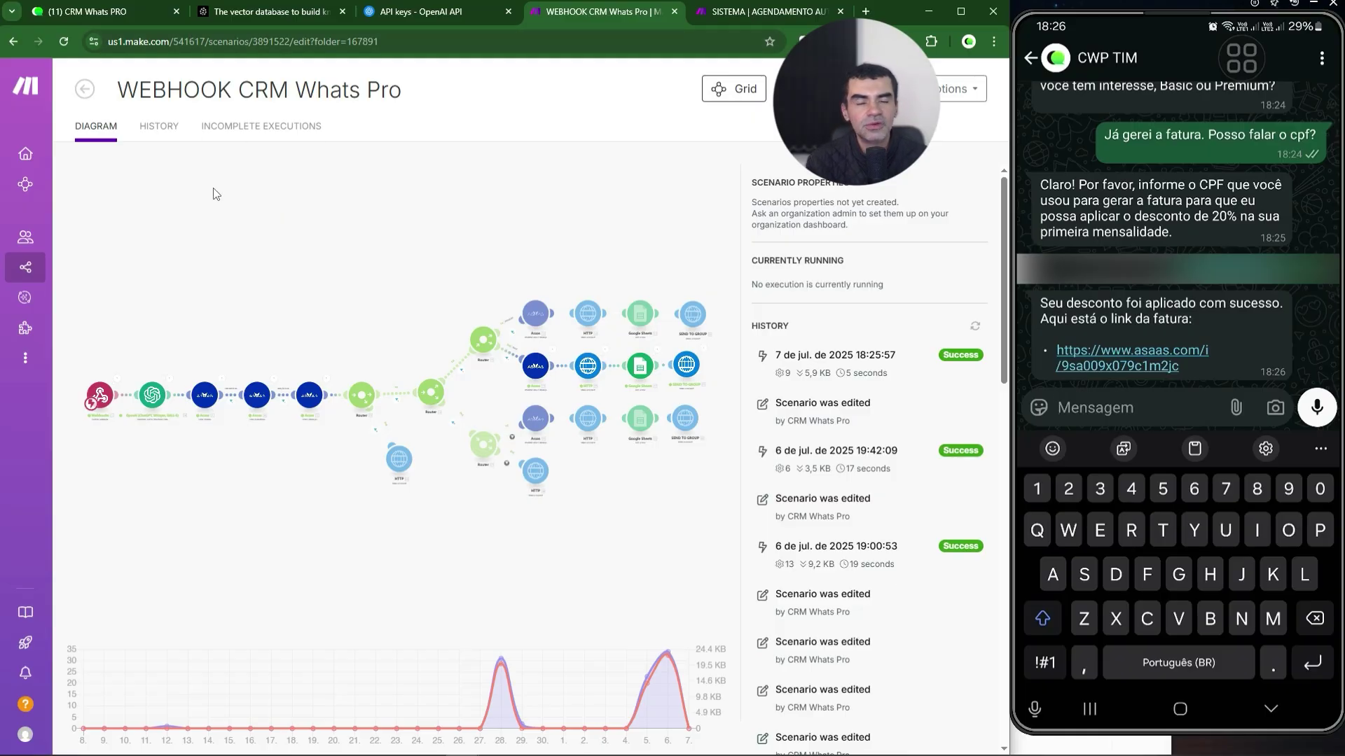
{"action": "left_click", "coordinate": [116, 14]}
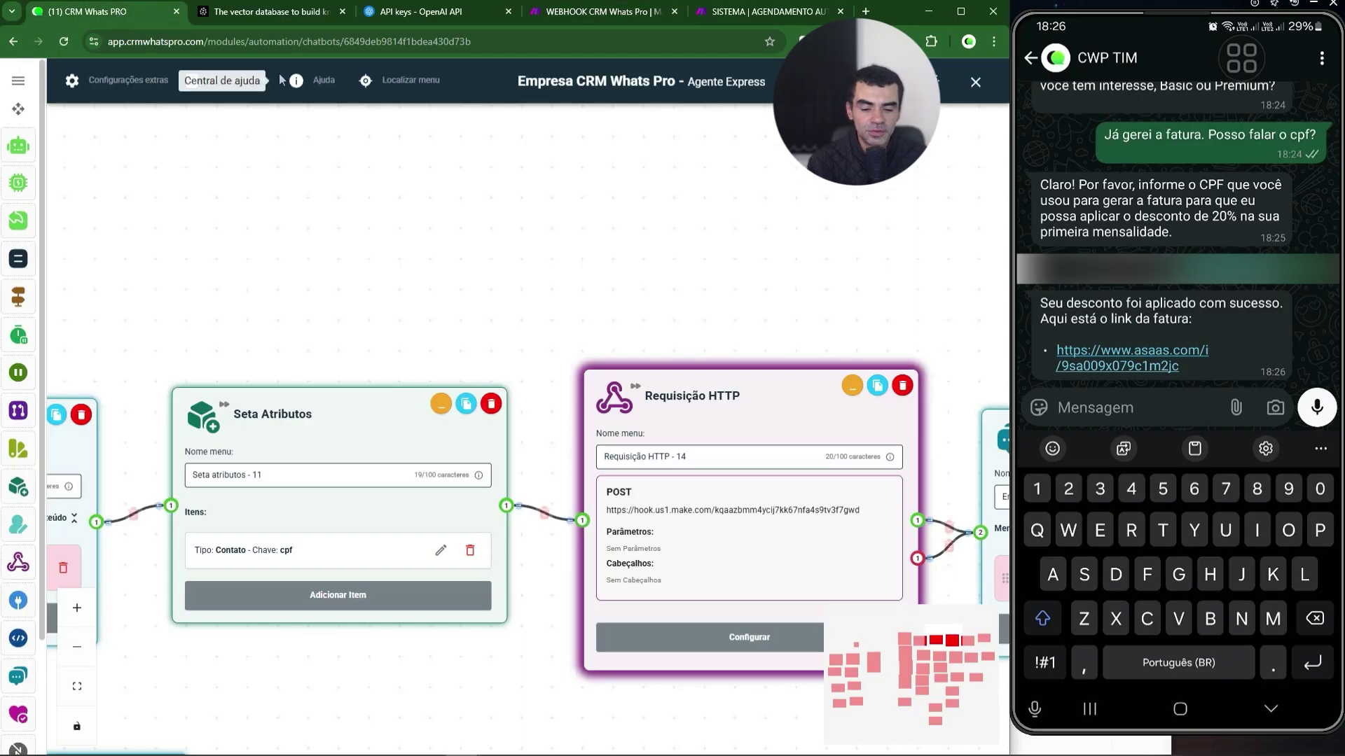
- Send 'Beleza, quero agendar uma call' and 'É possível?' to the agent
{"action": "type", "text": "Beleza,"}
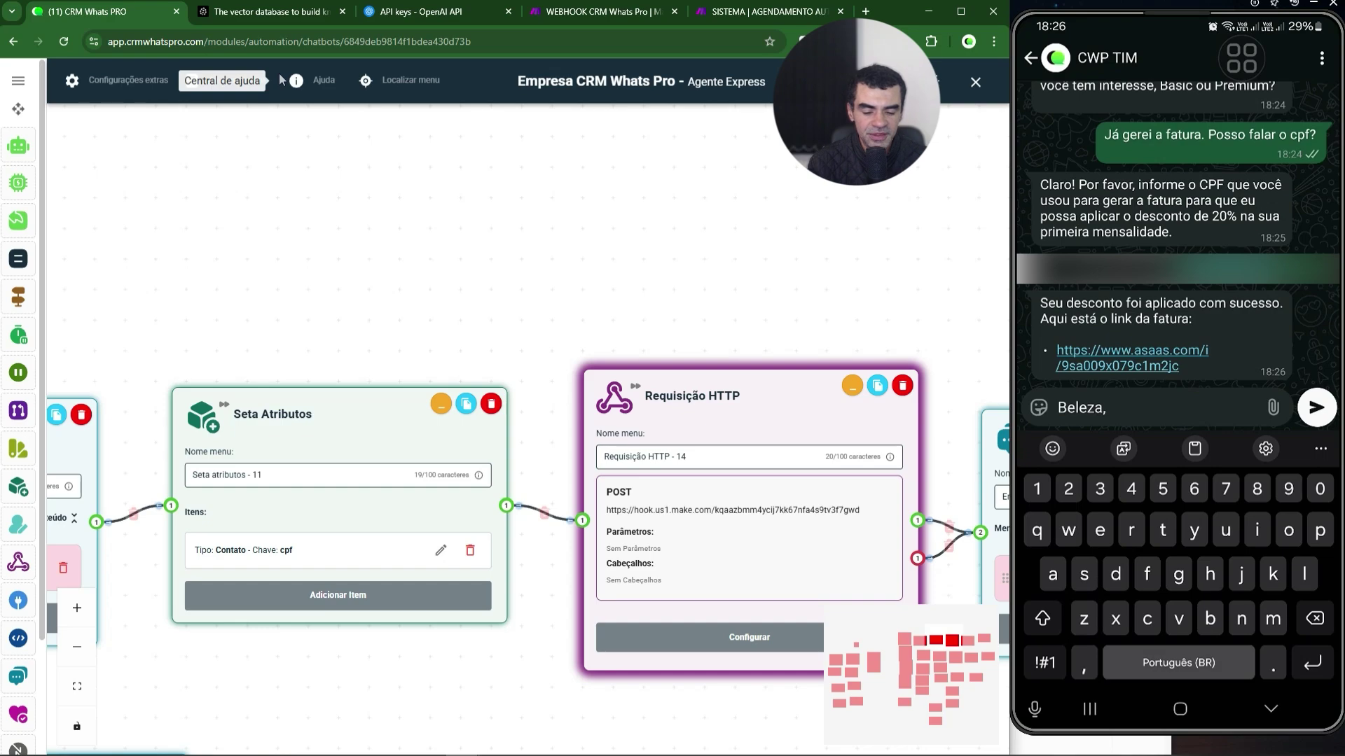
{"action": "type", "text": " quero "}
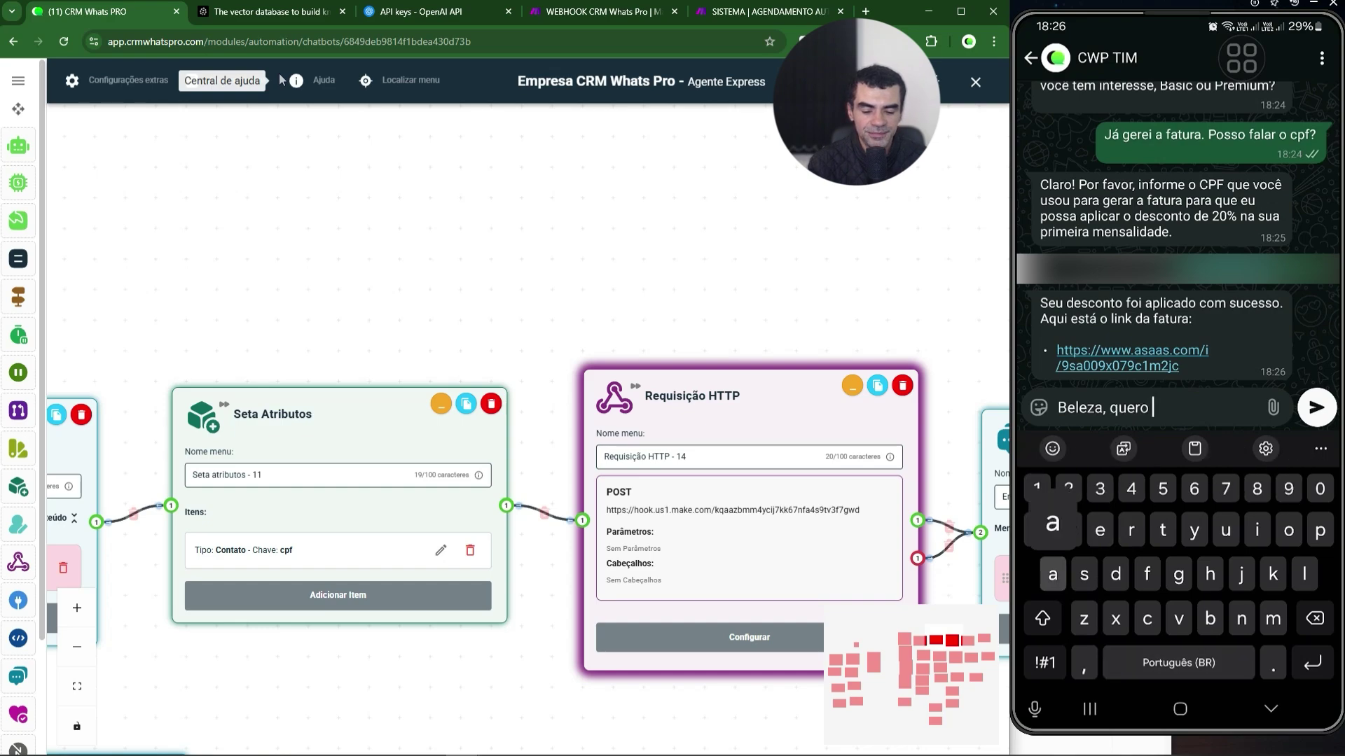
{"action": "type", "text": "agendar uma c"}
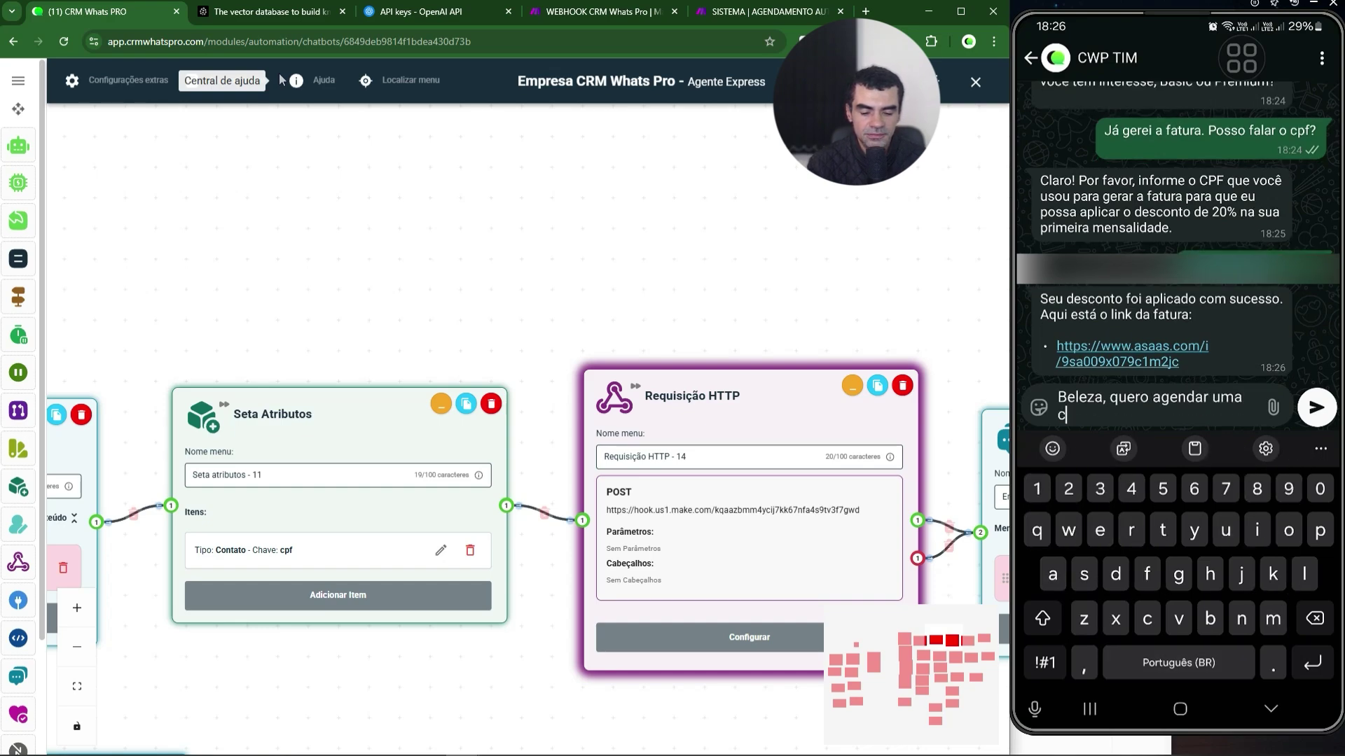
{"action": "type", "text": "all"}
{"action": "key", "text": "Return"}
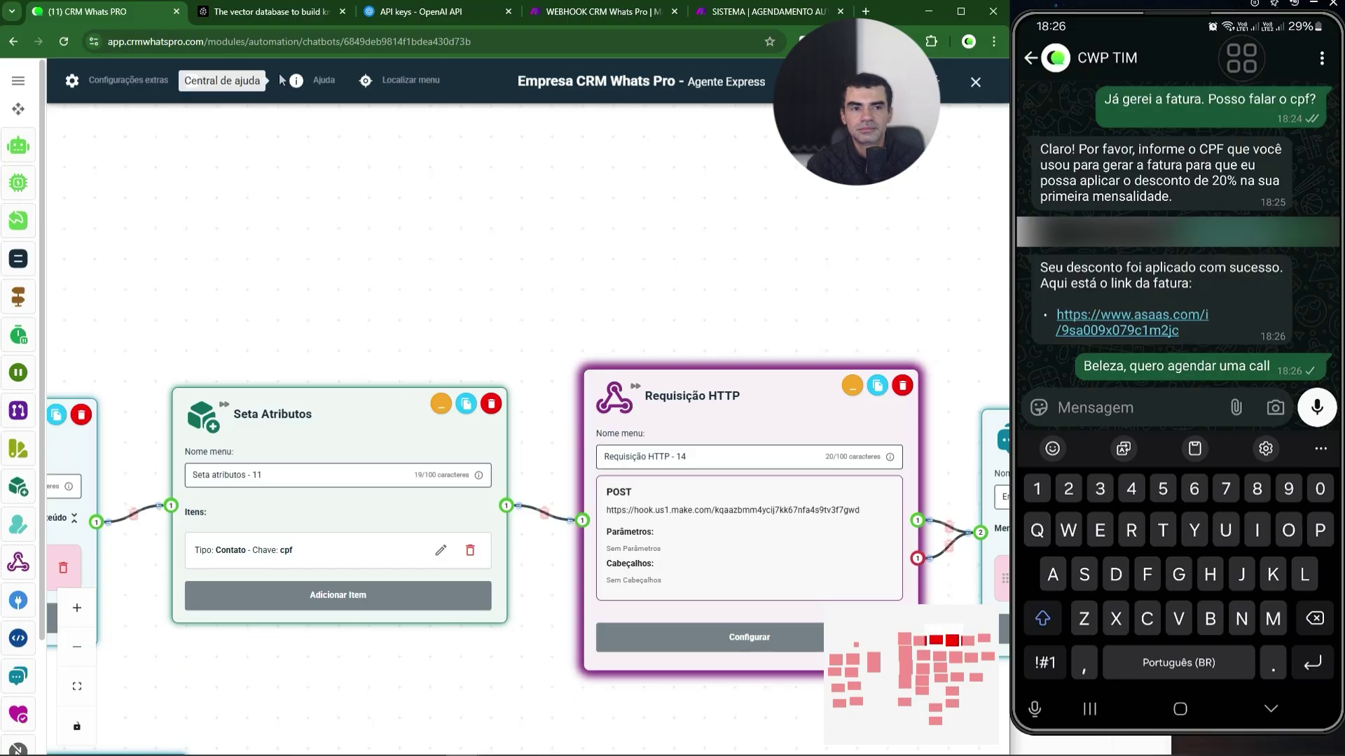
{"action": "type", "text": "É"}
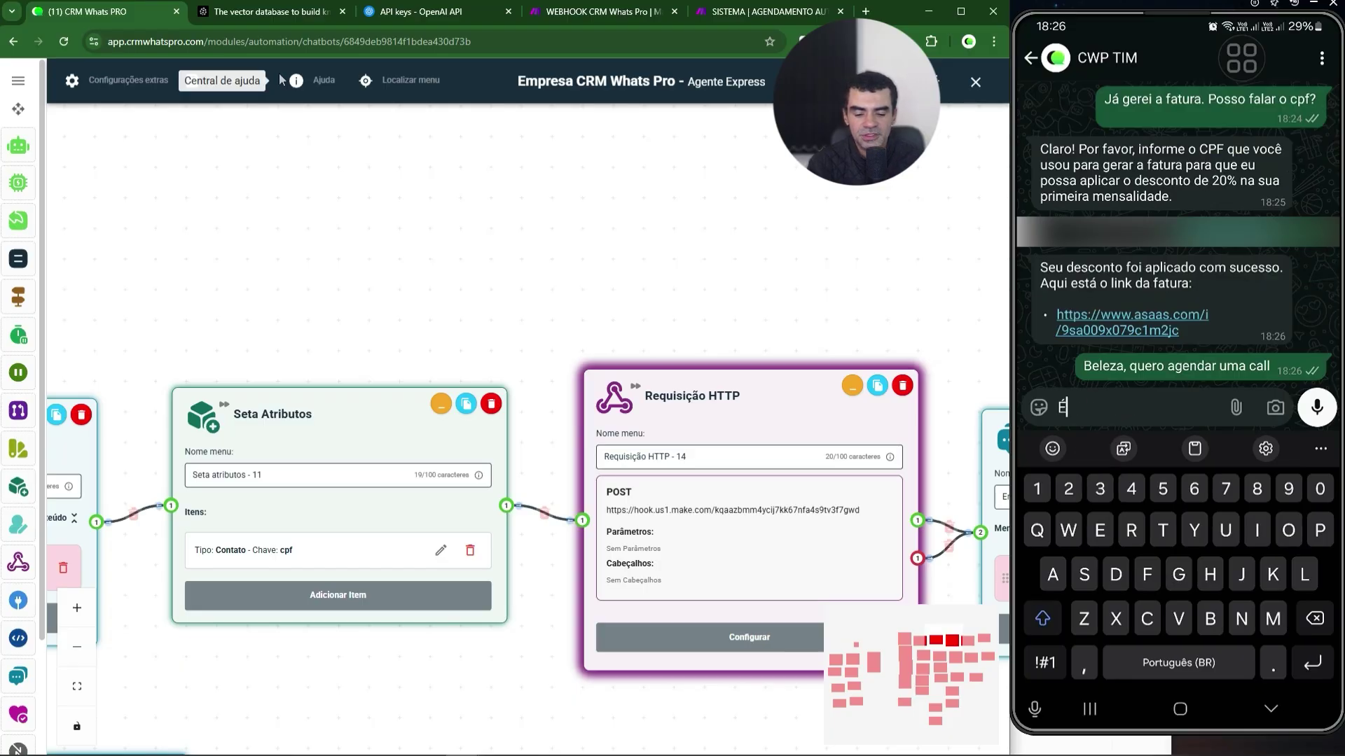
{"action": "type", "text": " possível?"}
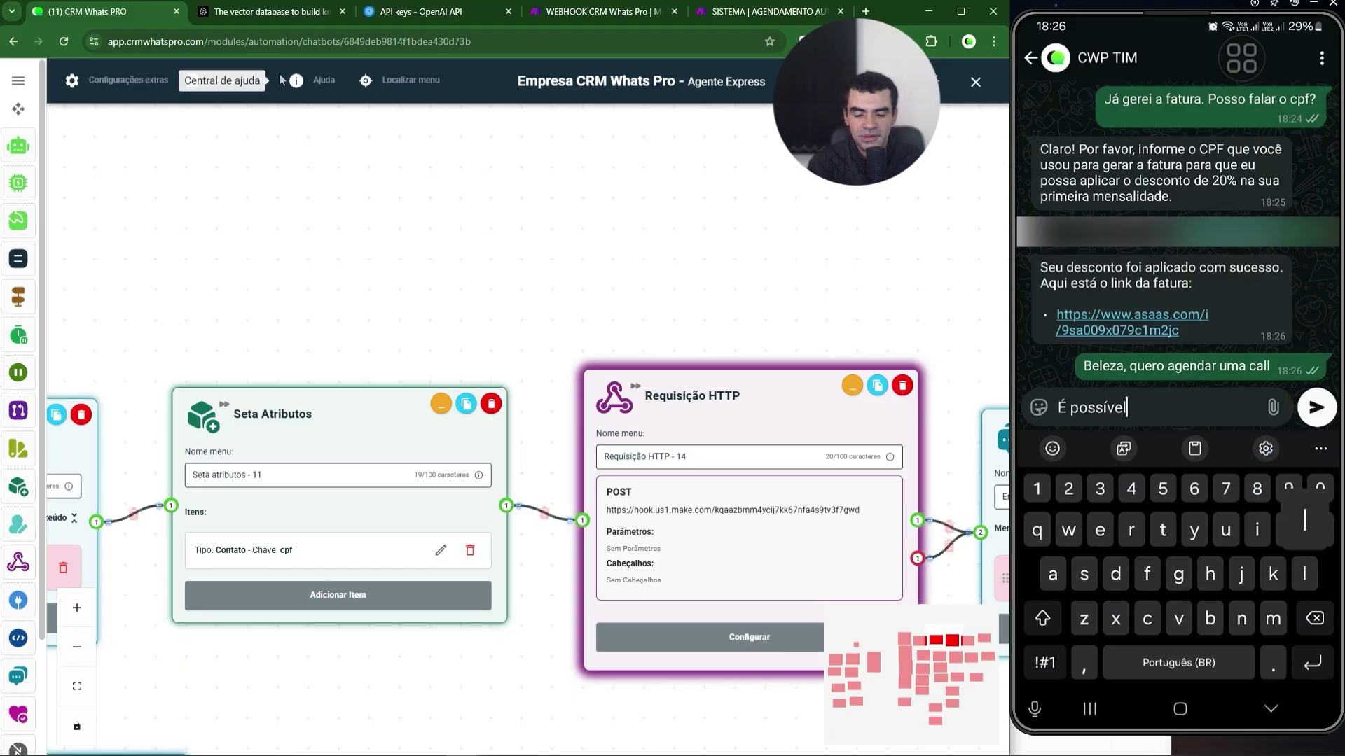
{"action": "key", "text": "Return"}
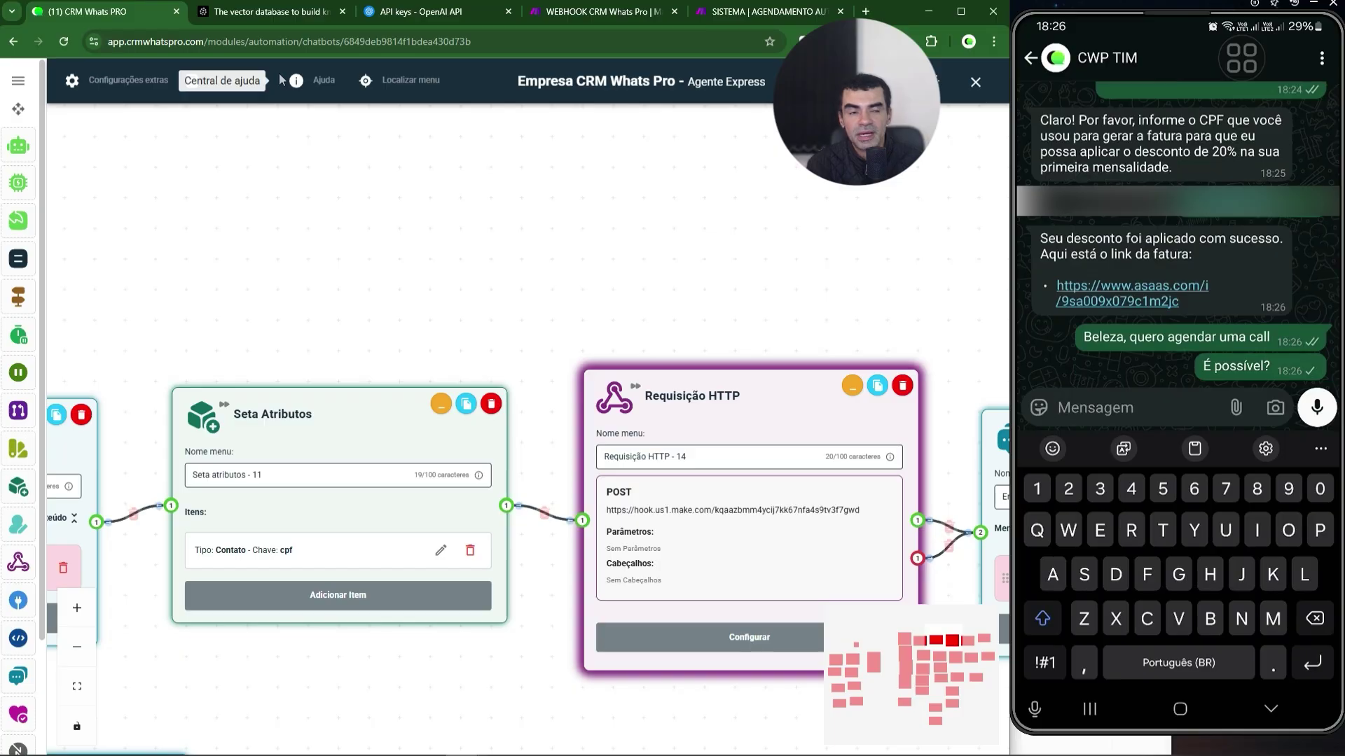
- Inspect the Envia Mensagens node and Função nodes 17 and 21 on the flow canvas
{"action": "left_click_drag", "start_coordinate": [165, 320], "coordinate": [608, 205]}
{"action": "left_click_drag", "start_coordinate": [191, 238], "coordinate": [470, 198]}
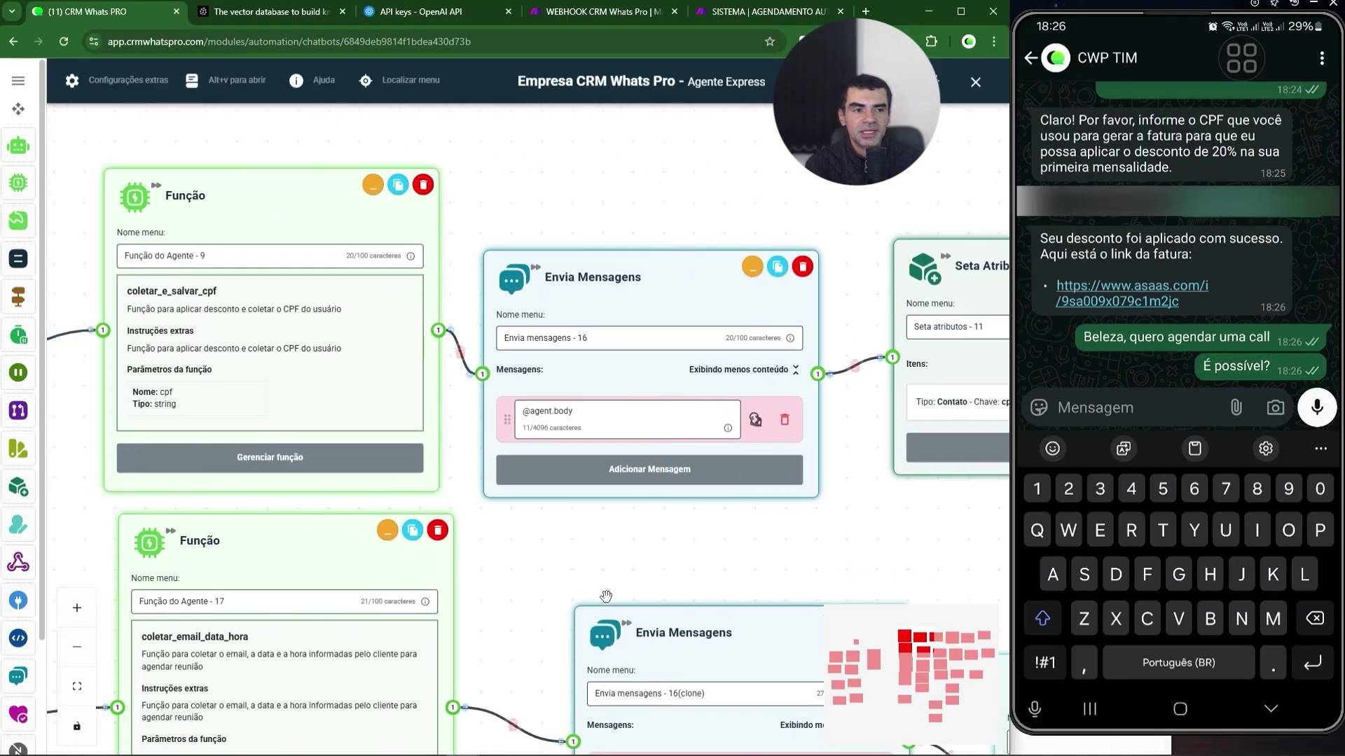
{"action": "scroll", "coordinate": [602, 591], "scroll_direction": "down", "scroll_amount": 1}
{"action": "left_click_drag", "start_coordinate": [566, 562], "coordinate": [667, 510]}
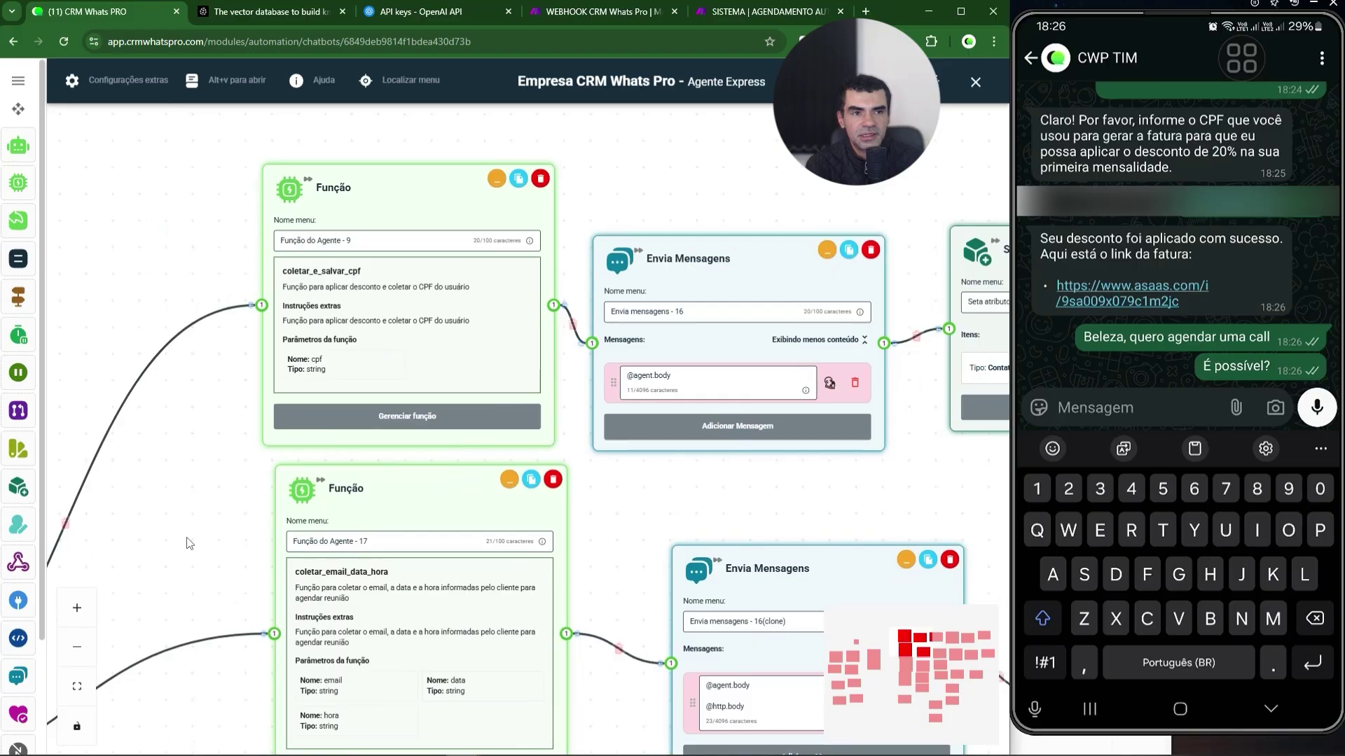
{"action": "left_click_drag", "start_coordinate": [189, 543], "coordinate": [264, 367]}
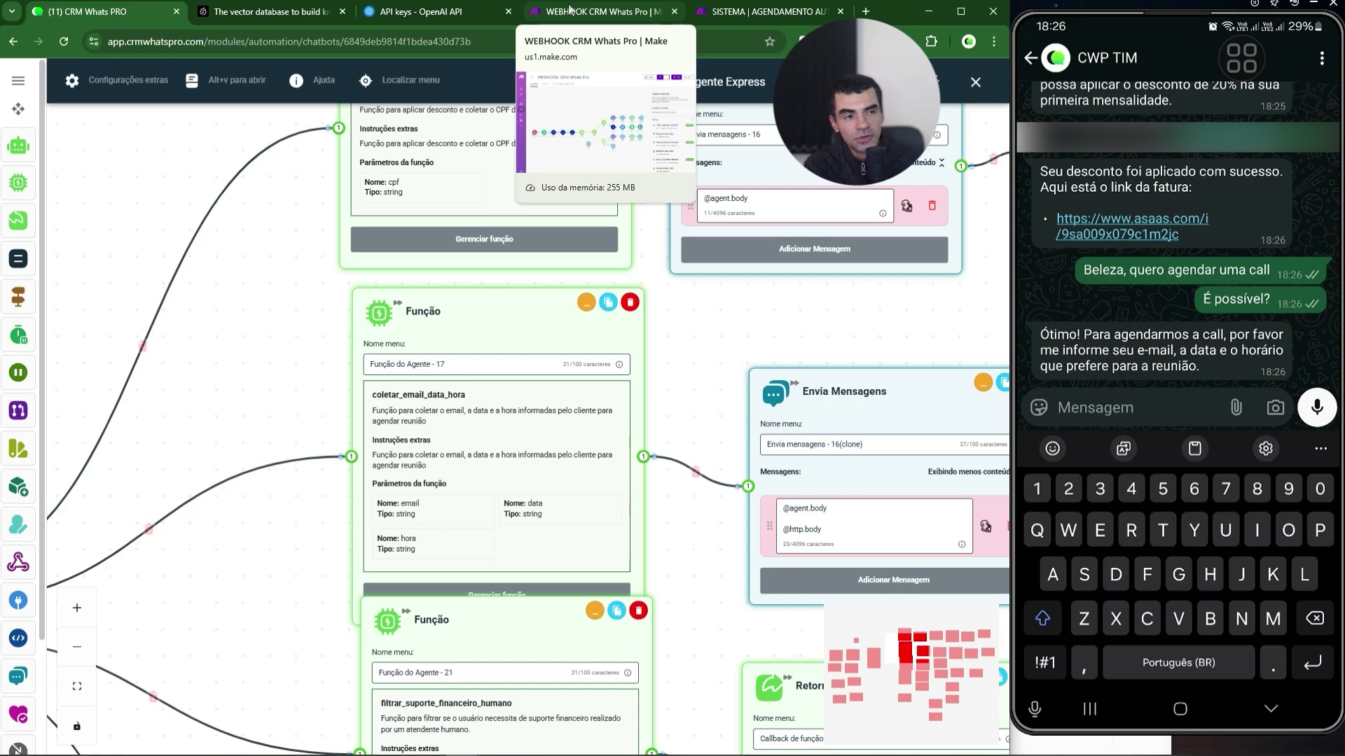
{"action": "scroll", "coordinate": [691, 326], "scroll_direction": "right", "scroll_amount": 6}
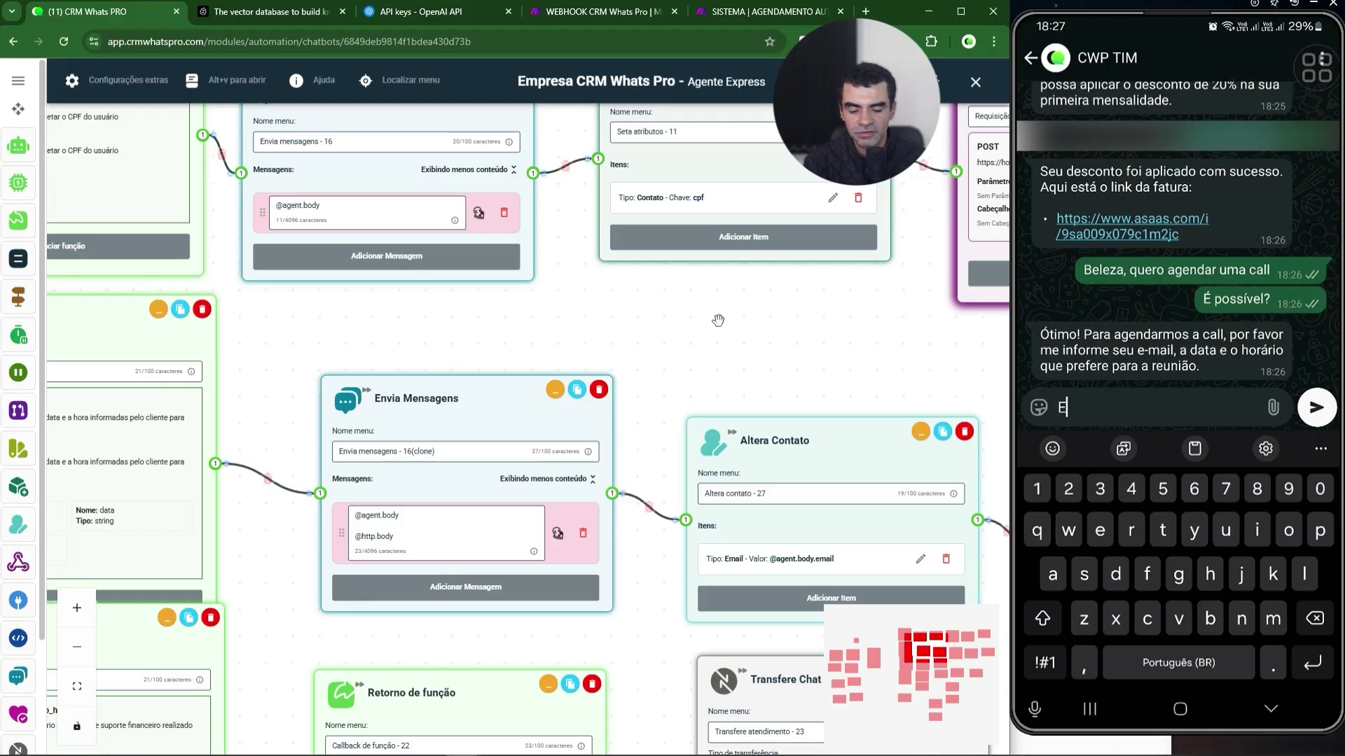
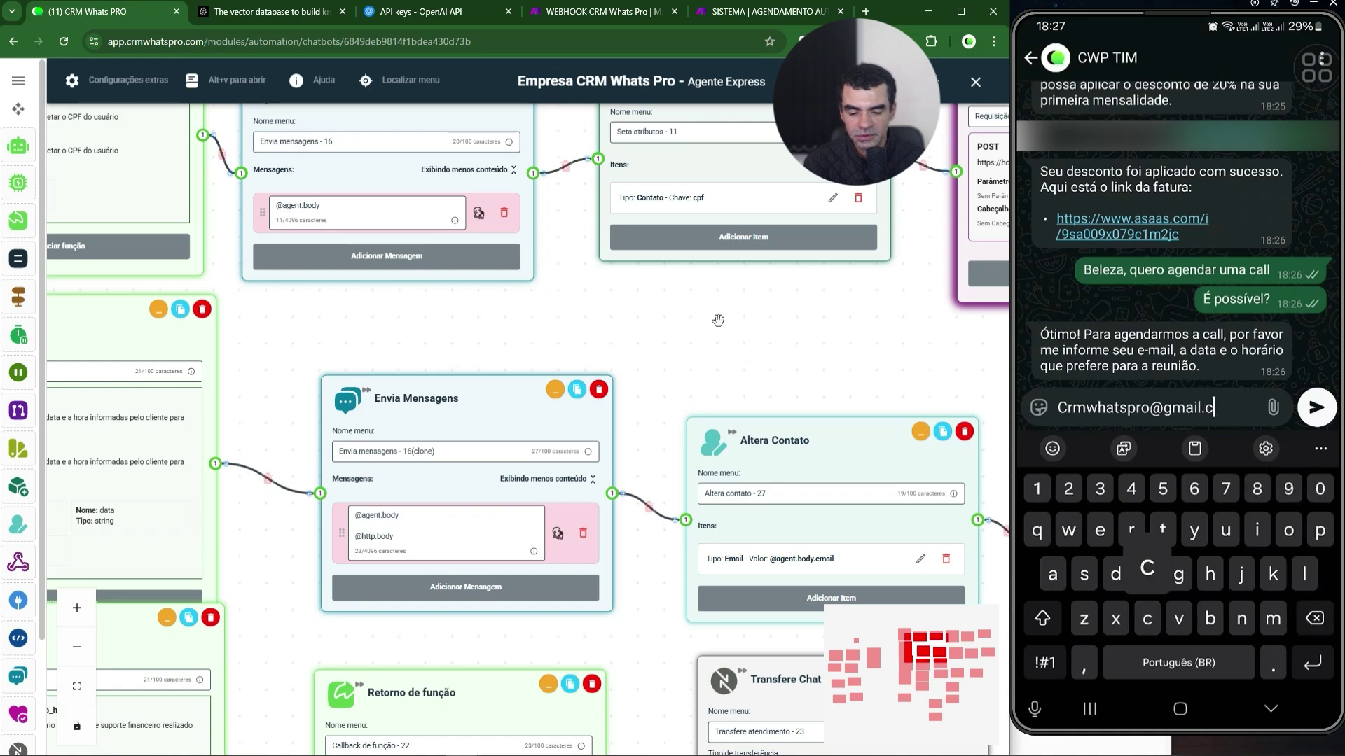
- Reply with the contact e-mail address, then with 'Amanhã as 2' for the call
{"action": "key", "text": "Return"}
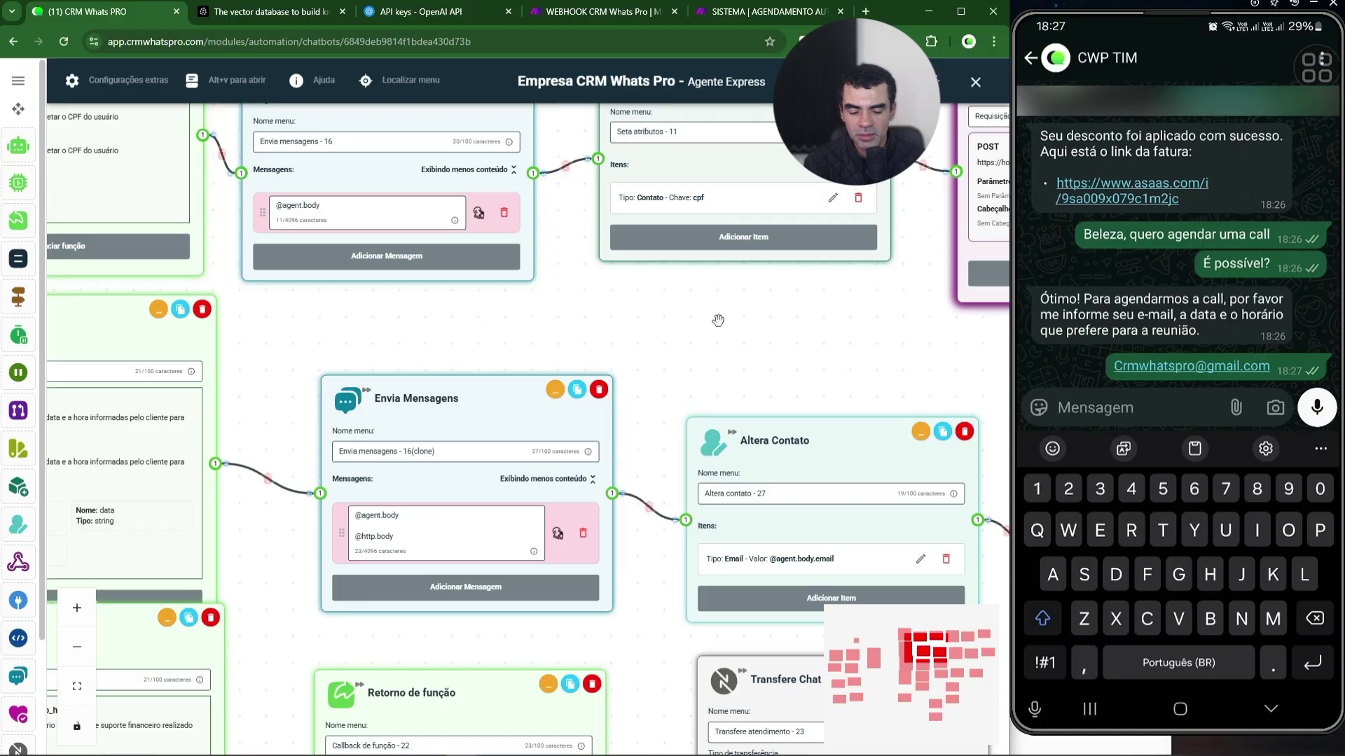
{"action": "type", "text": "Amanhã as 2"}
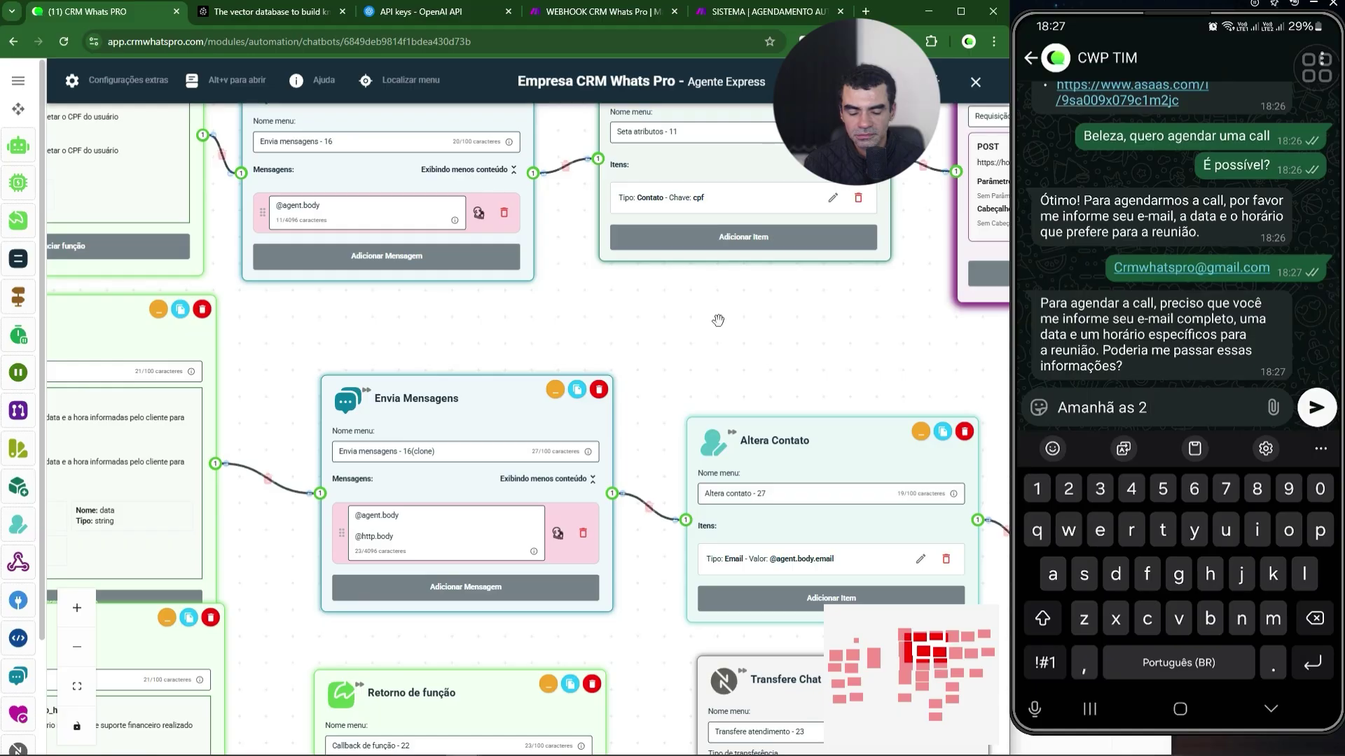
{"action": "left_click", "coordinate": [1316, 407]}
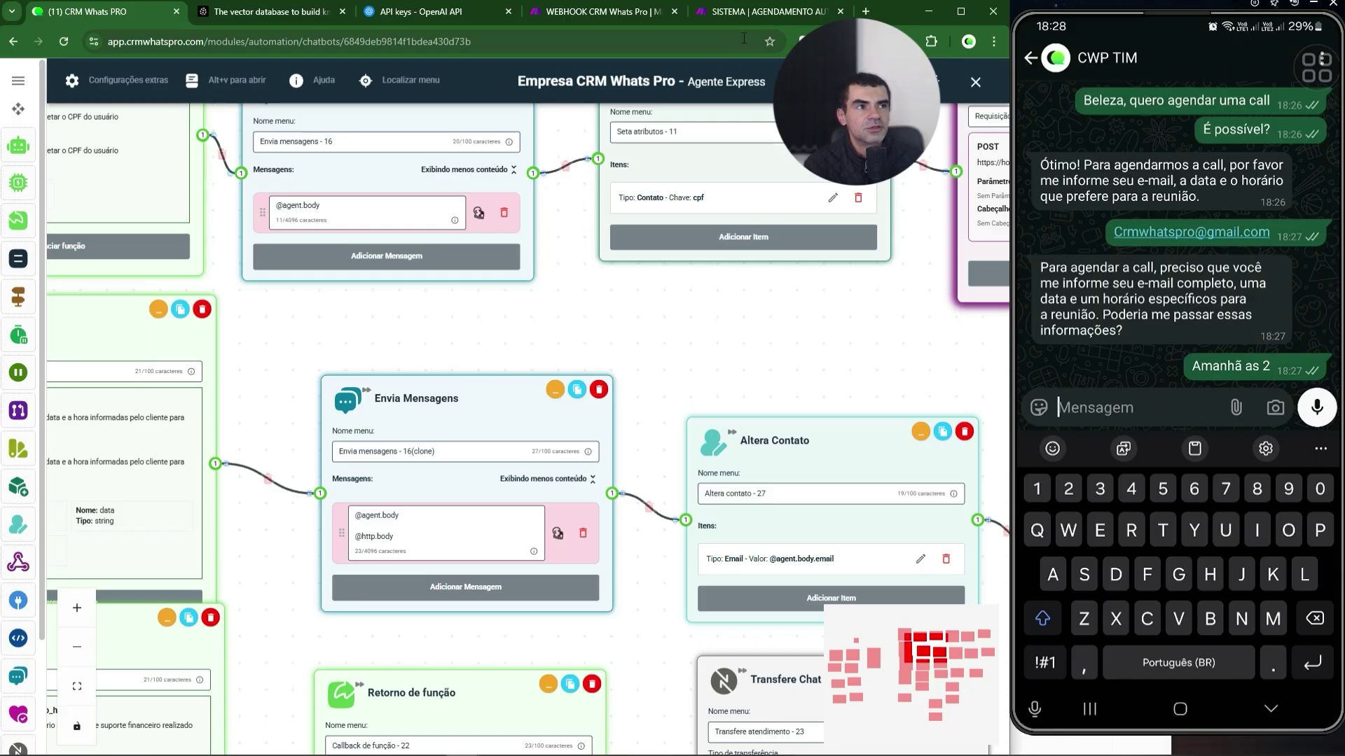
- Send 'Isso, amanhã as 14' while watching the AGENDAMENTO AUTOMÁTICO run history in Make
{"action": "left_click", "coordinate": [725, 14]}
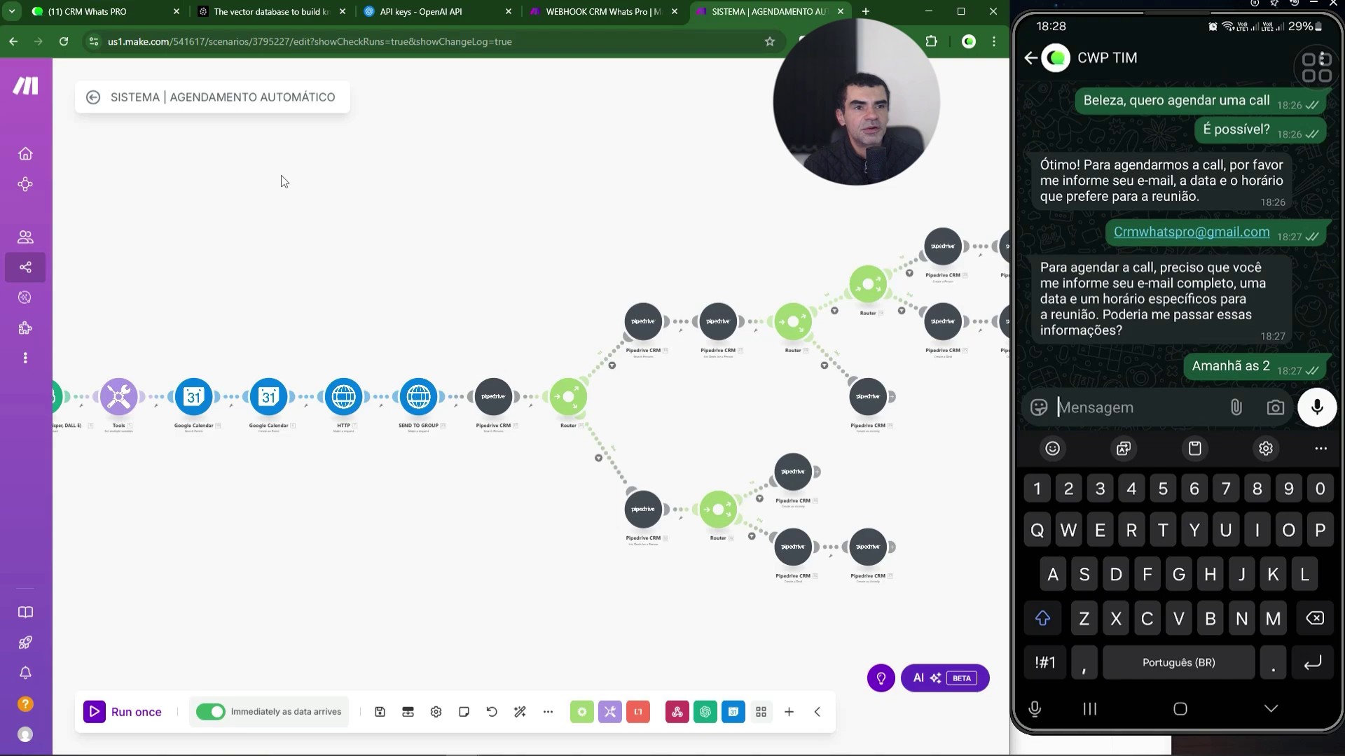
{"action": "scroll", "coordinate": [283, 181], "scroll_direction": "down", "scroll_amount": 3}
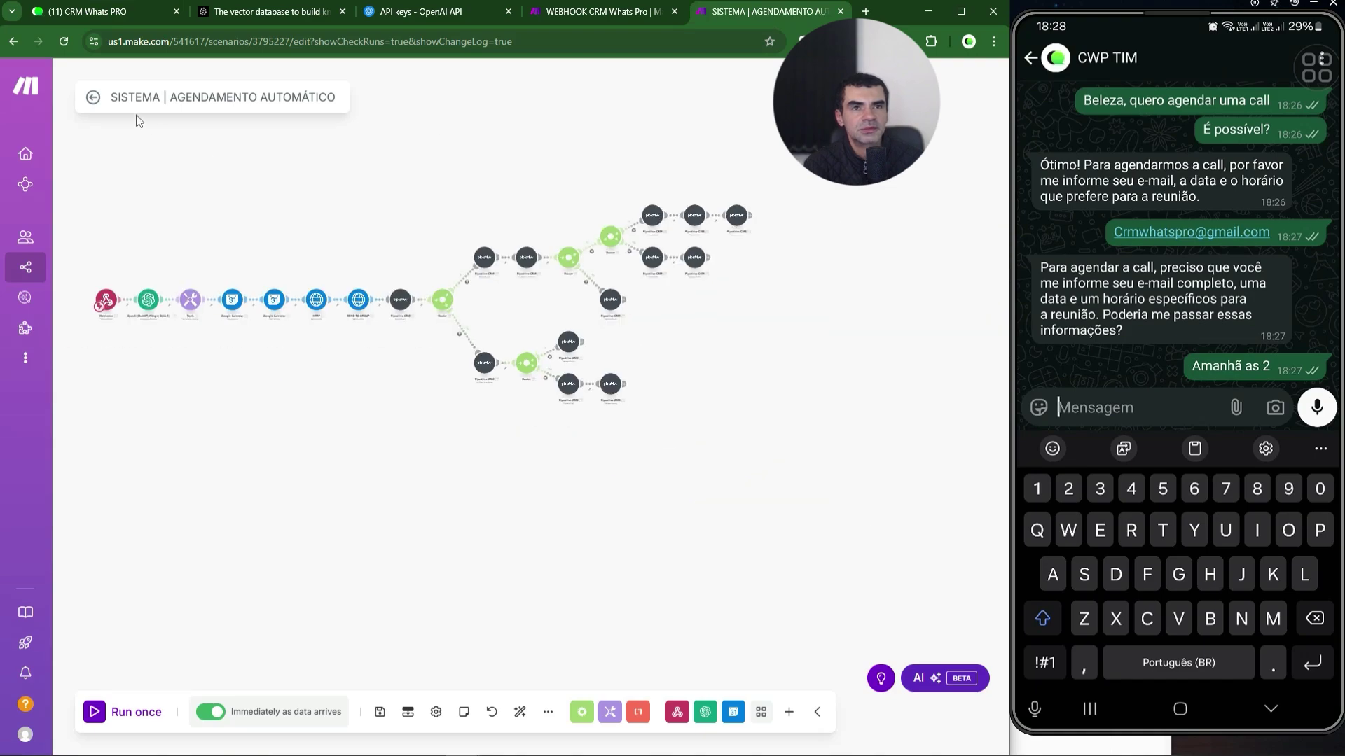
{"action": "left_click", "coordinate": [93, 97]}
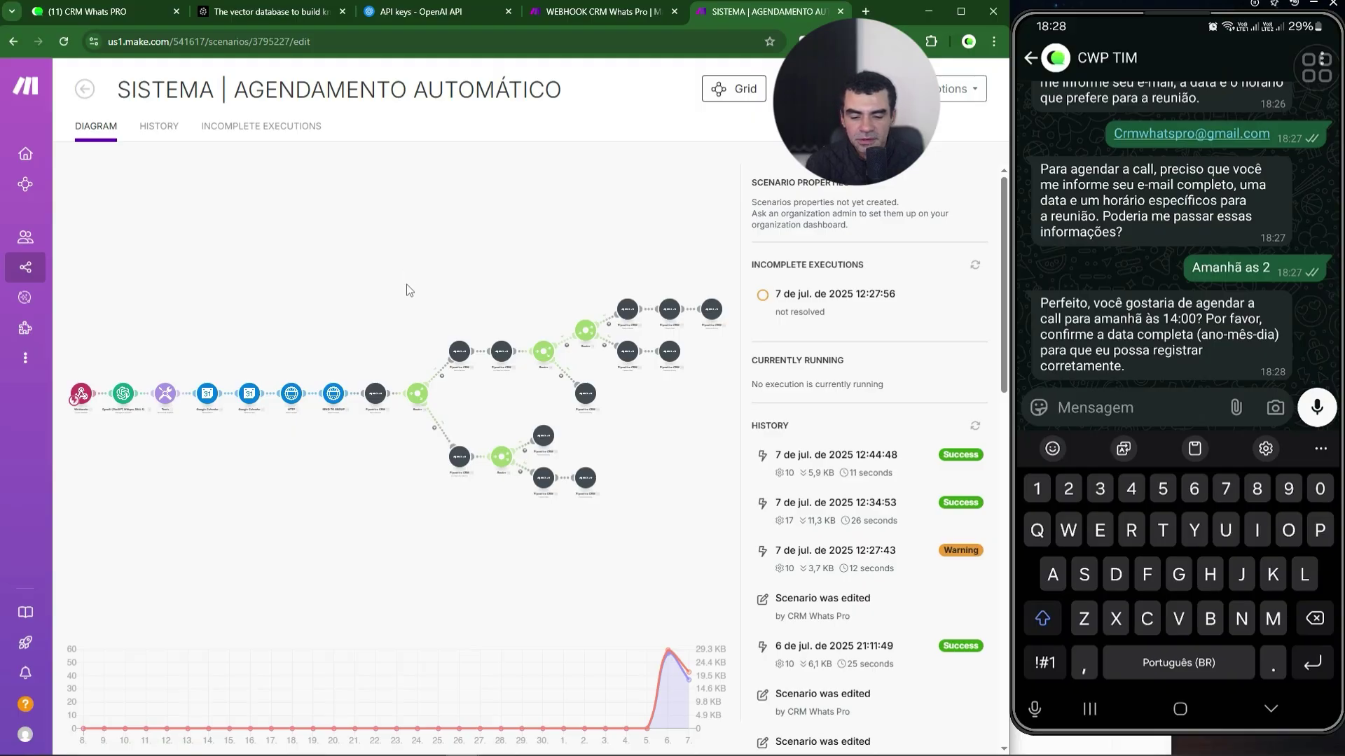
{"action": "type", "text": "Isso, aman"}
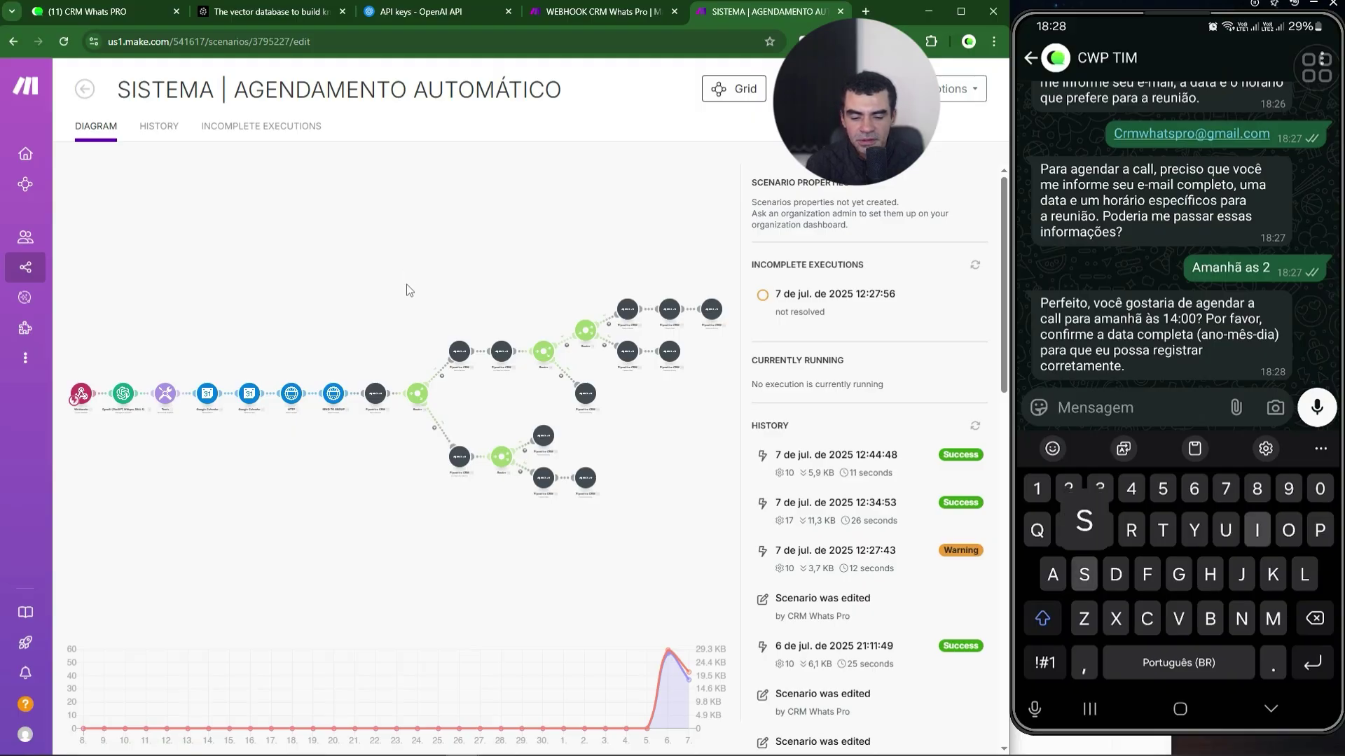
{"action": "type", "text": "h"}
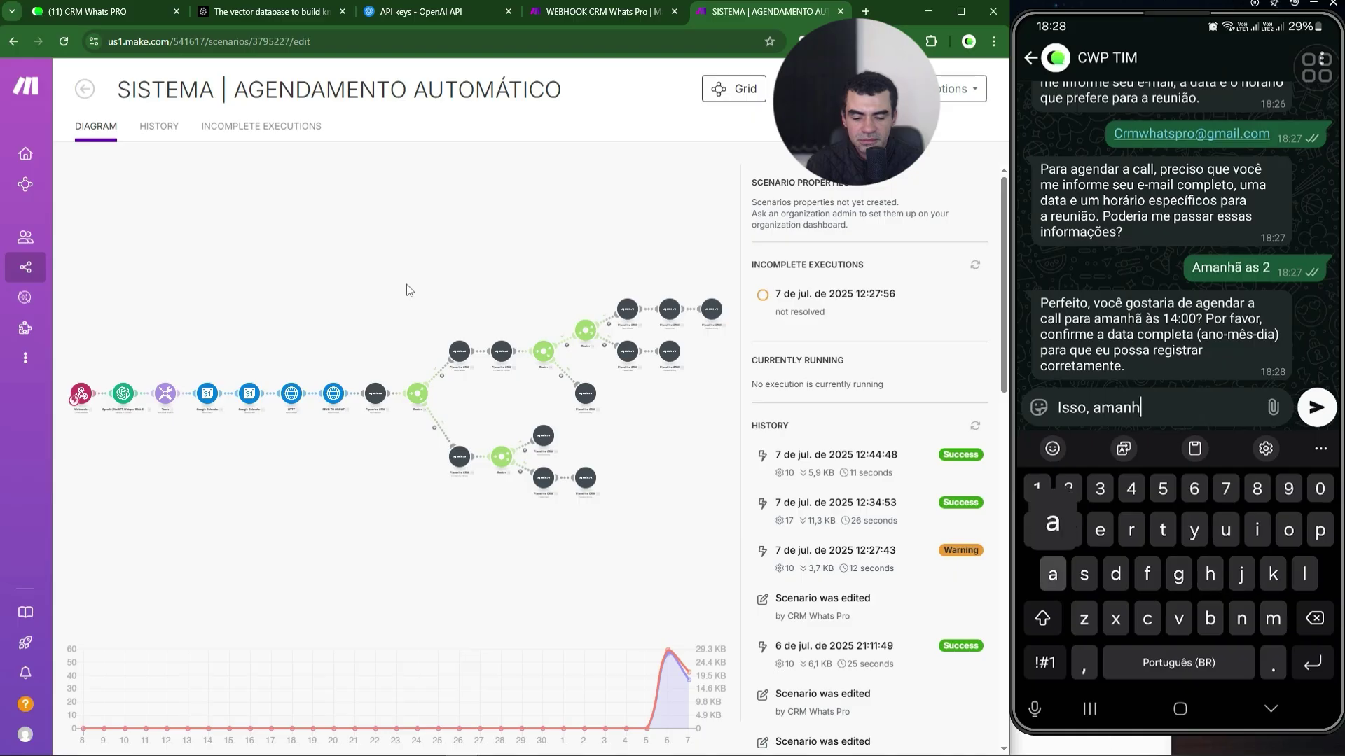
{"action": "type", "text": "ã as 14"}
{"action": "key", "text": "Return"}
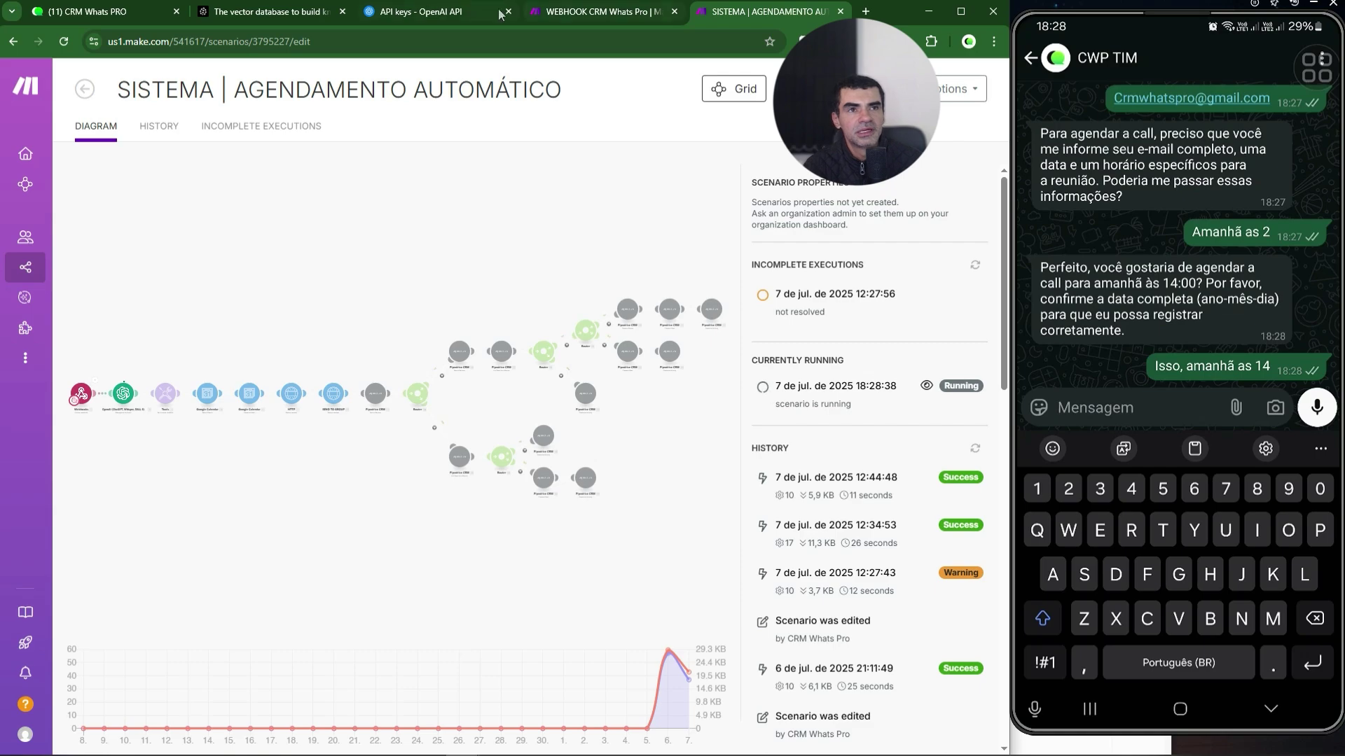
{"action": "left_click", "coordinate": [98, 12]}
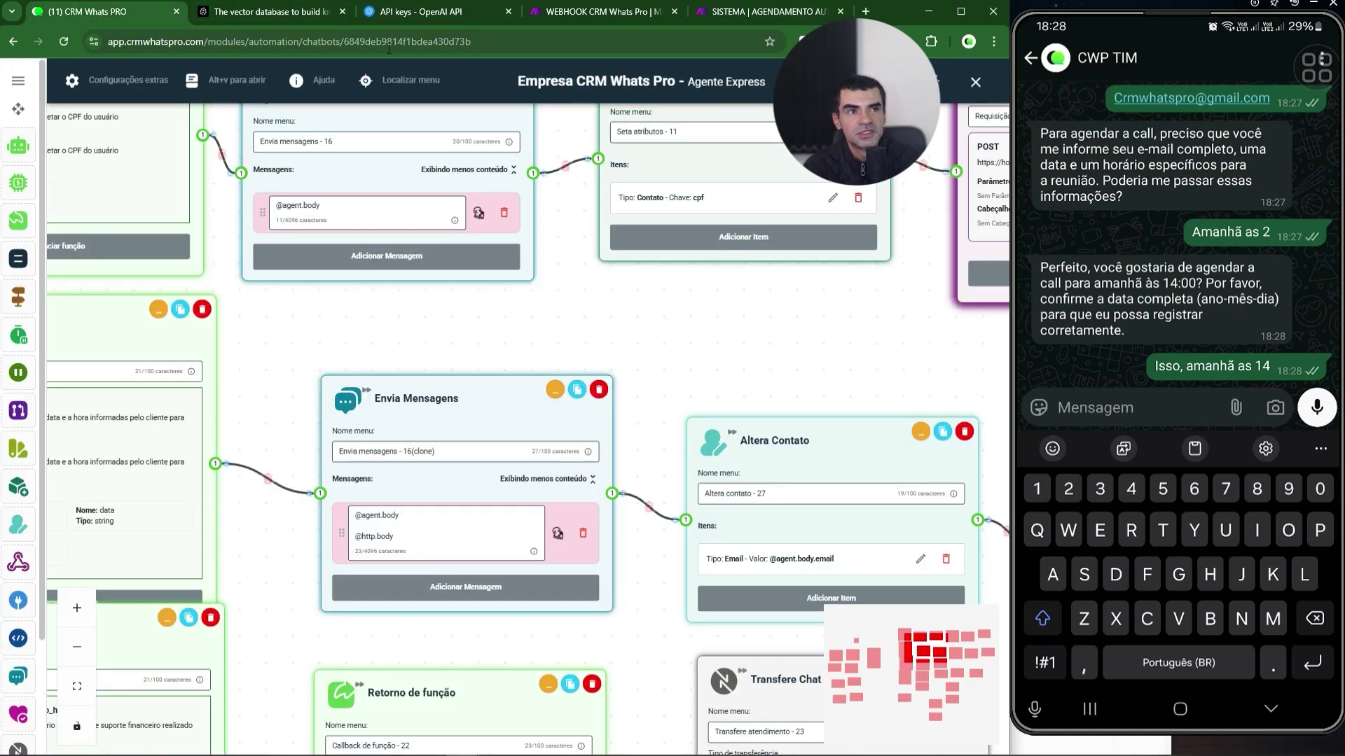
{"action": "left_click", "coordinate": [731, 16]}
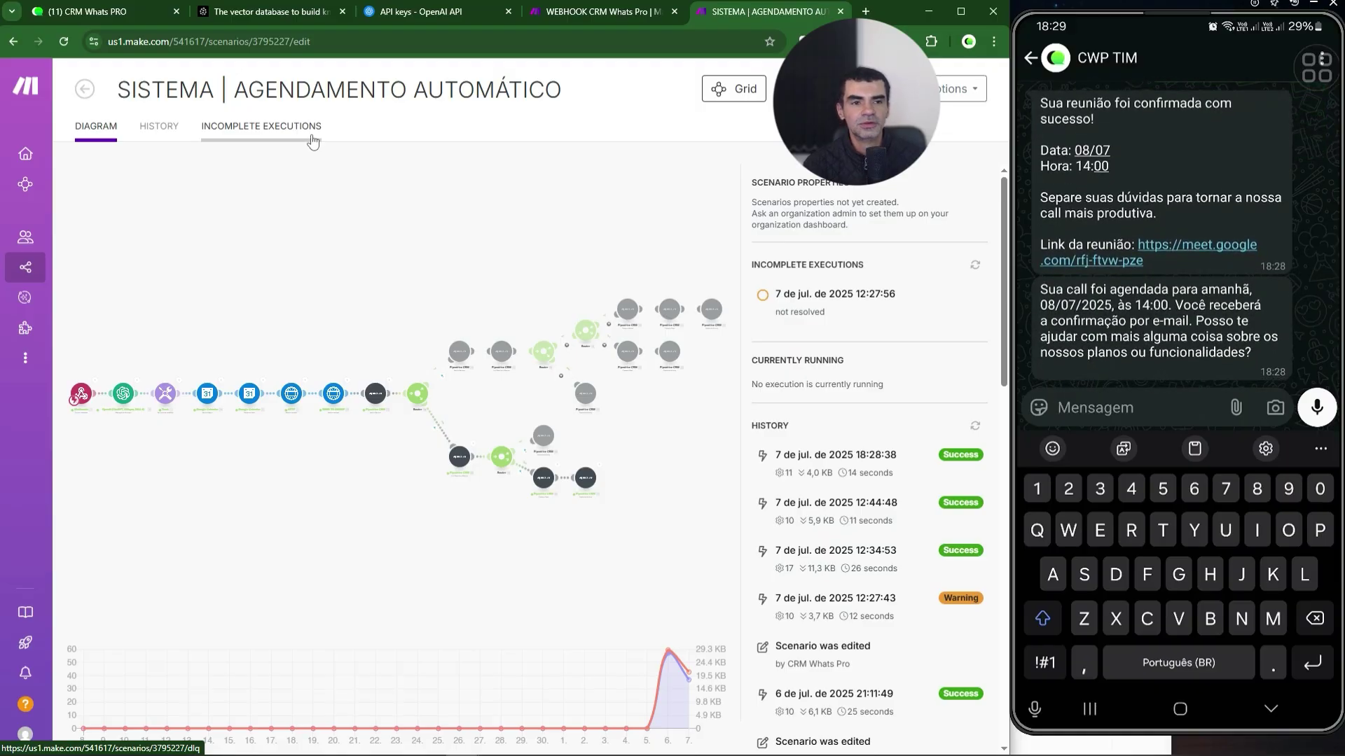
- Inspect the Agente node and its function outputs on the flow canvas
{"action": "left_click", "coordinate": [109, 18]}
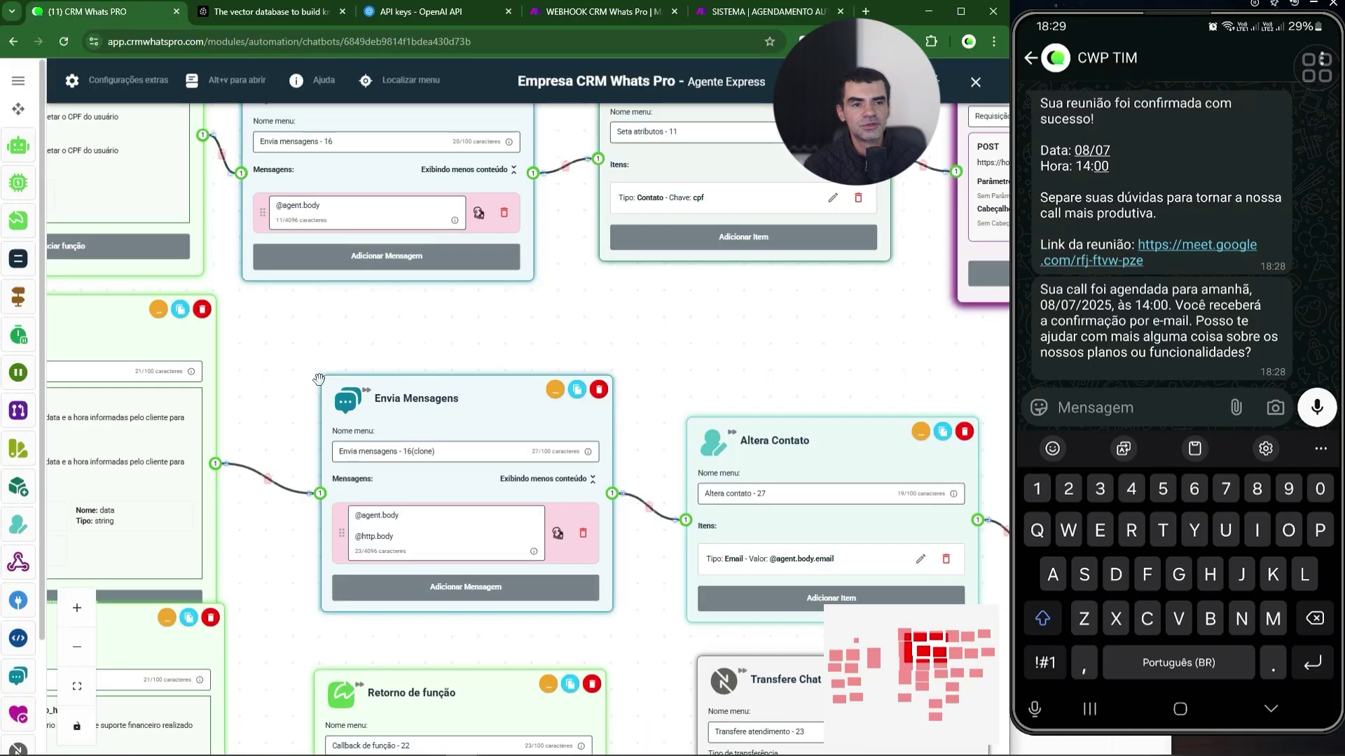
{"action": "scroll", "coordinate": [319, 379], "scroll_direction": "down", "scroll_amount": 5}
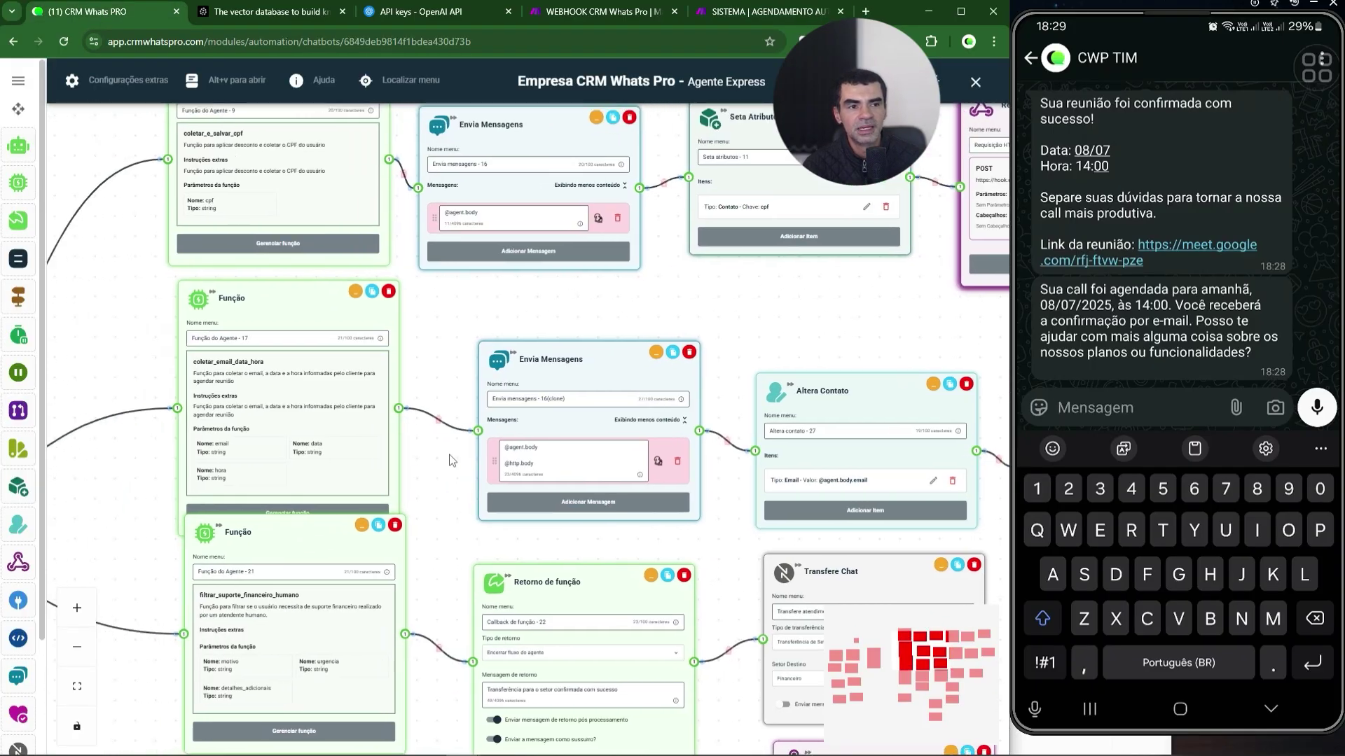
{"action": "left_click_drag", "start_coordinate": [450, 460], "coordinate": [566, 385]}
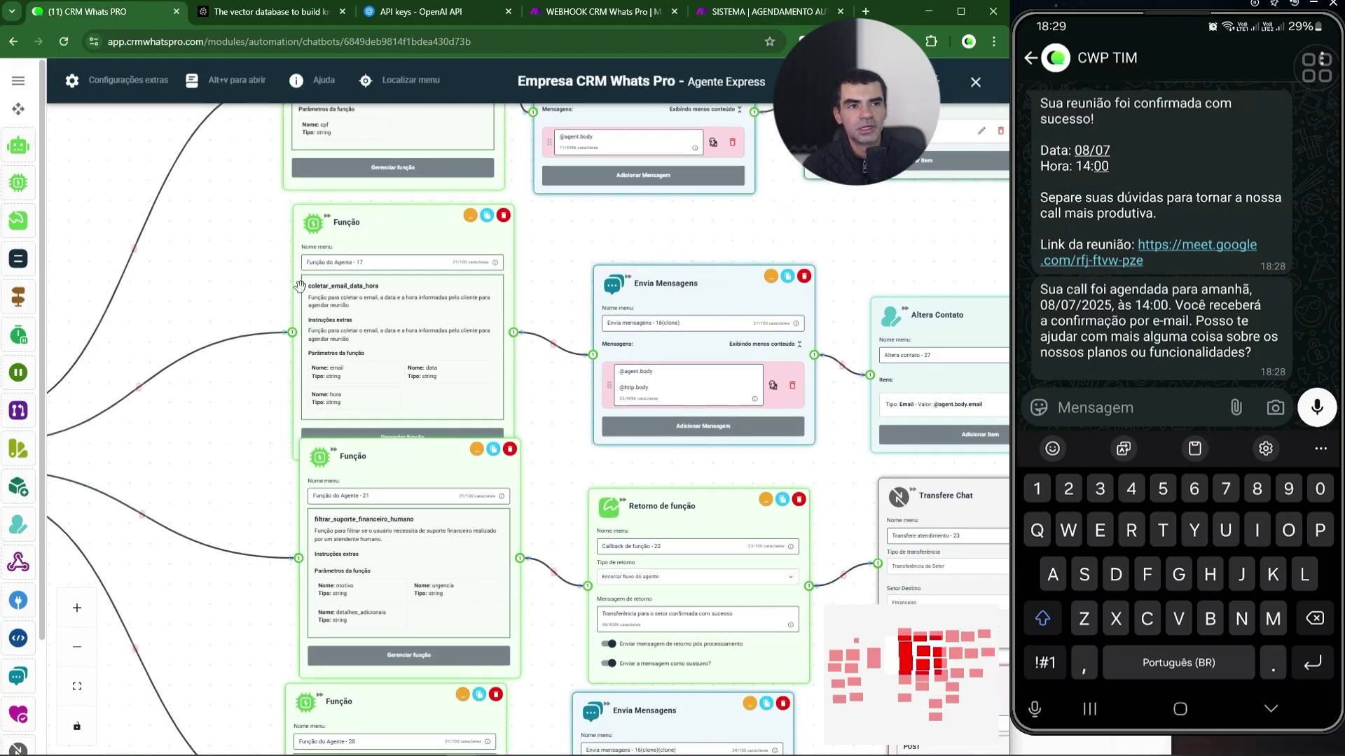
{"action": "left_click_drag", "start_coordinate": [205, 288], "coordinate": [247, 255]}
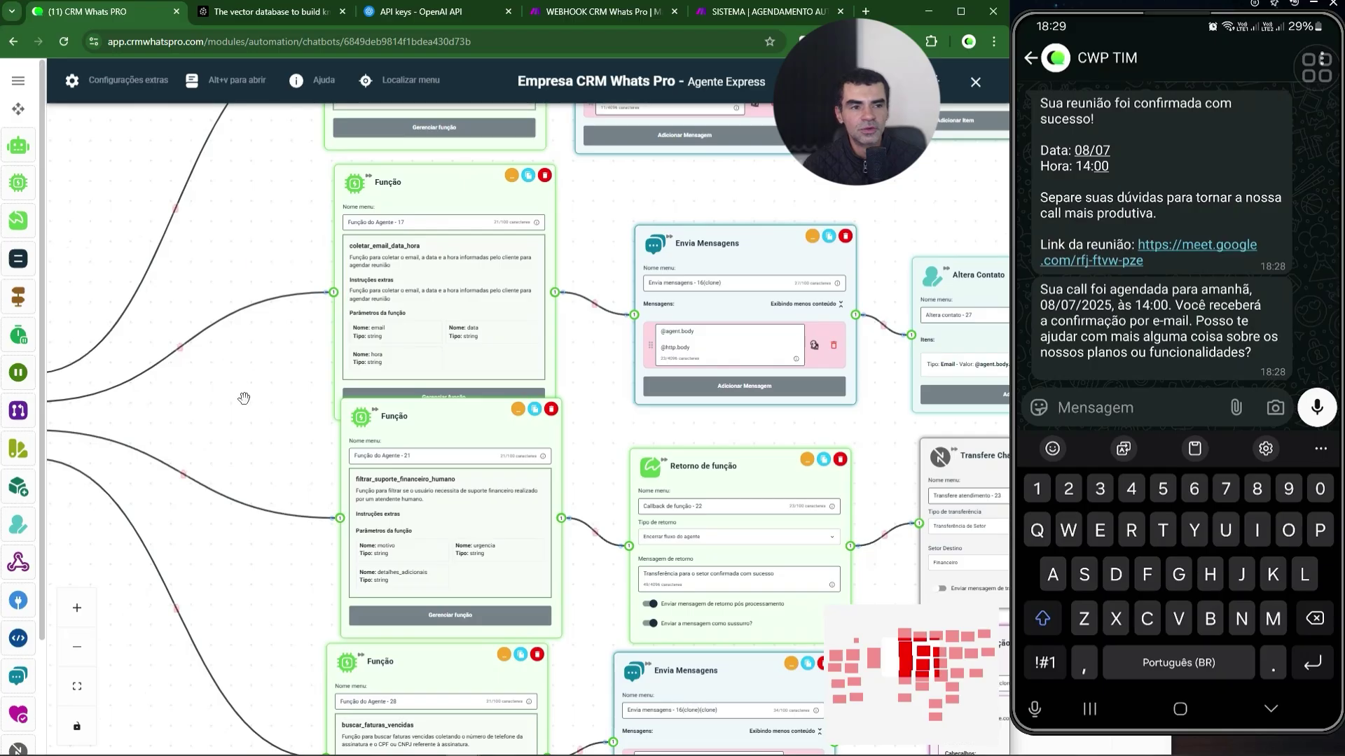
{"action": "left_click_drag", "start_coordinate": [238, 392], "coordinate": [282, 332]}
{"action": "left_click_drag", "start_coordinate": [238, 470], "coordinate": [471, 430]}
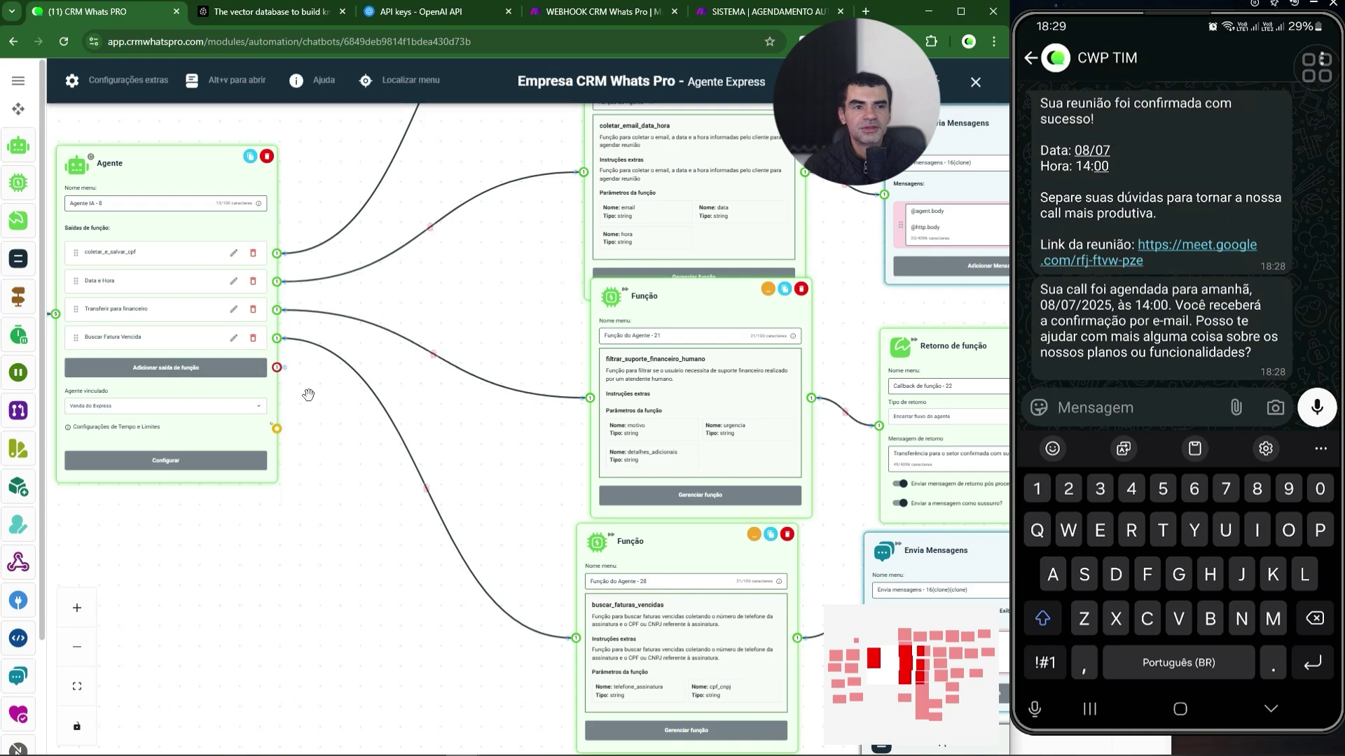
{"action": "left_click_drag", "start_coordinate": [307, 396], "coordinate": [305, 471]}
{"action": "scroll", "coordinate": [301, 466], "scroll_direction": "up", "scroll_amount": 2}
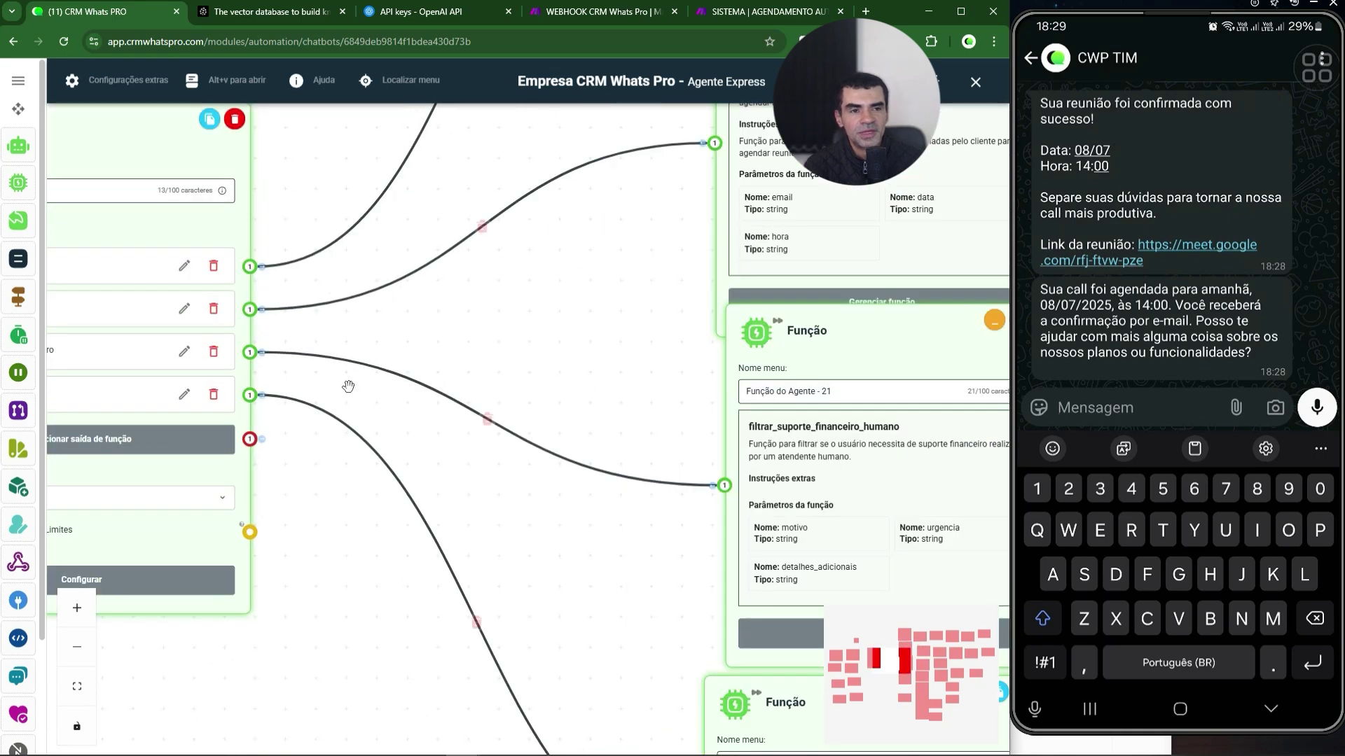
{"action": "scroll", "coordinate": [403, 396], "scroll_direction": "up", "scroll_amount": 1}
{"action": "scroll", "coordinate": [404, 396], "scroll_direction": "down", "scroll_amount": 1}
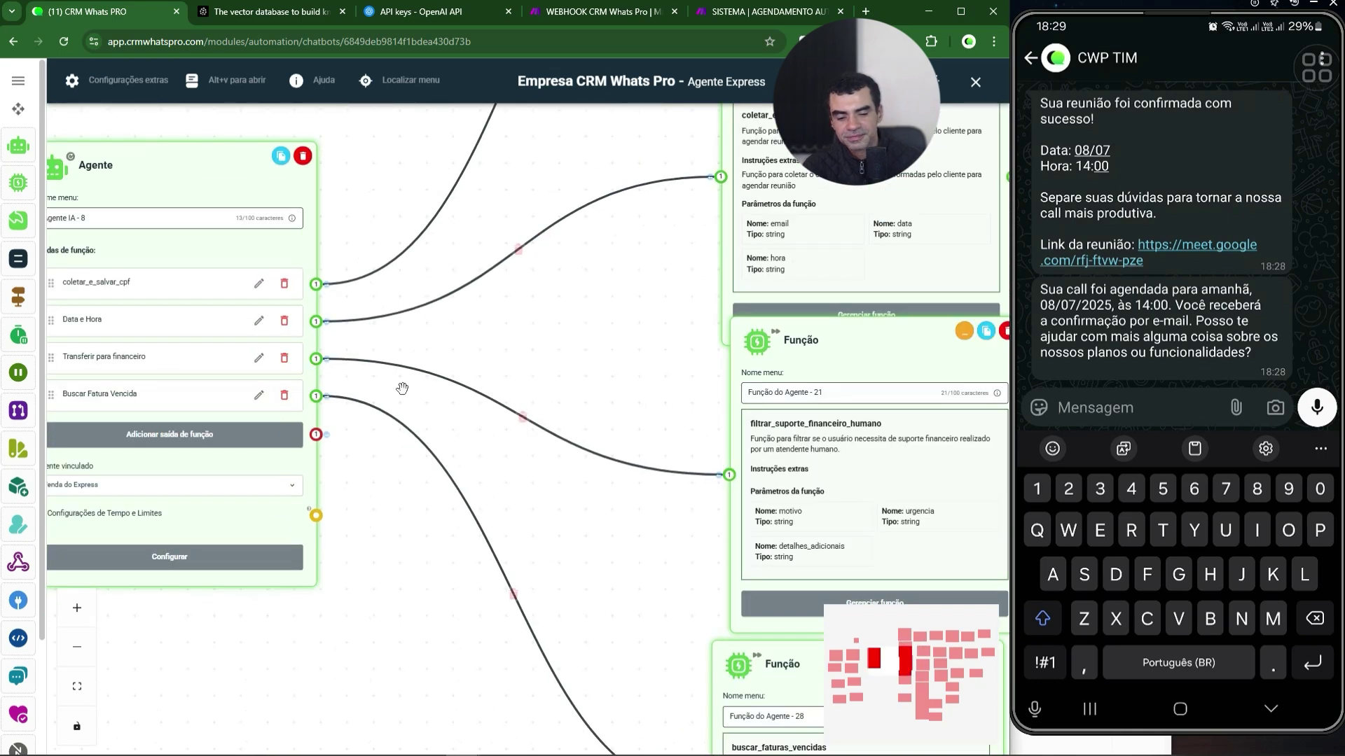
- Send 'Eu quero falar com o financeiro' over WhatsApp and close the flow editor
{"action": "type", "text": "Eucqie"}
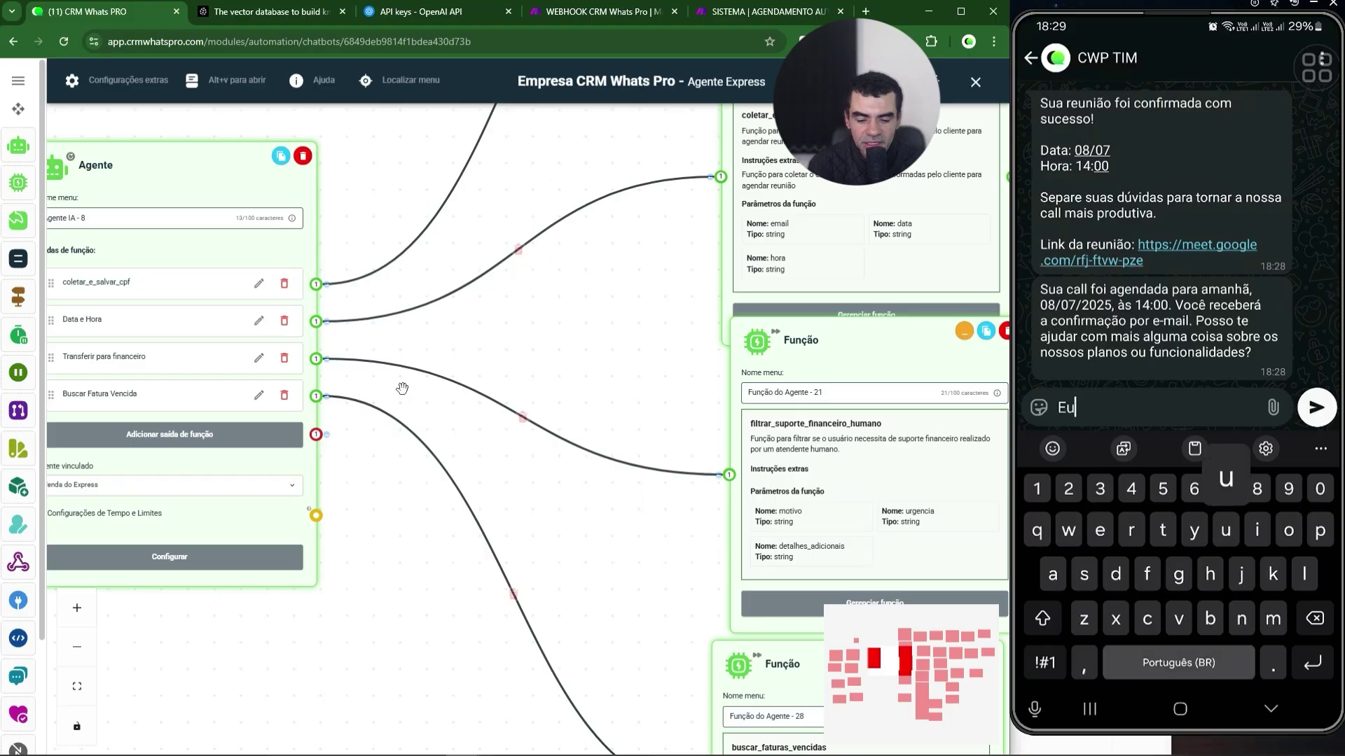
{"action": "key", "text": "BackSpace"}
{"action": "key", "text": "BackSpace"}
{"action": "key", "text": "BackSpace"}
{"action": "key", "text": "BackSpace"}
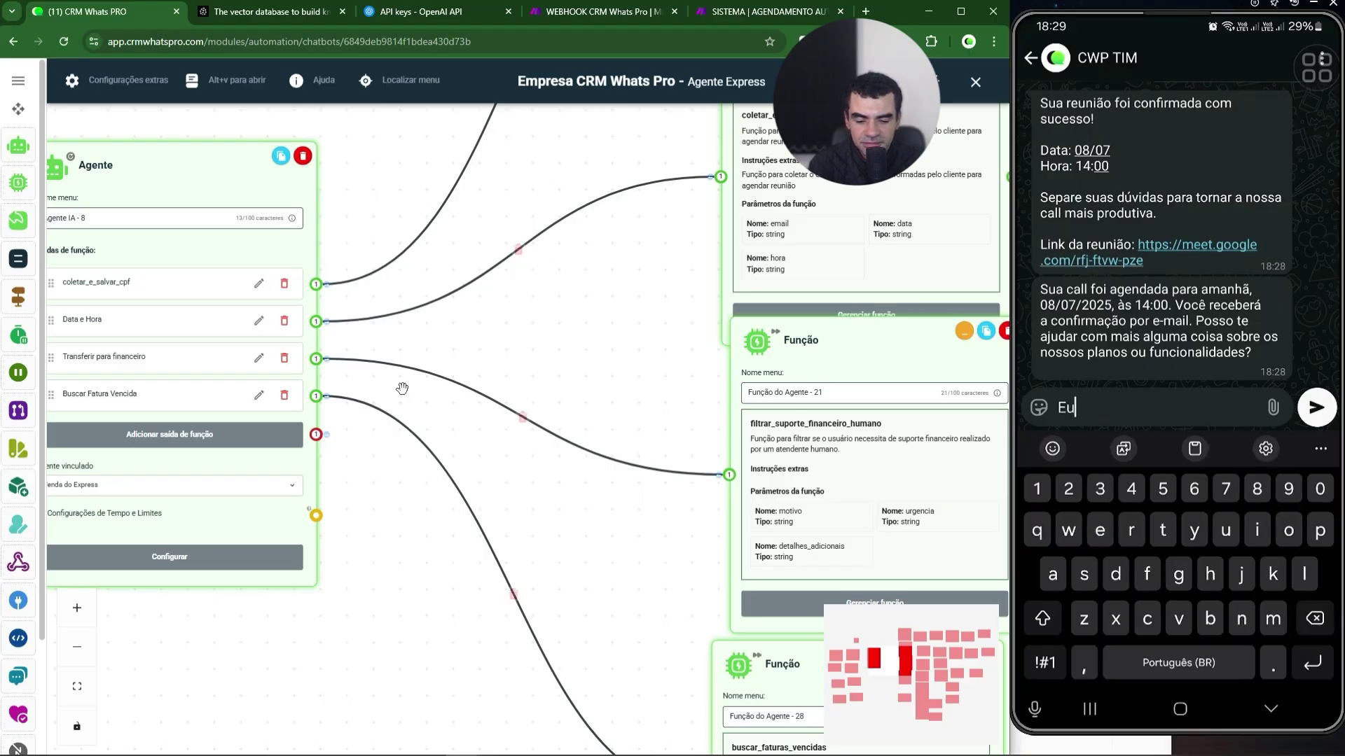
{"action": "type", "text": "quero falar "}
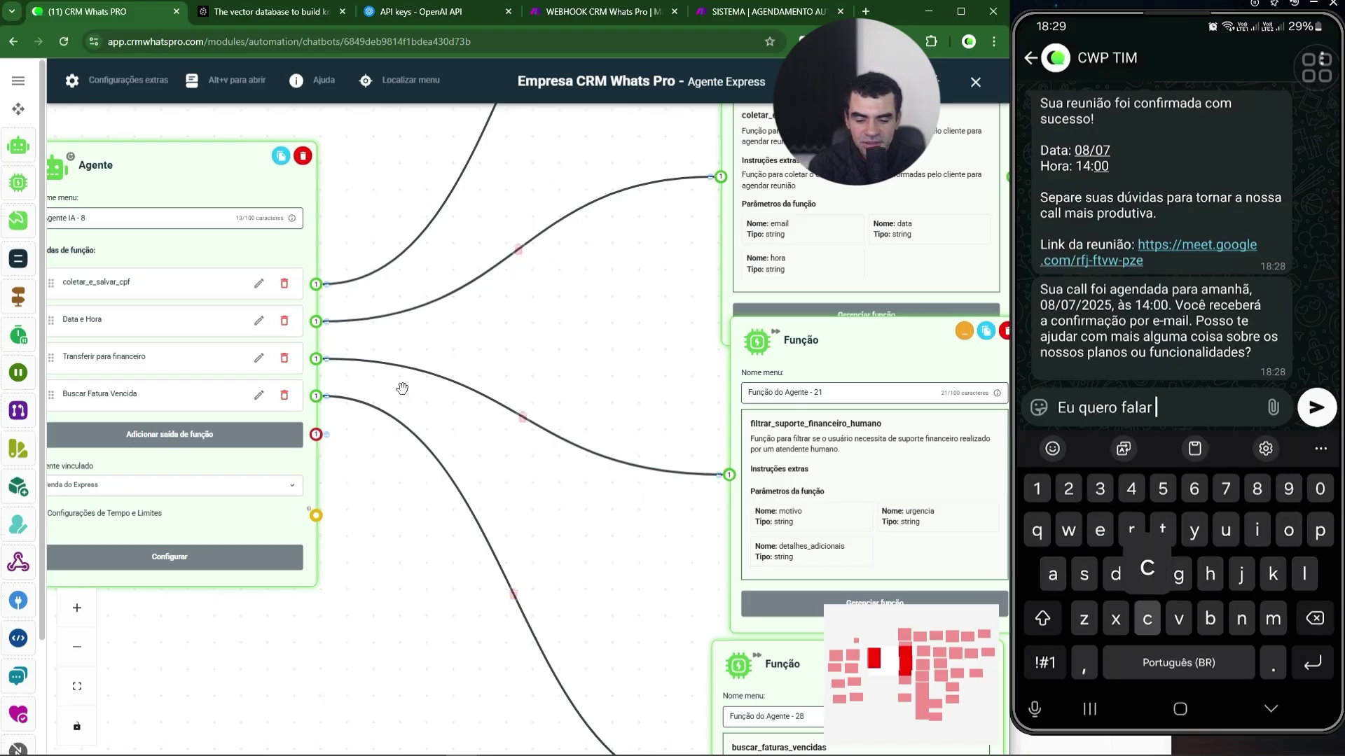
{"action": "type", "text": "com o finance"}
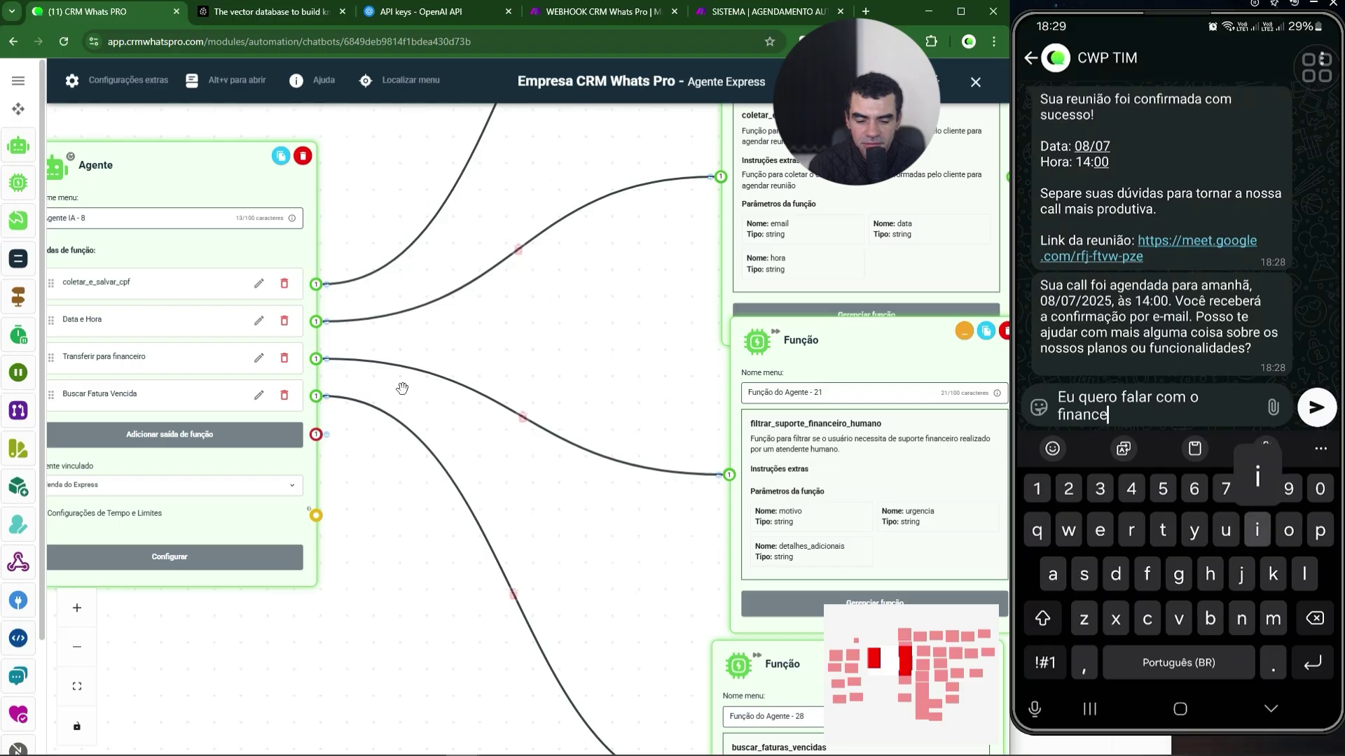
{"action": "type", "text": "iro"}
{"action": "key", "text": "Return"}
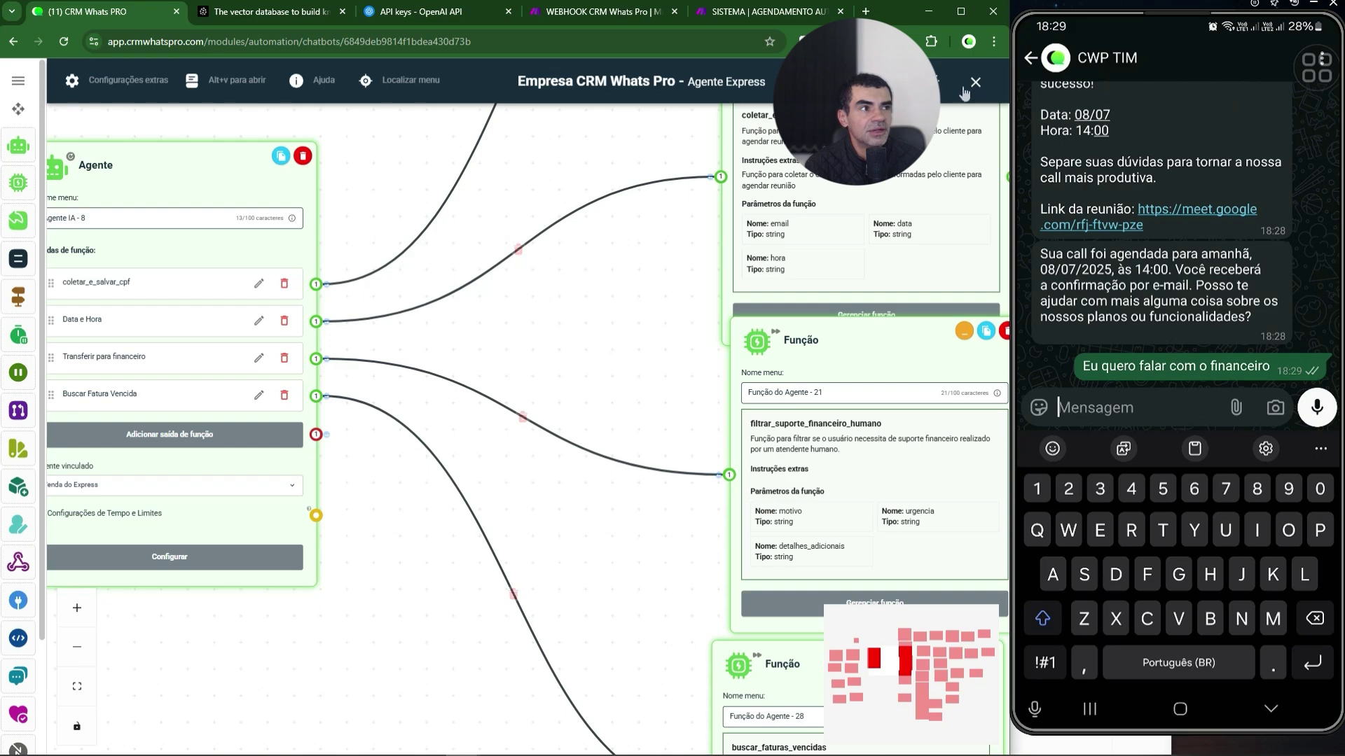
{"action": "left_click", "coordinate": [973, 83]}
- Open the test contact's chat under Em atendimento > Aguardando and review the Financeiro transfer notice
{"action": "left_click", "coordinate": [47, 318]}
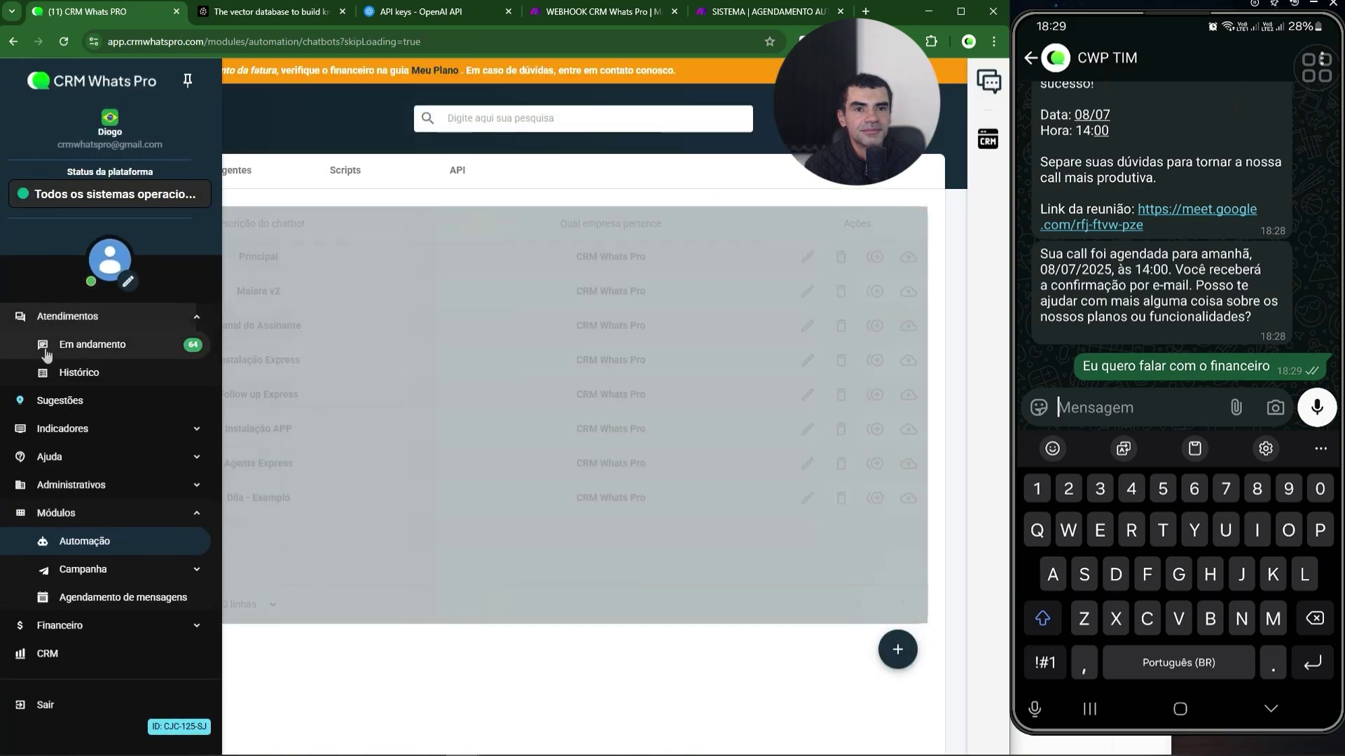
{"action": "left_click", "coordinate": [70, 347]}
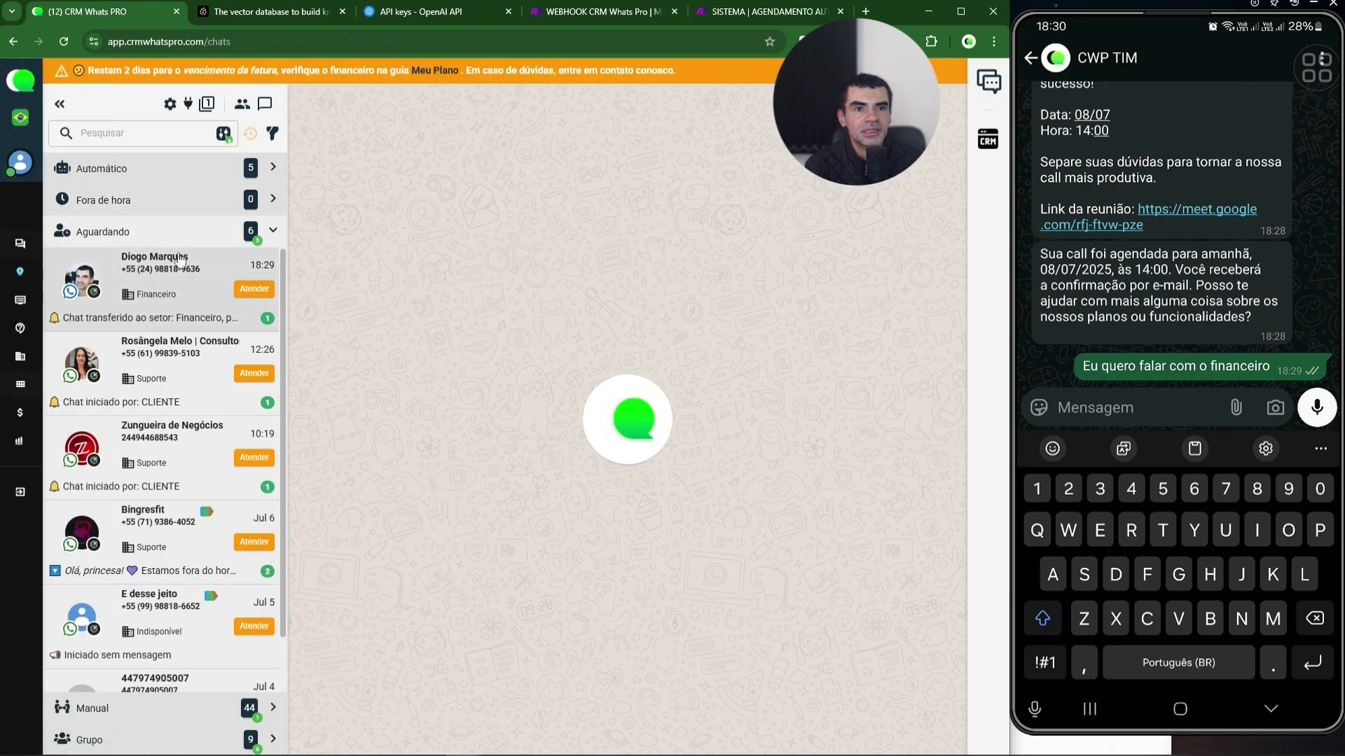
{"action": "left_click", "coordinate": [167, 280]}
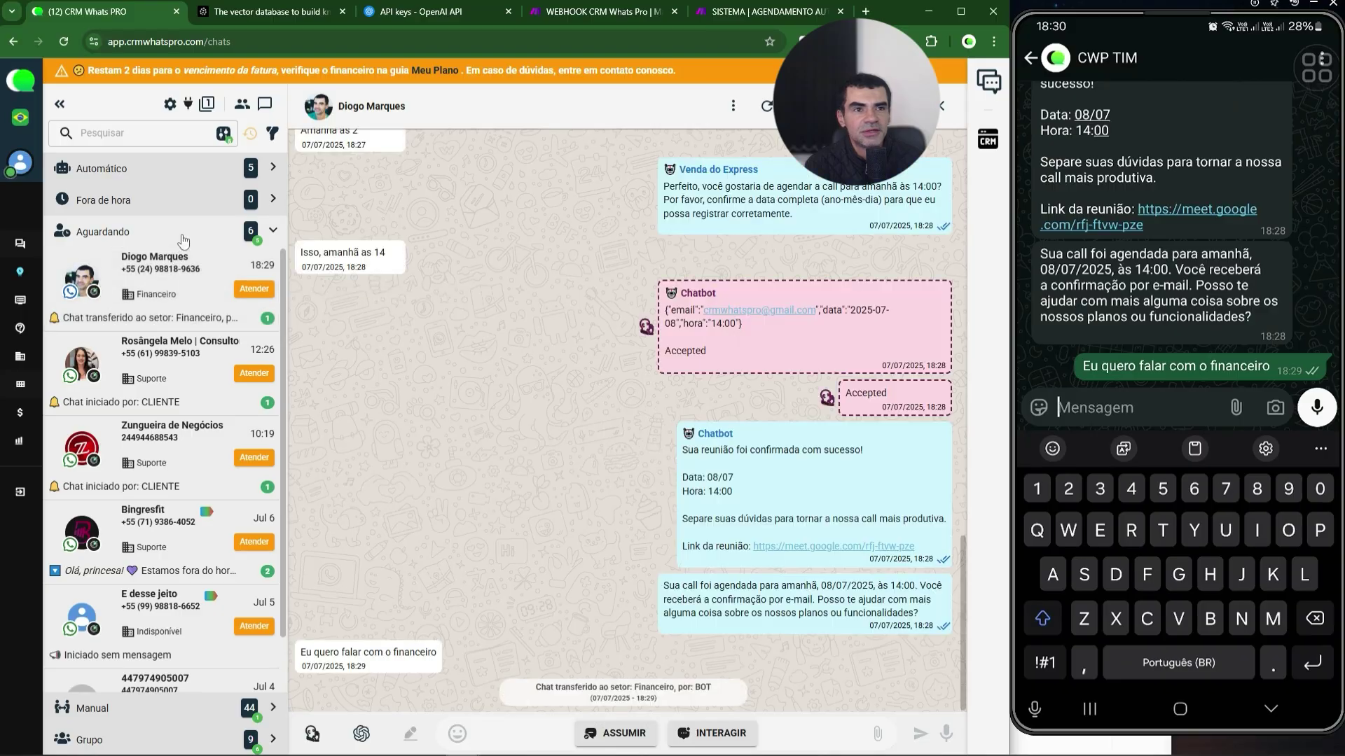
{"action": "left_click", "coordinate": [178, 235]}
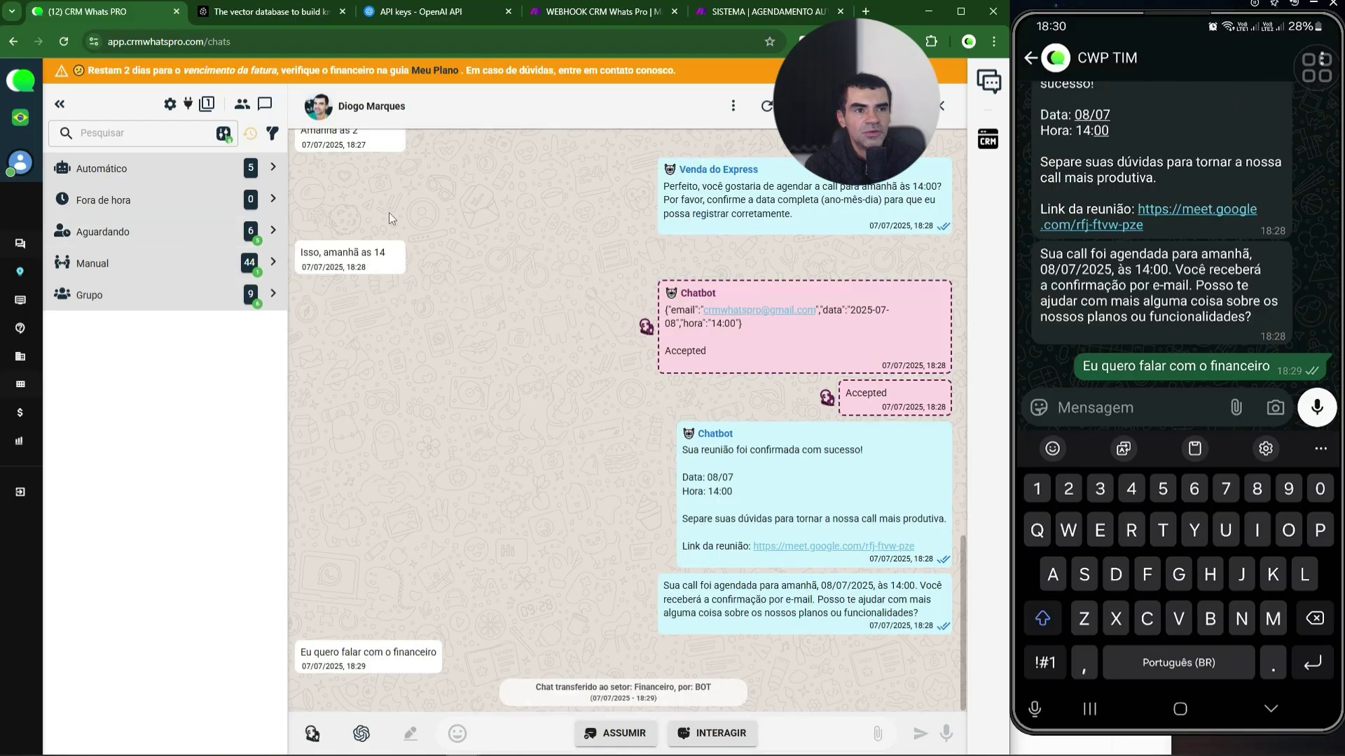
{"action": "scroll", "coordinate": [382, 197], "scroll_direction": "up", "scroll_amount": 2}
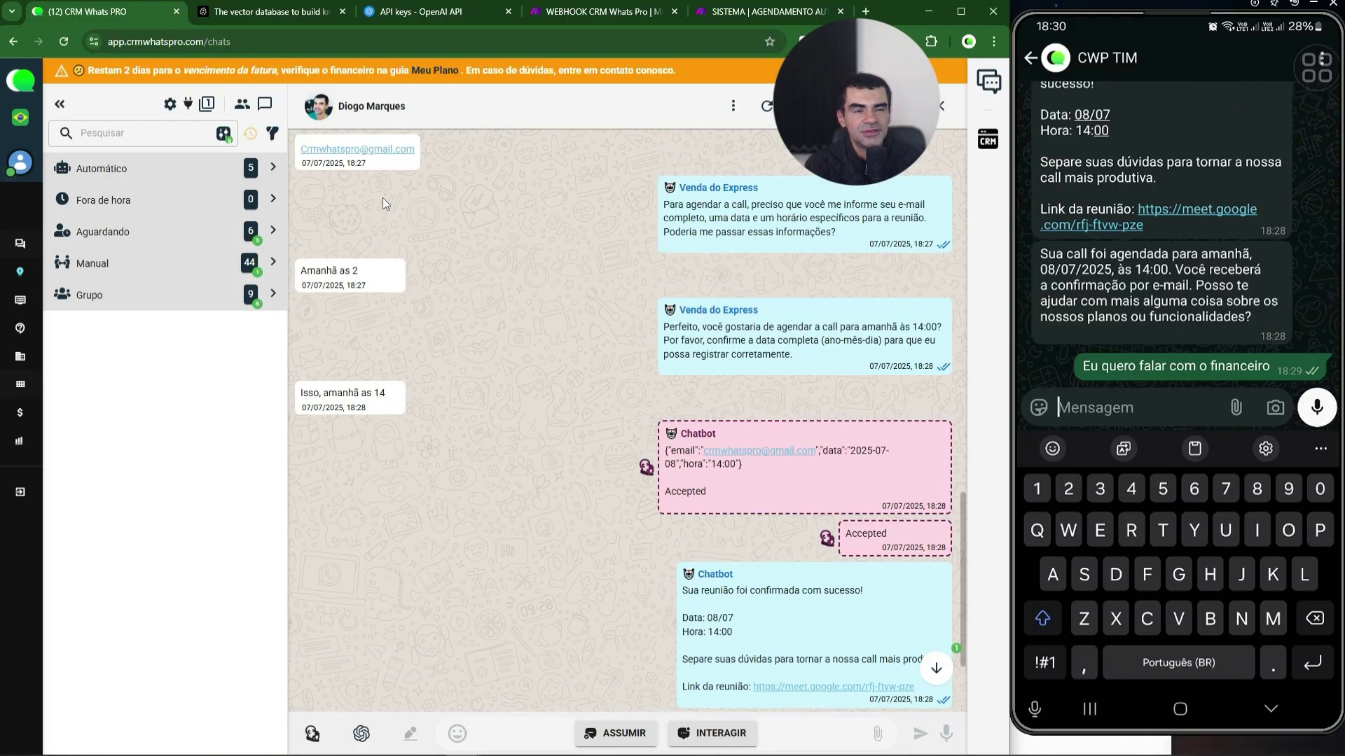
{"action": "scroll", "coordinate": [441, 211], "scroll_direction": "up", "scroll_amount": 1}
{"action": "scroll", "coordinate": [448, 207], "scroll_direction": "down", "scroll_amount": 3}
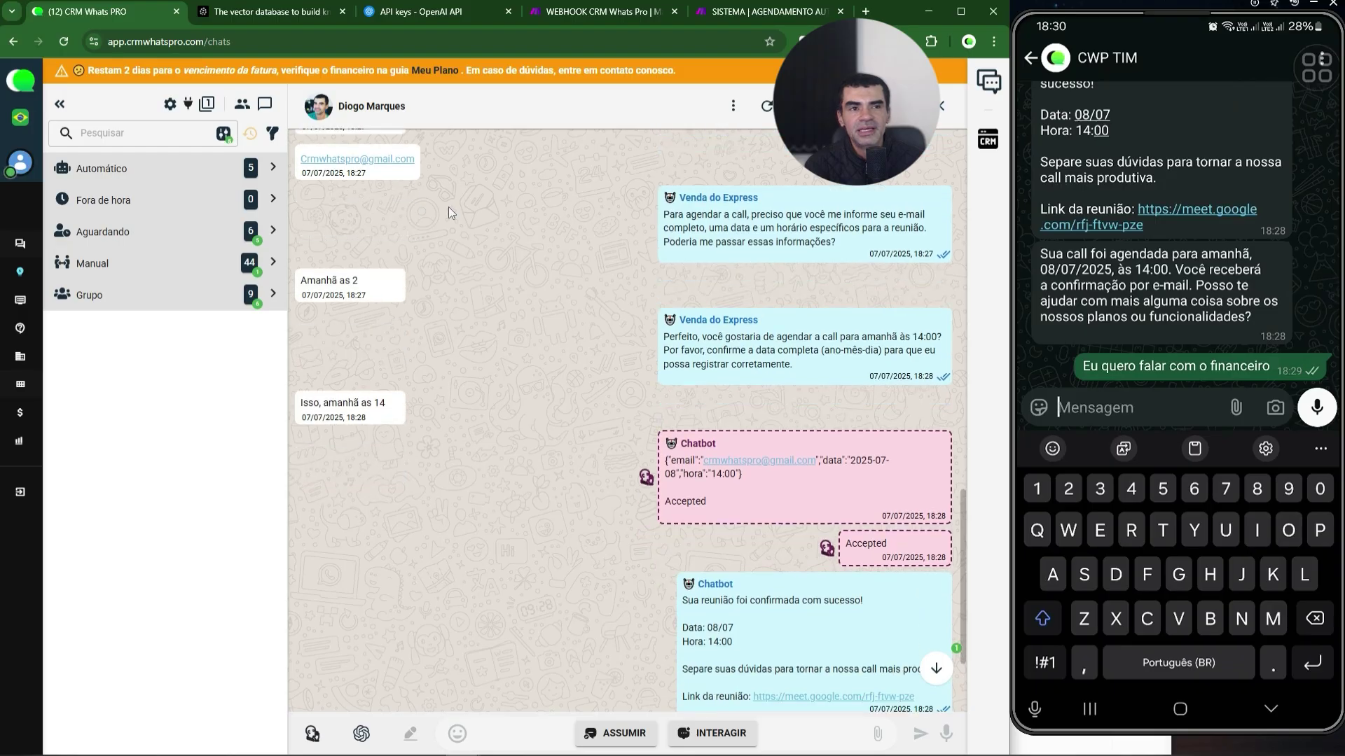